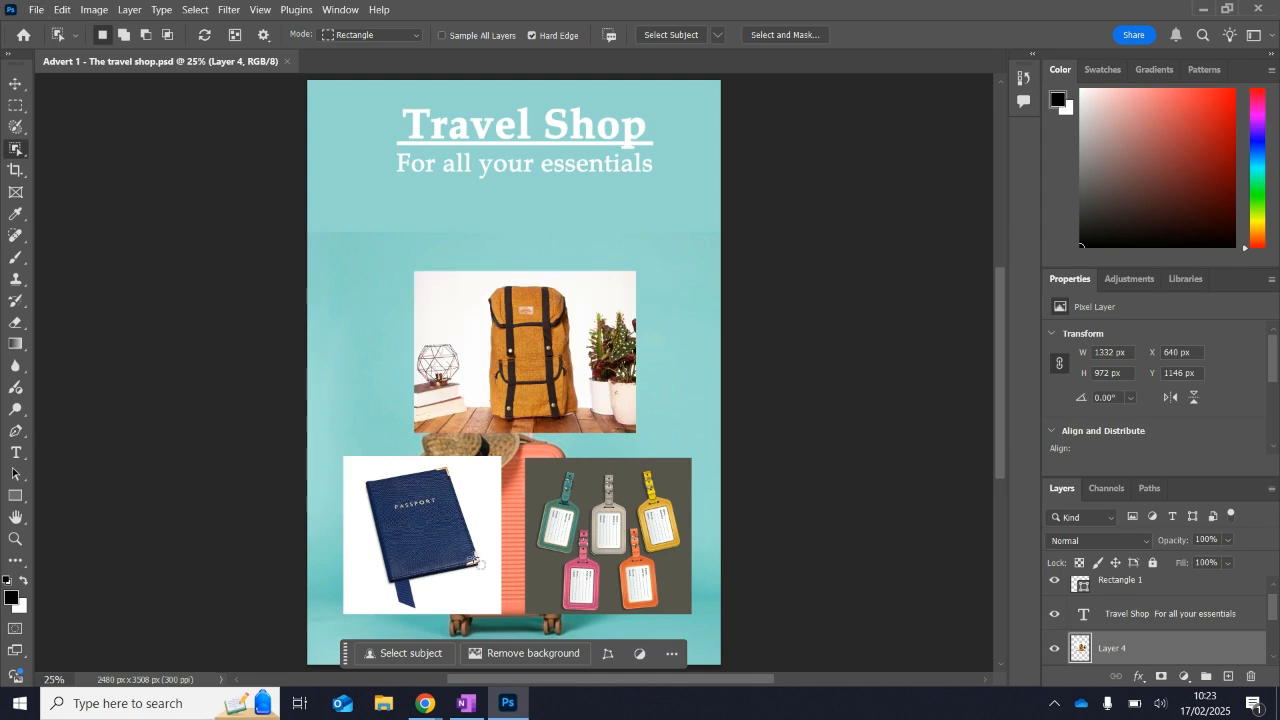
Switch to the browser to view the same advert open in Photopea, and return to Photoshop.
mouse_move(428, 705)
left_click(371, 658)
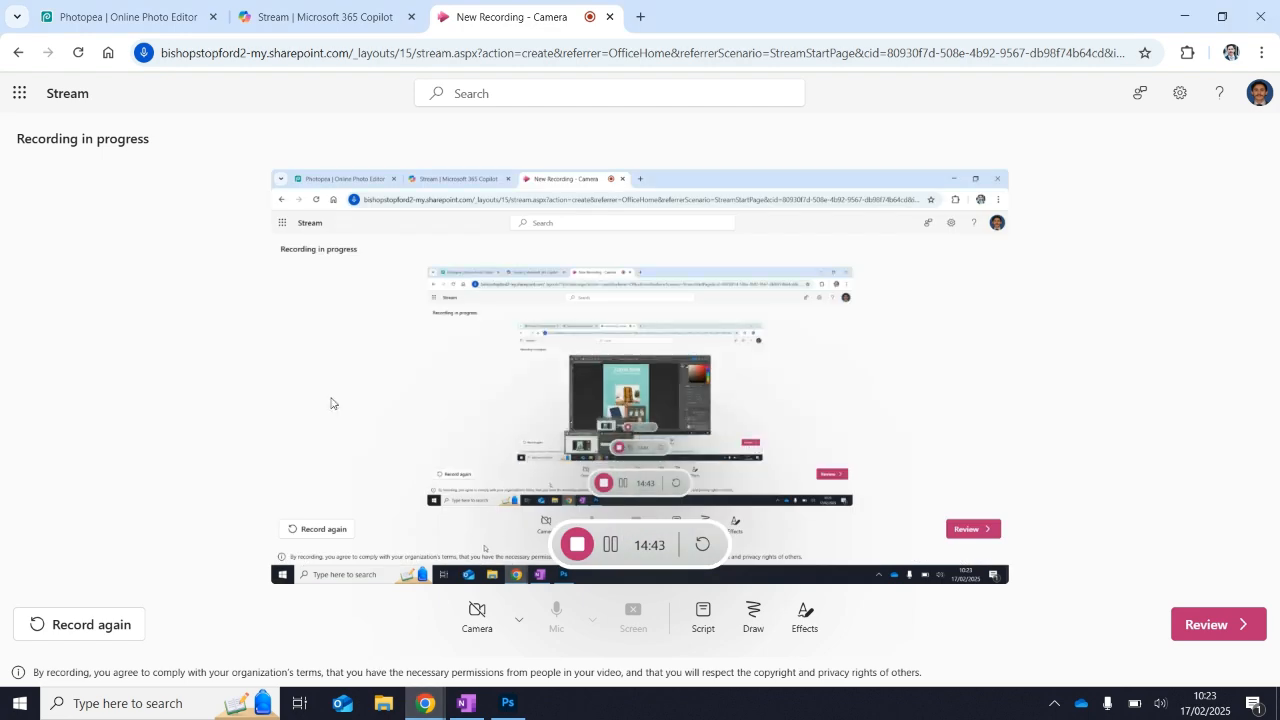
left_click(171, 16)
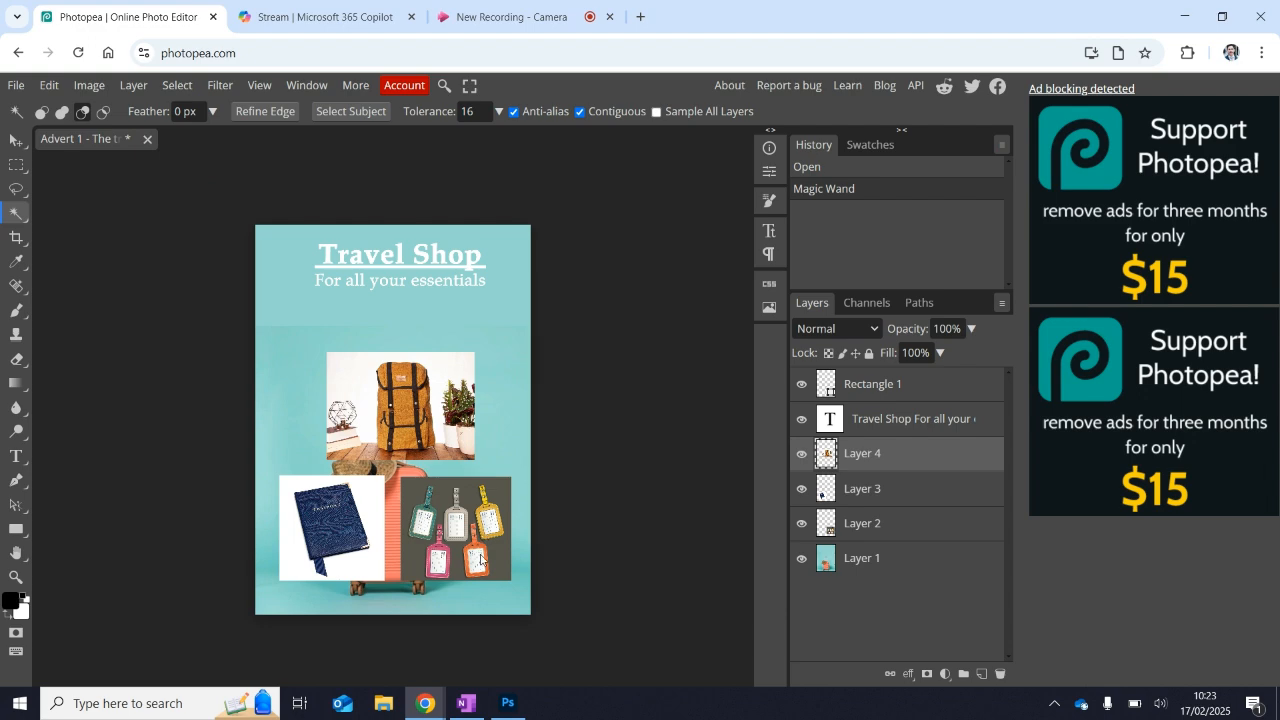
left_click(508, 703)
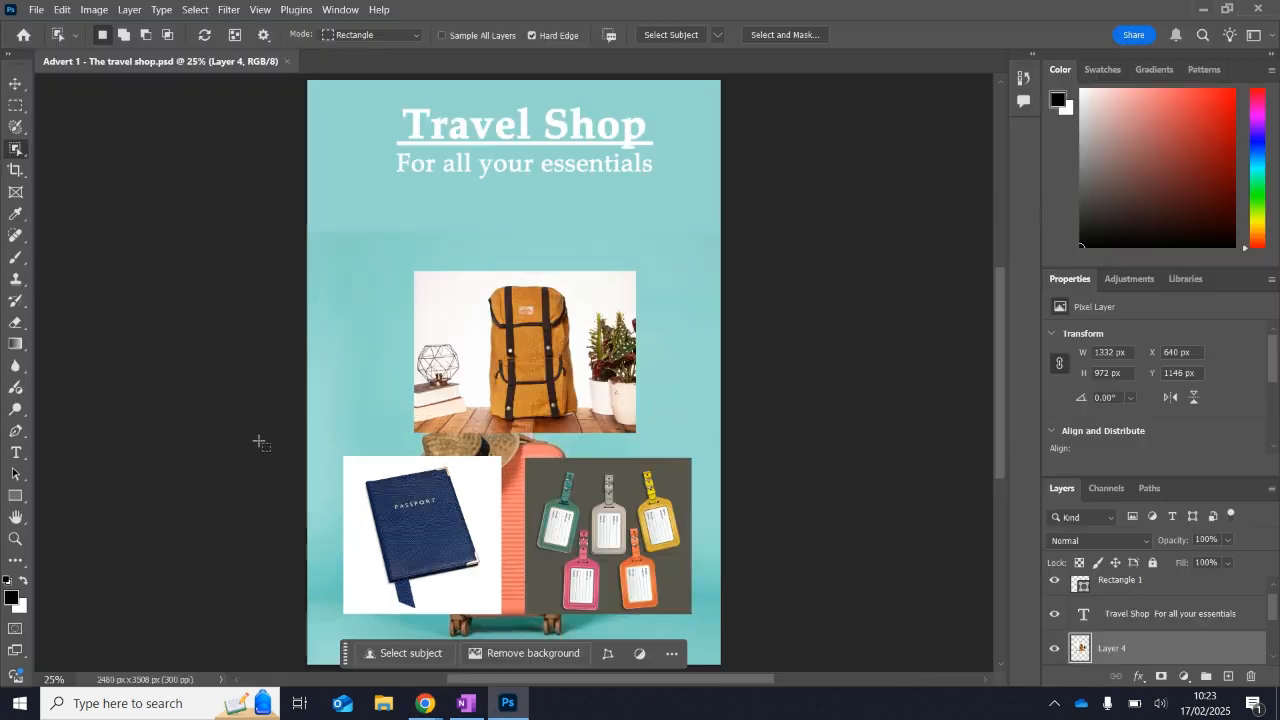
Activate the Move tool, enlarge the layers list and look through the advert's layers from Rectangle 1 to Layer 1.
left_click(16, 83)
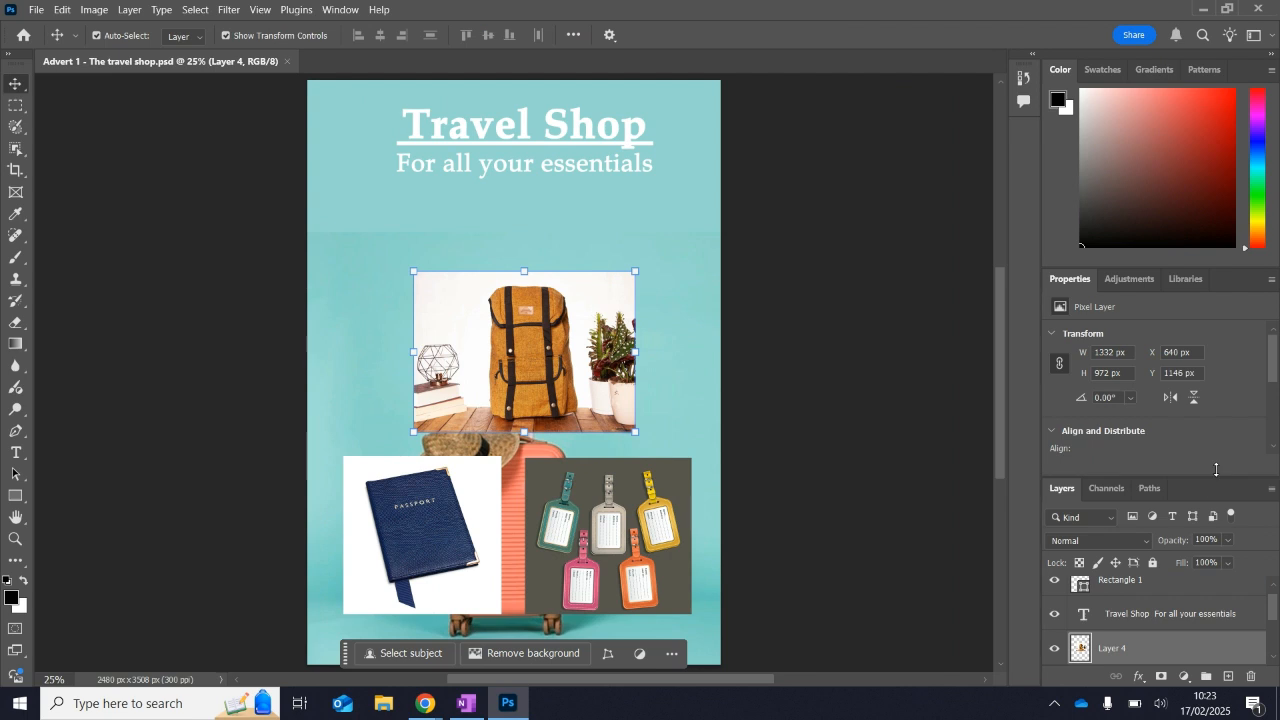
left_click_drag(1212, 476, 1220, 324)
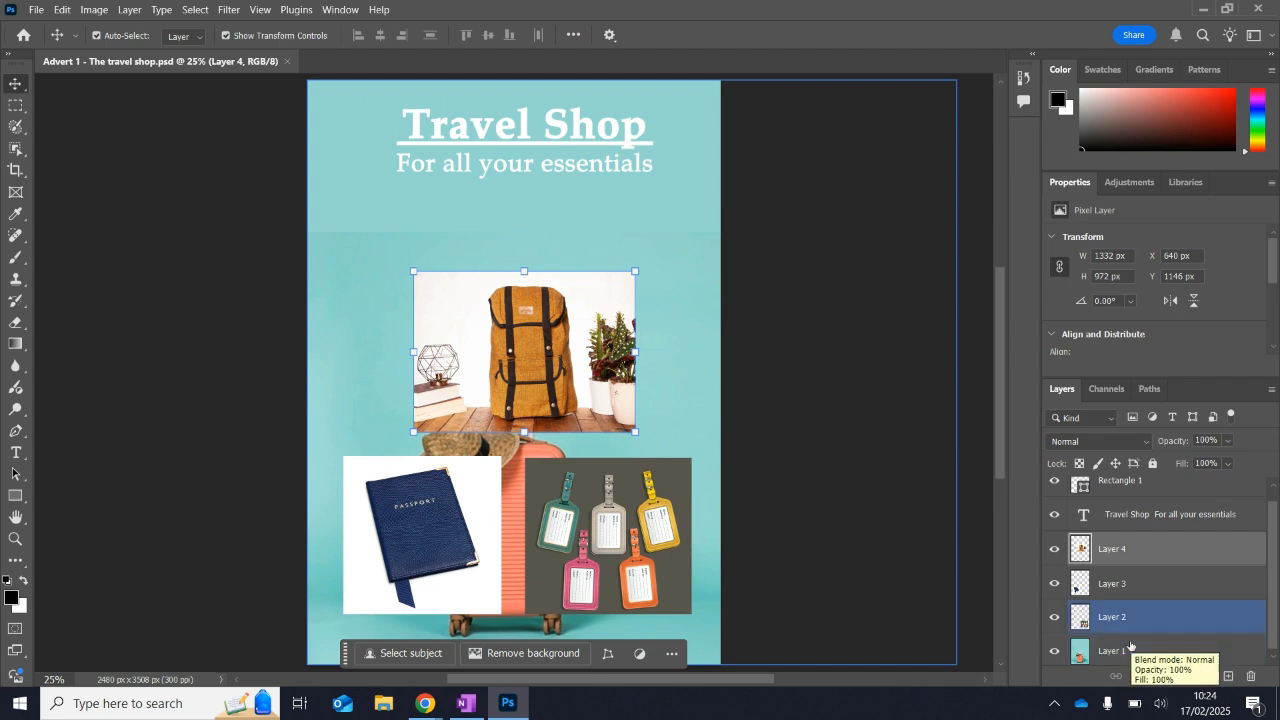
scroll(1173, 647, "down", 1)
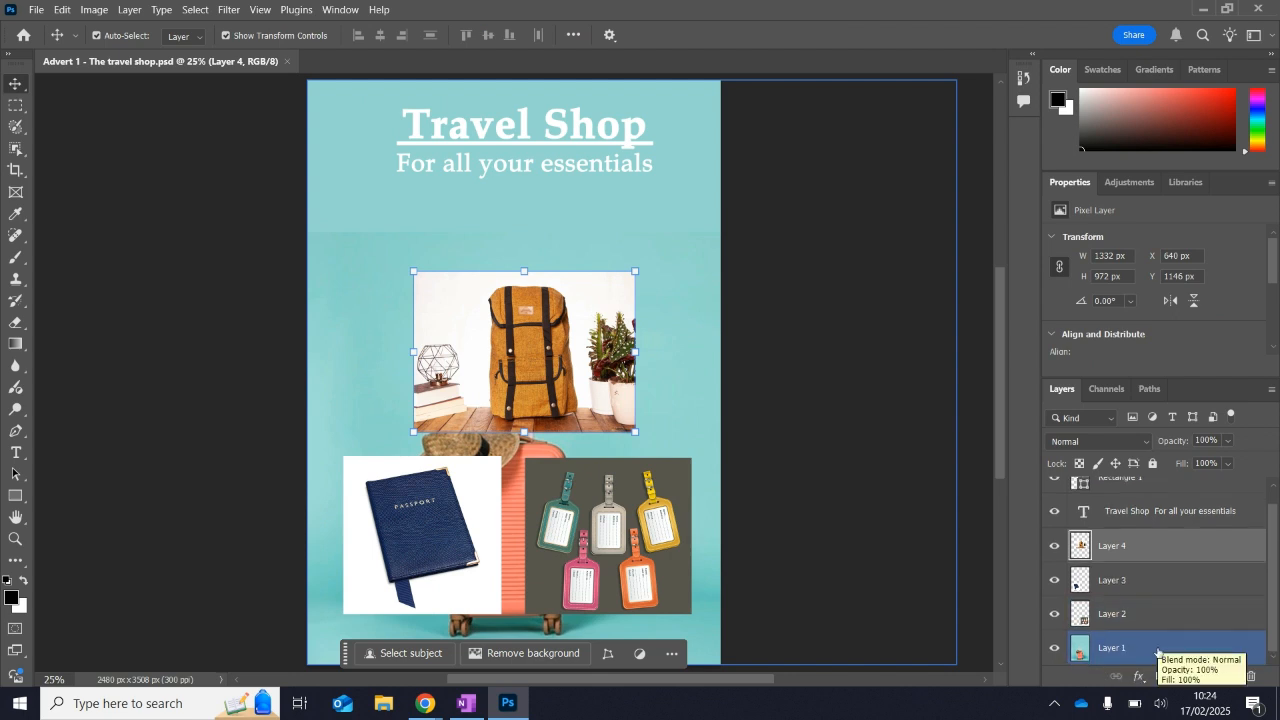
scroll(1160, 520, "up", 1)
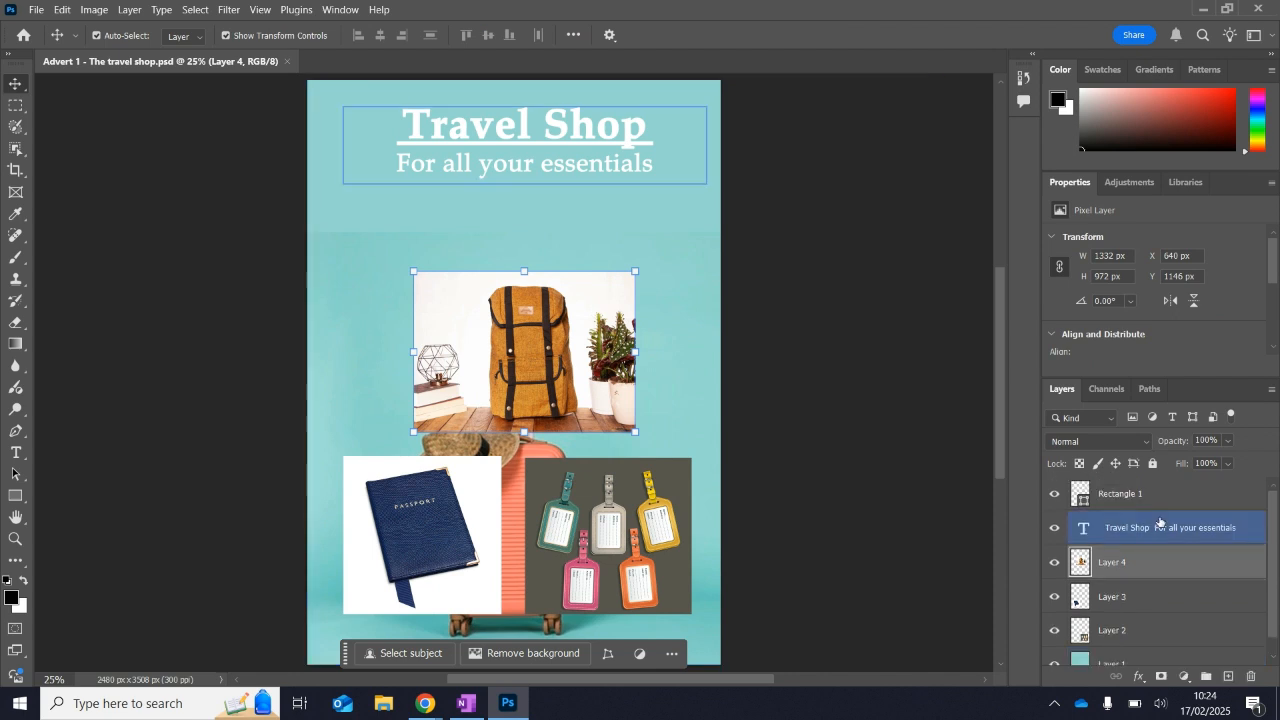
left_click(1150, 494)
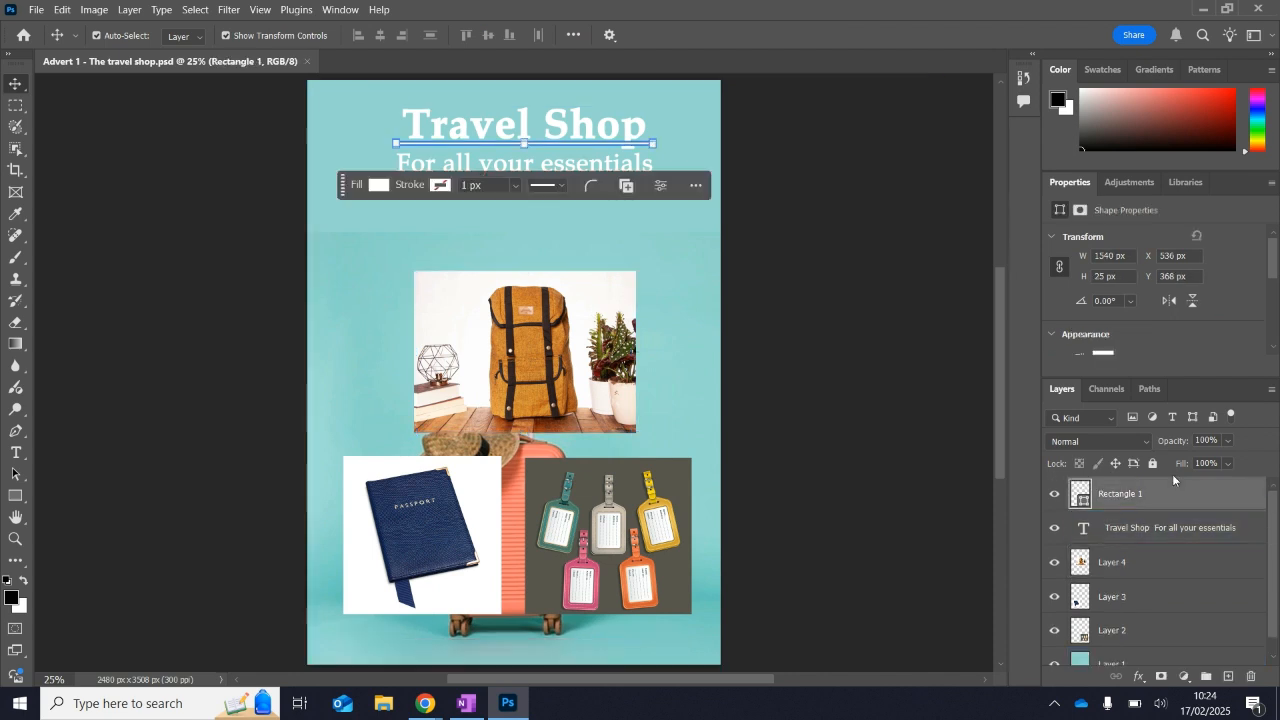
scroll(1160, 560, "down", 1)
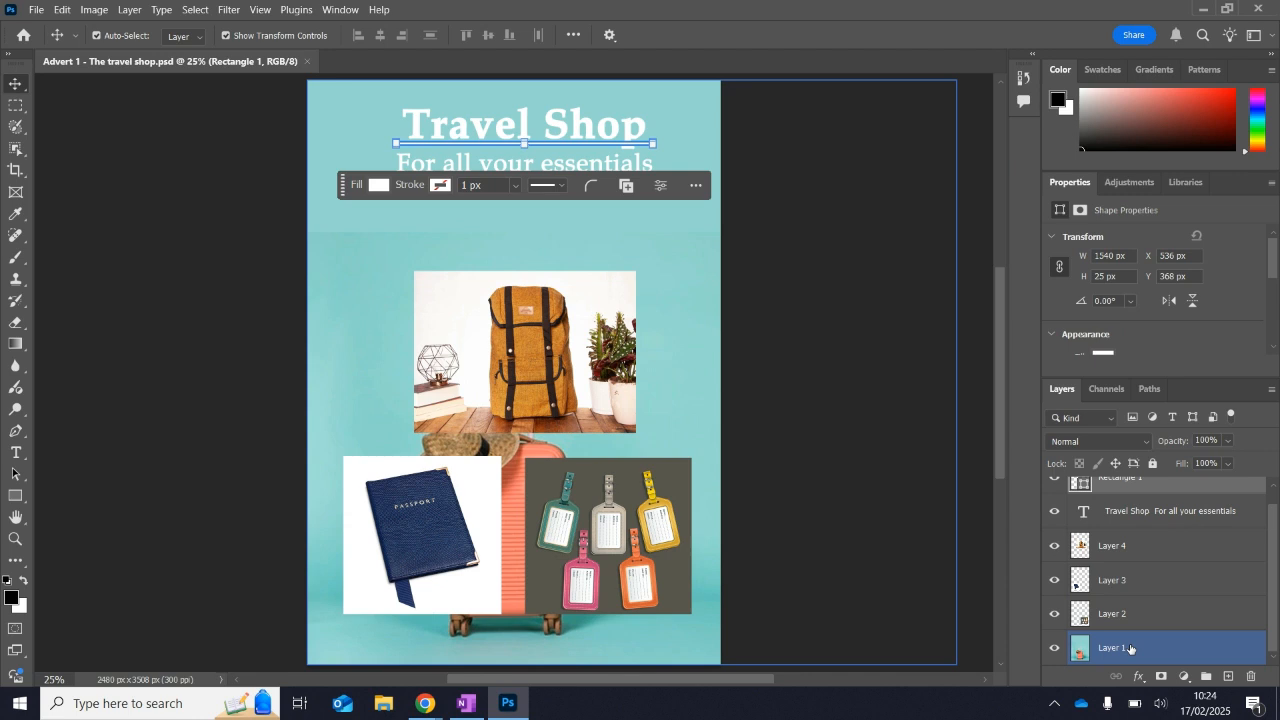
Rename Layer 1, the suitcase background, as "Turquoise background".
left_click(1130, 649)
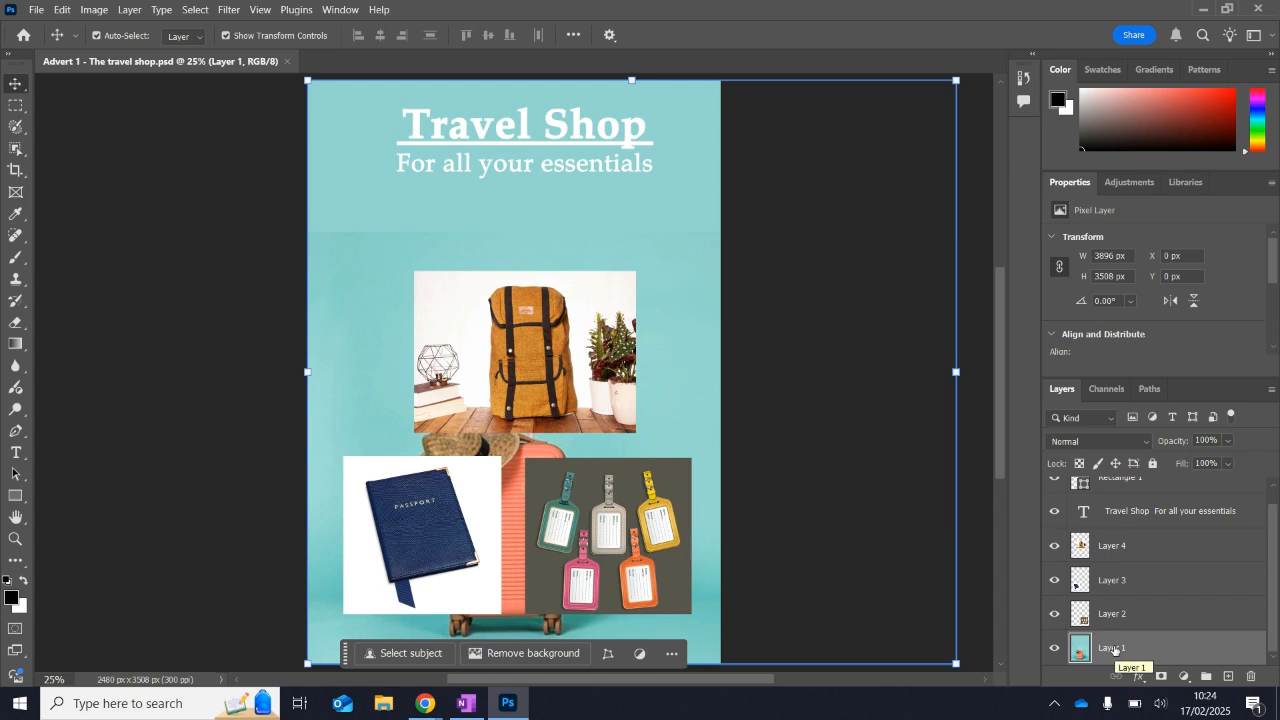
double_click(1114, 649)
type("Turquoise background")
key("Return")
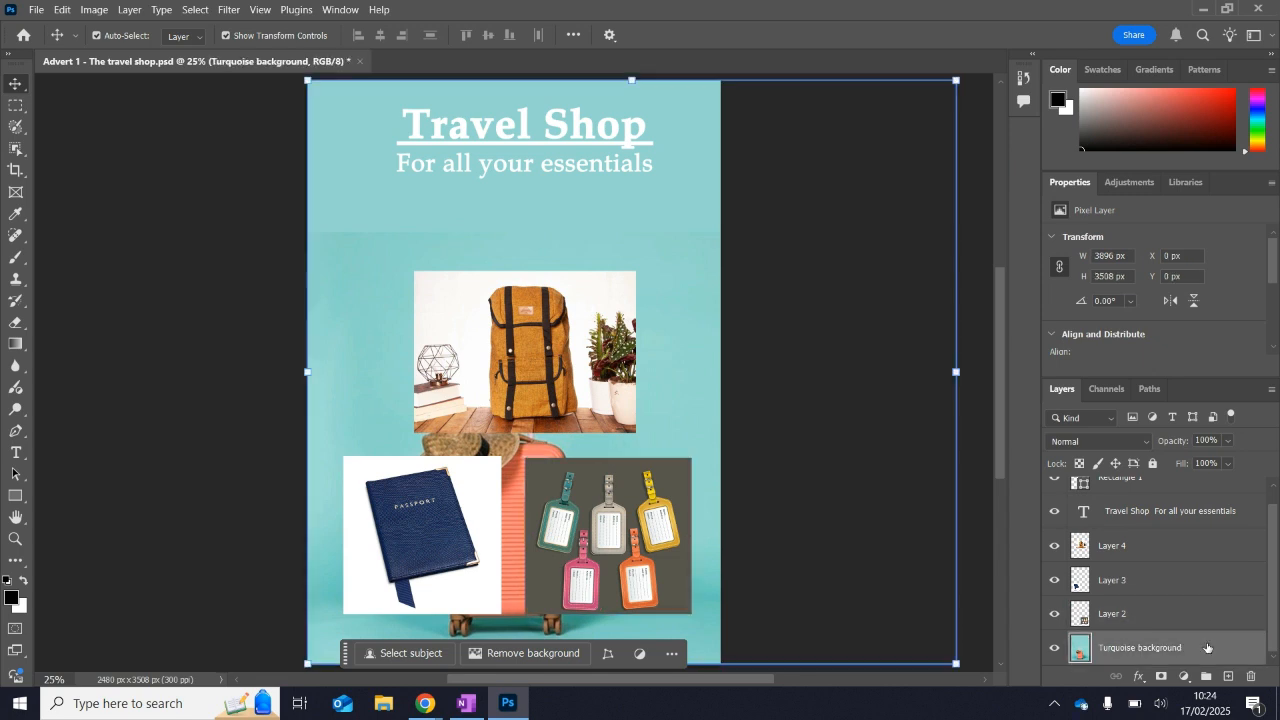
Try placing the Turquoise background layer above Layer 4 and restore the original layer order.
left_click_drag(1172, 660, 1198, 544)
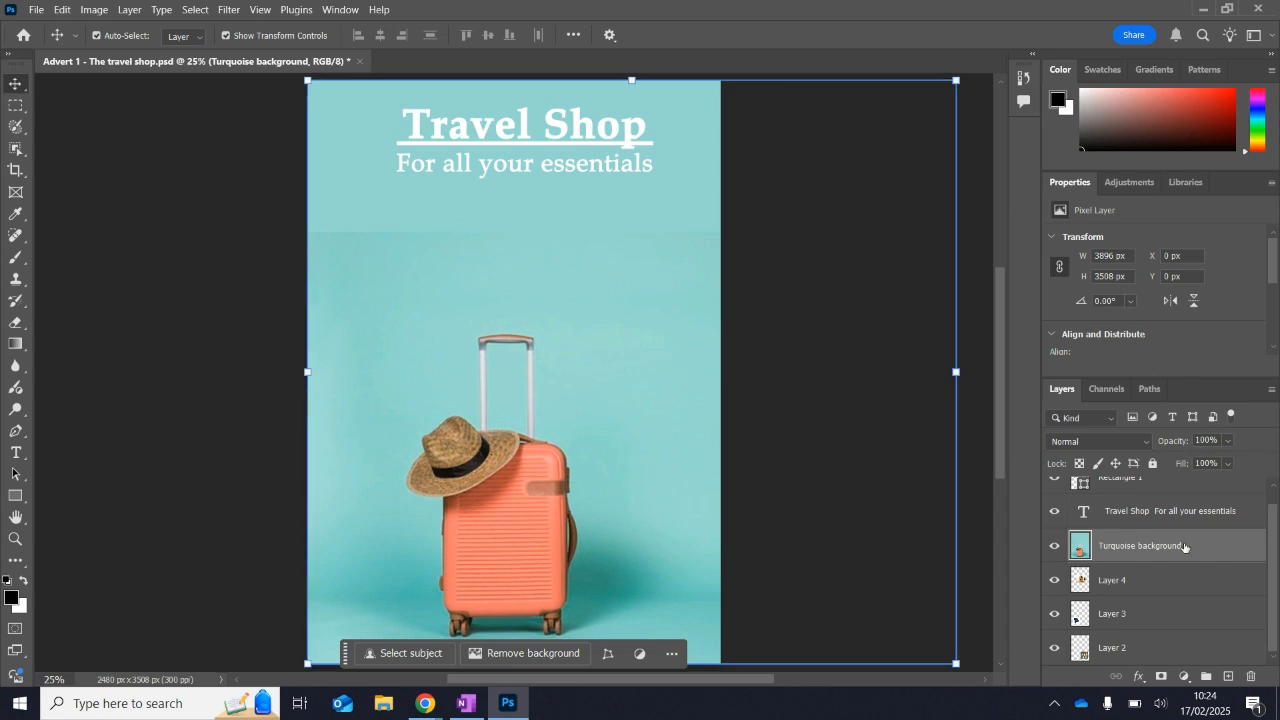
left_click_drag(1184, 546, 1161, 676)
key("ctrl+z")
key("ctrl+z")
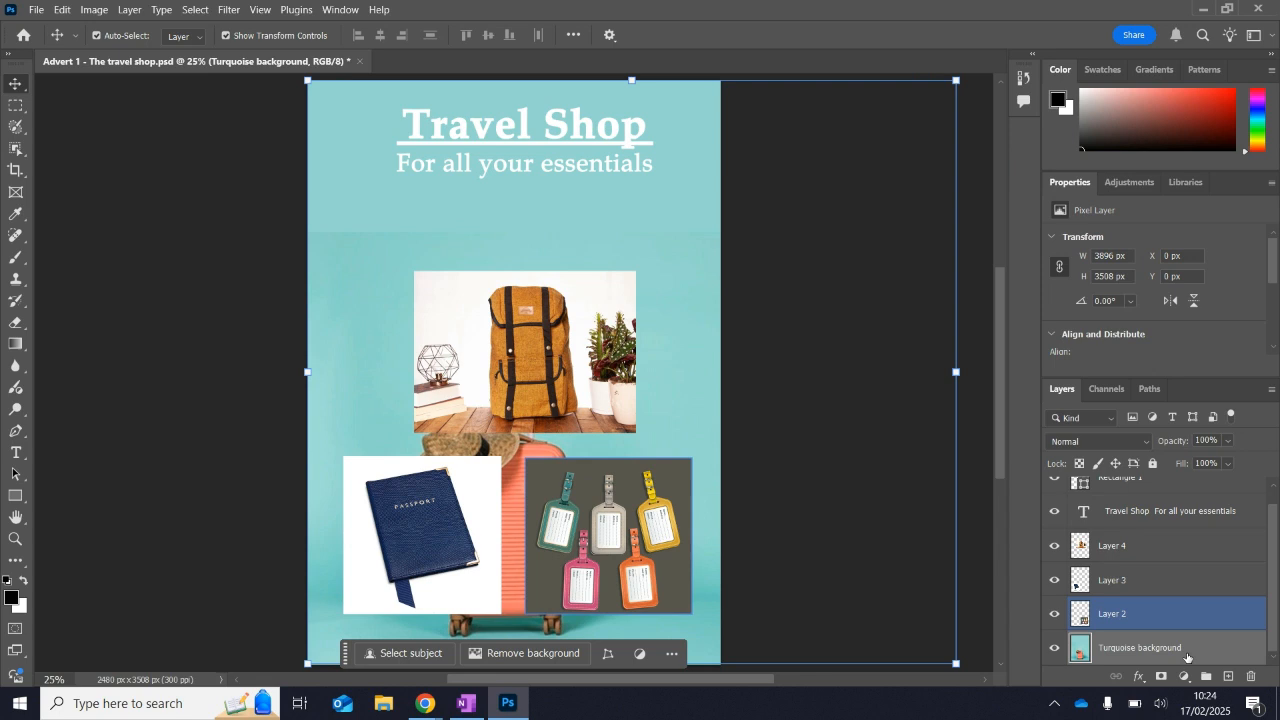
Place the Turquoise background layer above Layer 3 and step back and forward through the document's history states.
left_click_drag(1191, 660, 1194, 568)
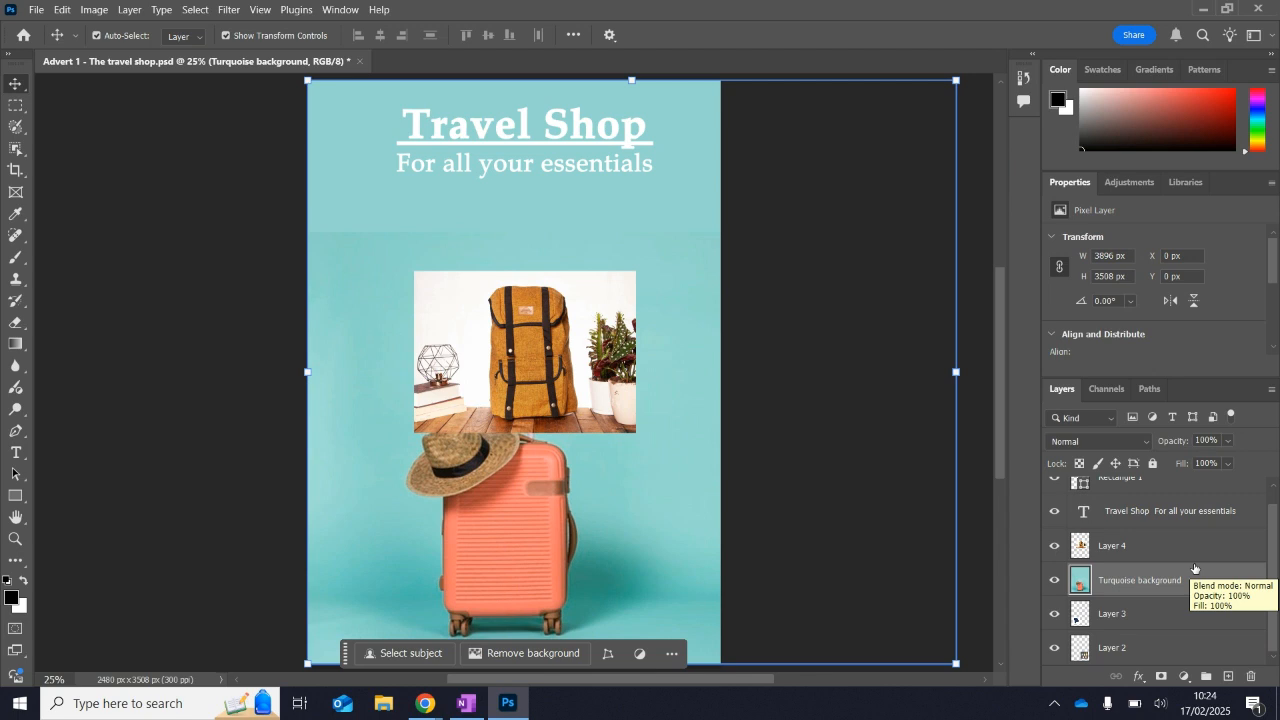
left_click(1025, 80)
left_click(935, 118)
left_click(935, 108)
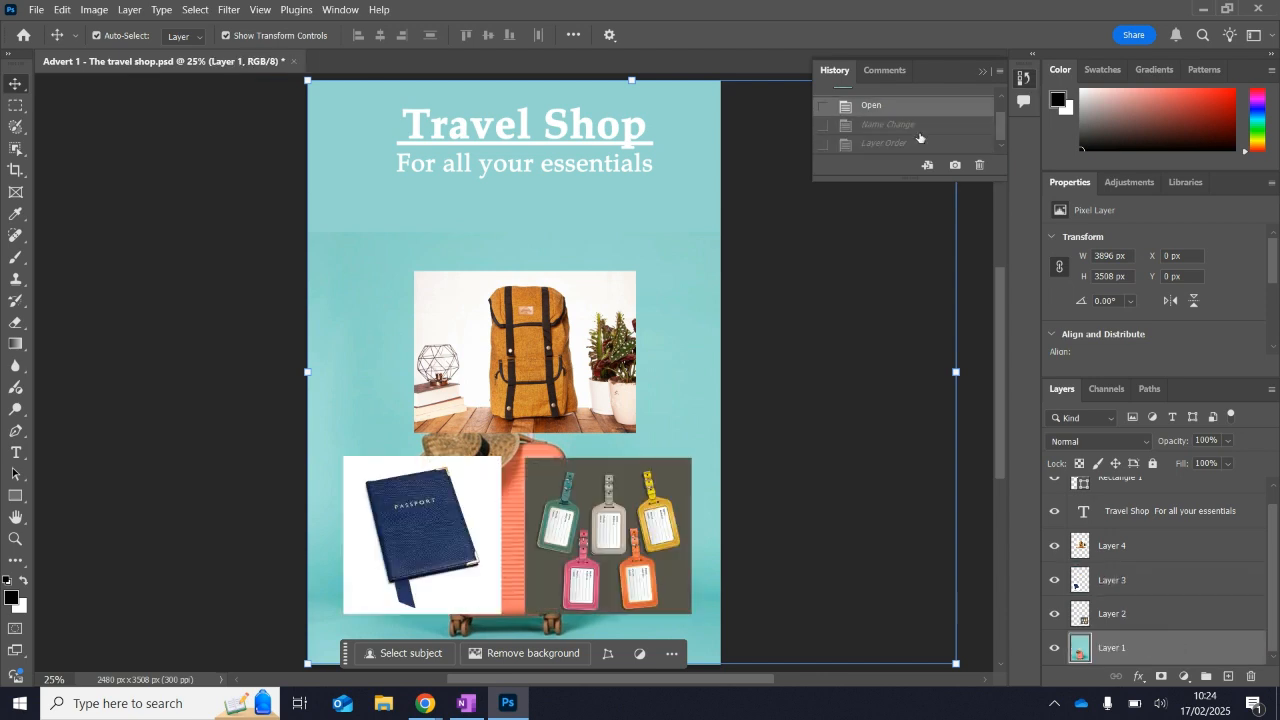
left_click(916, 144)
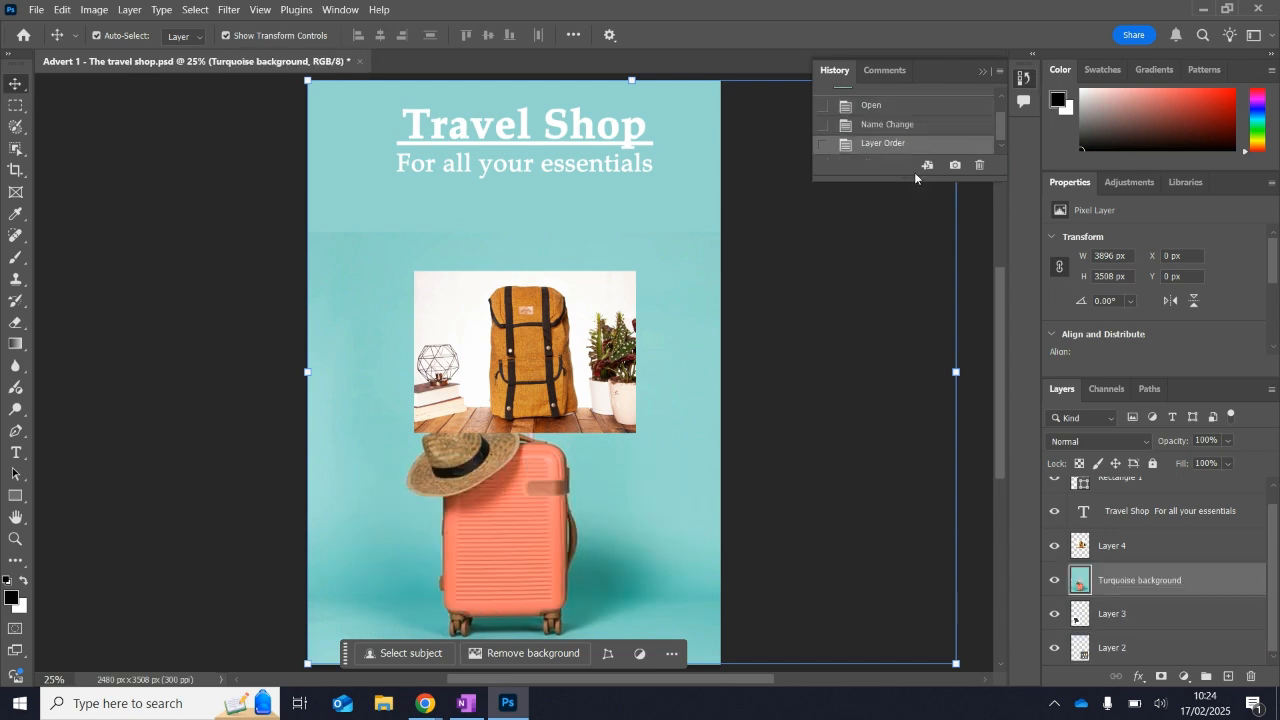
left_click(716, 550)
Switch to Photopea and try to rename Layer 1 as "Turquoise background".
mouse_move(425, 703)
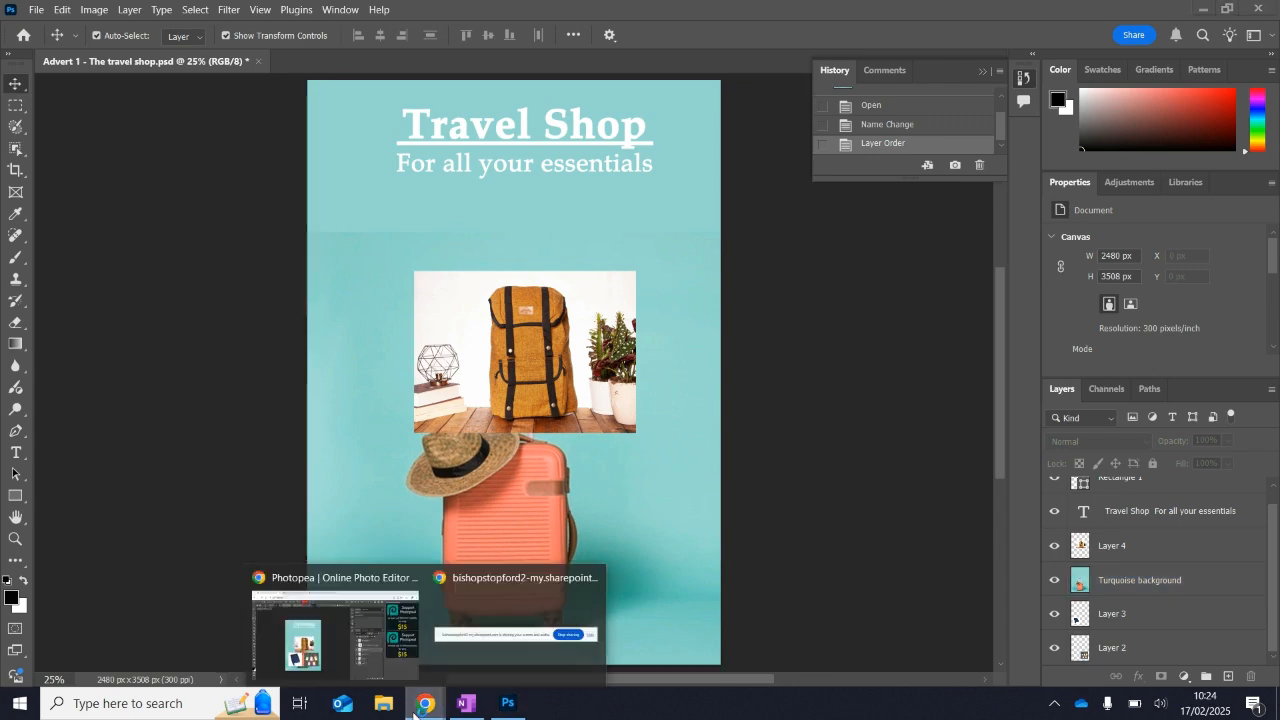
left_click(340, 630)
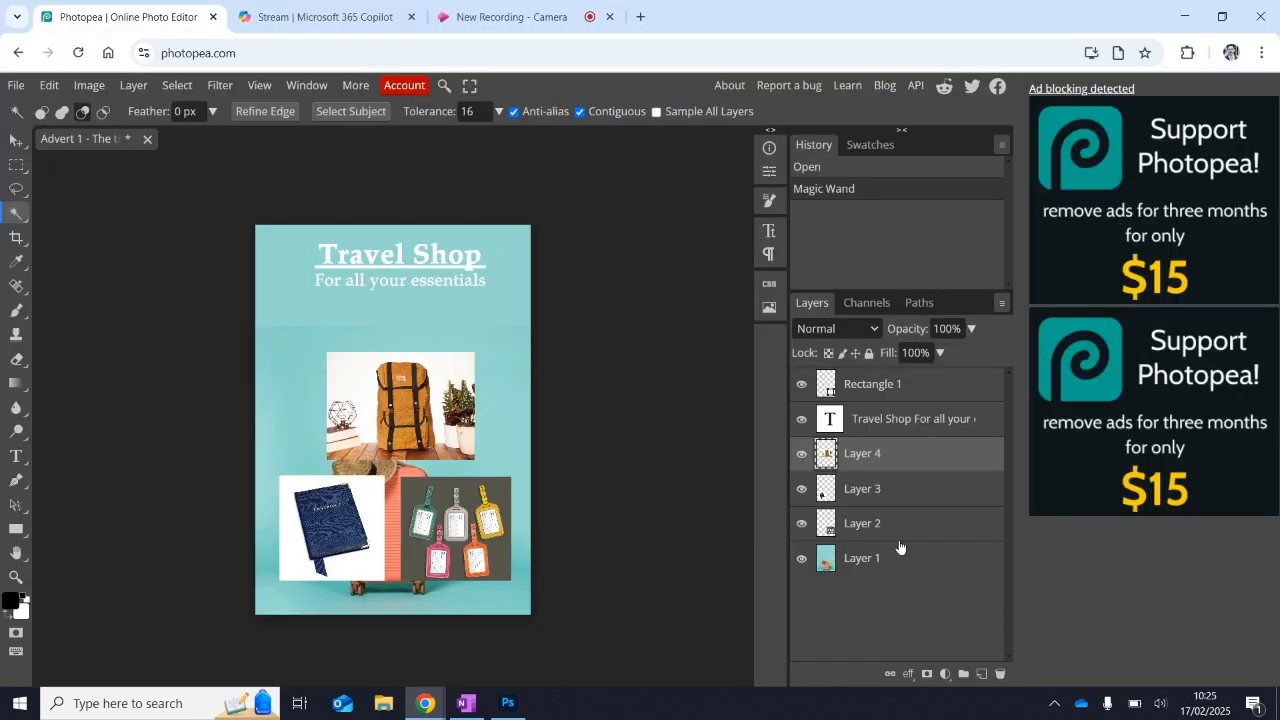
left_click_drag(899, 547, 888, 572)
double_click(865, 560)
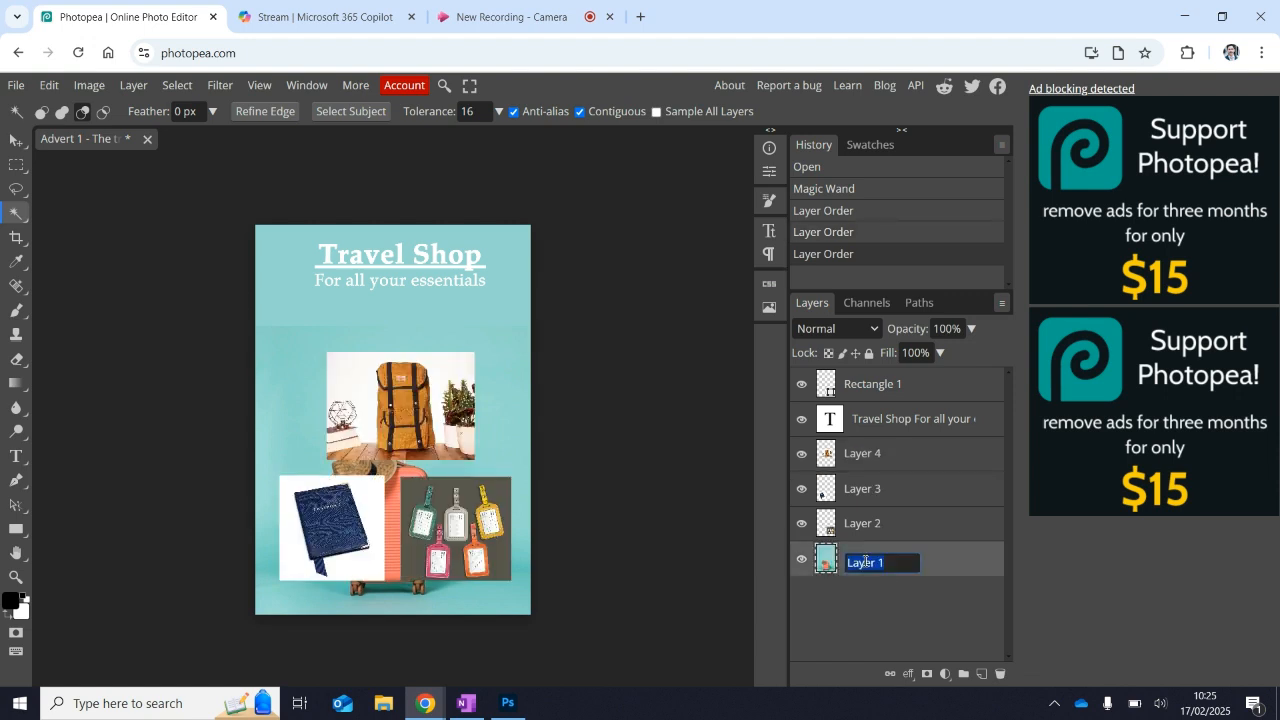
type("Tu")
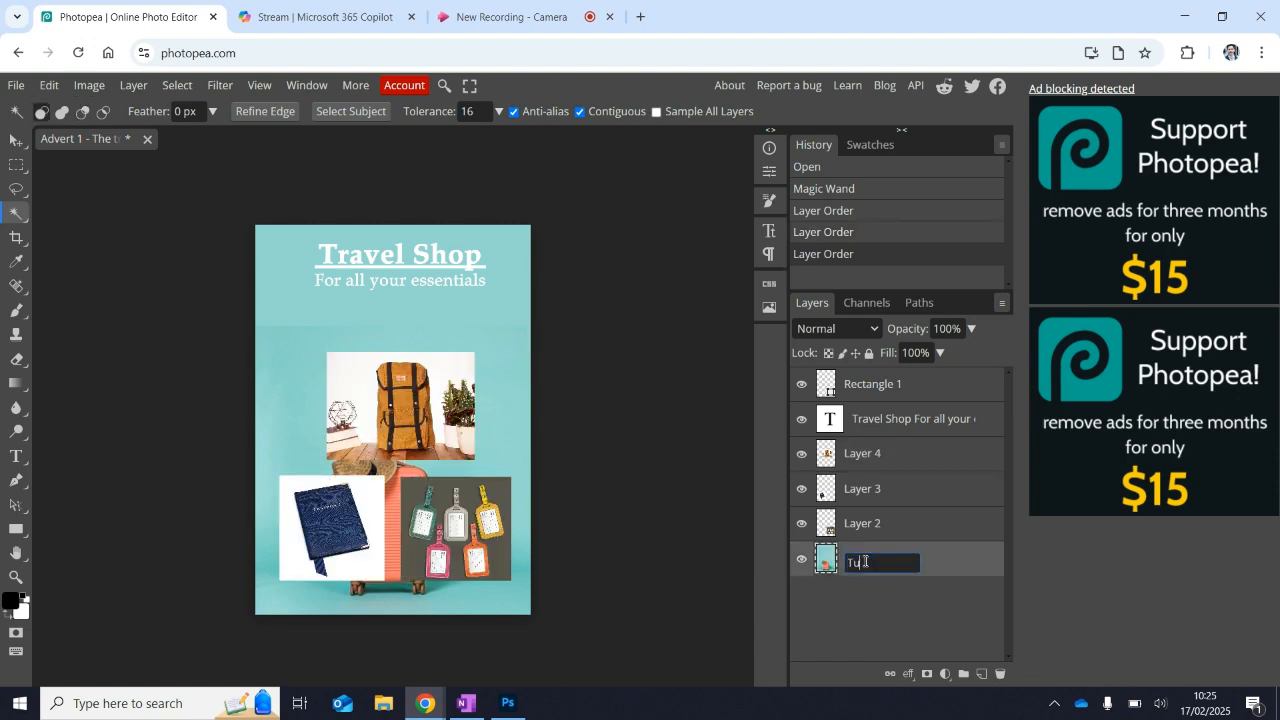
type("rquoise background")
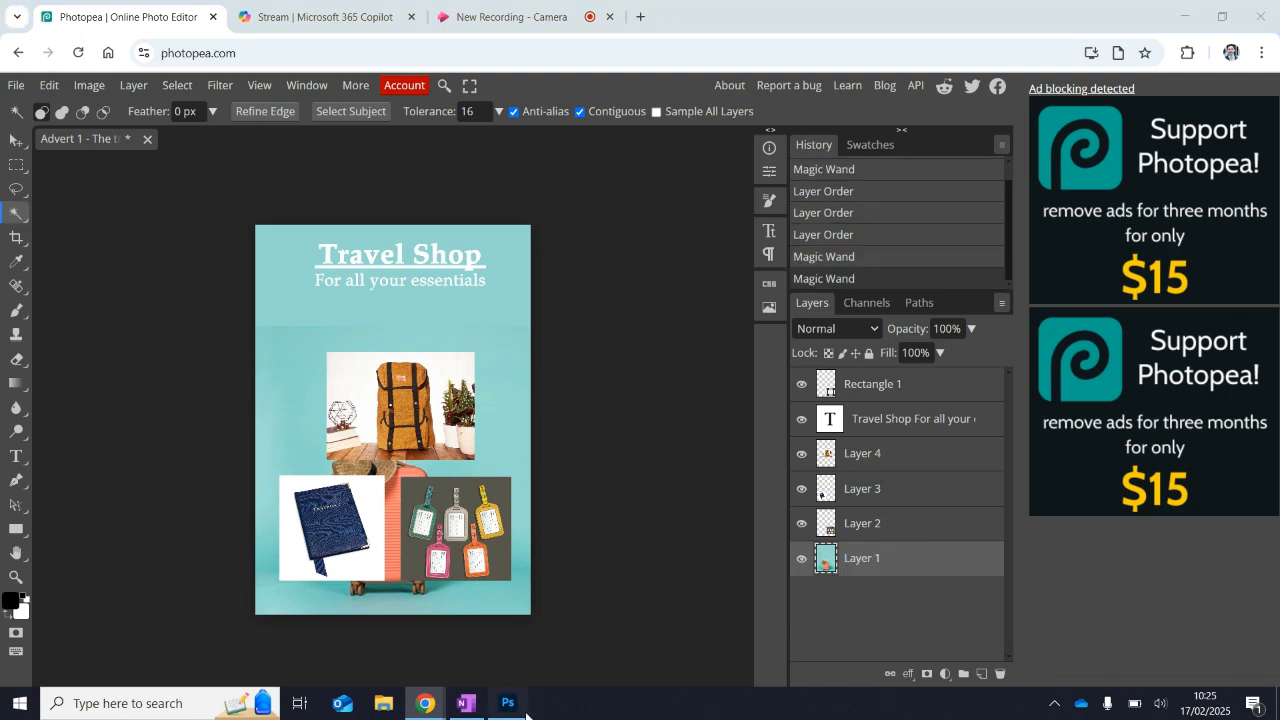
Return to Photoshop, place the Turquoise background layer beneath all other layers and deselect it.
left_click(515, 705)
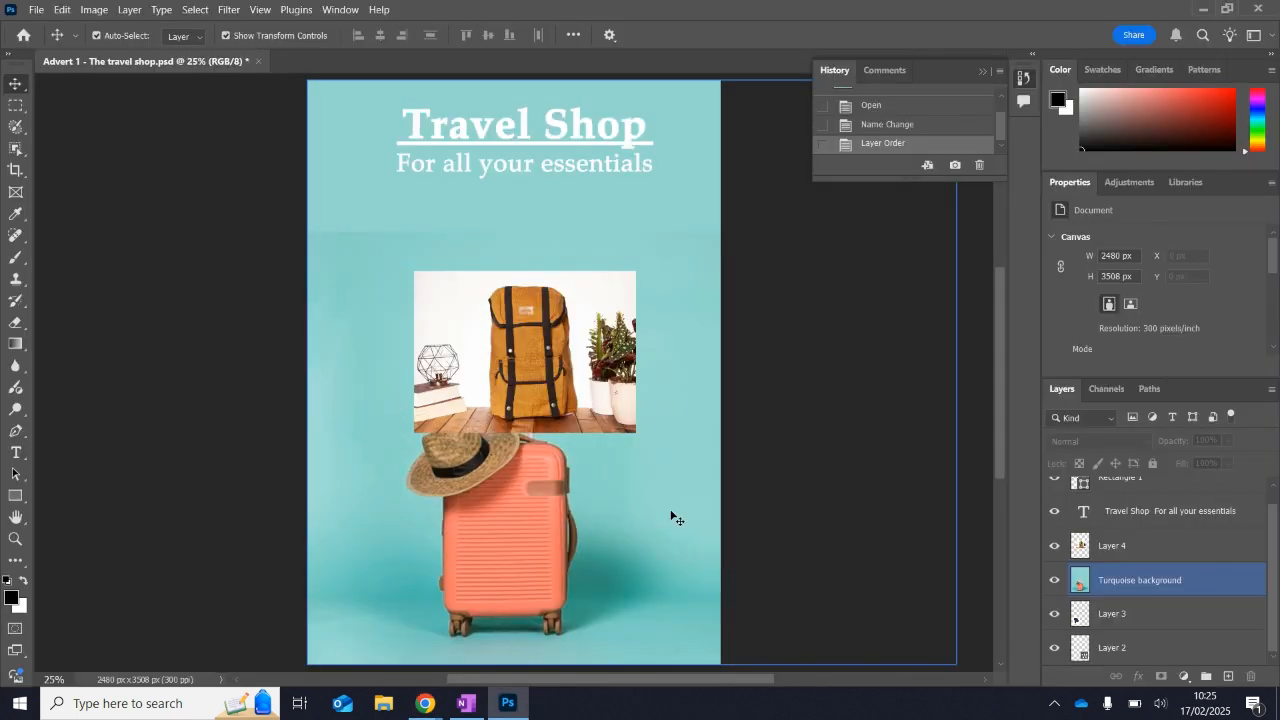
left_click_drag(1140, 580, 1146, 662)
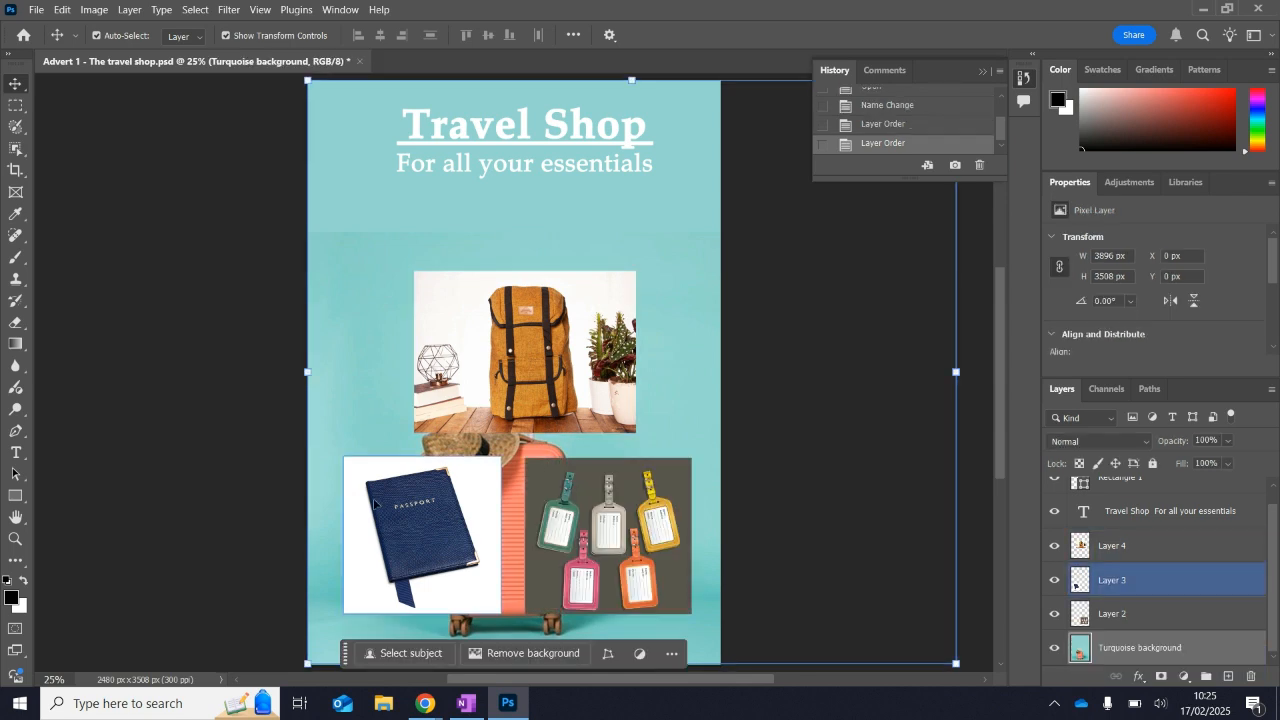
left_click(229, 474)
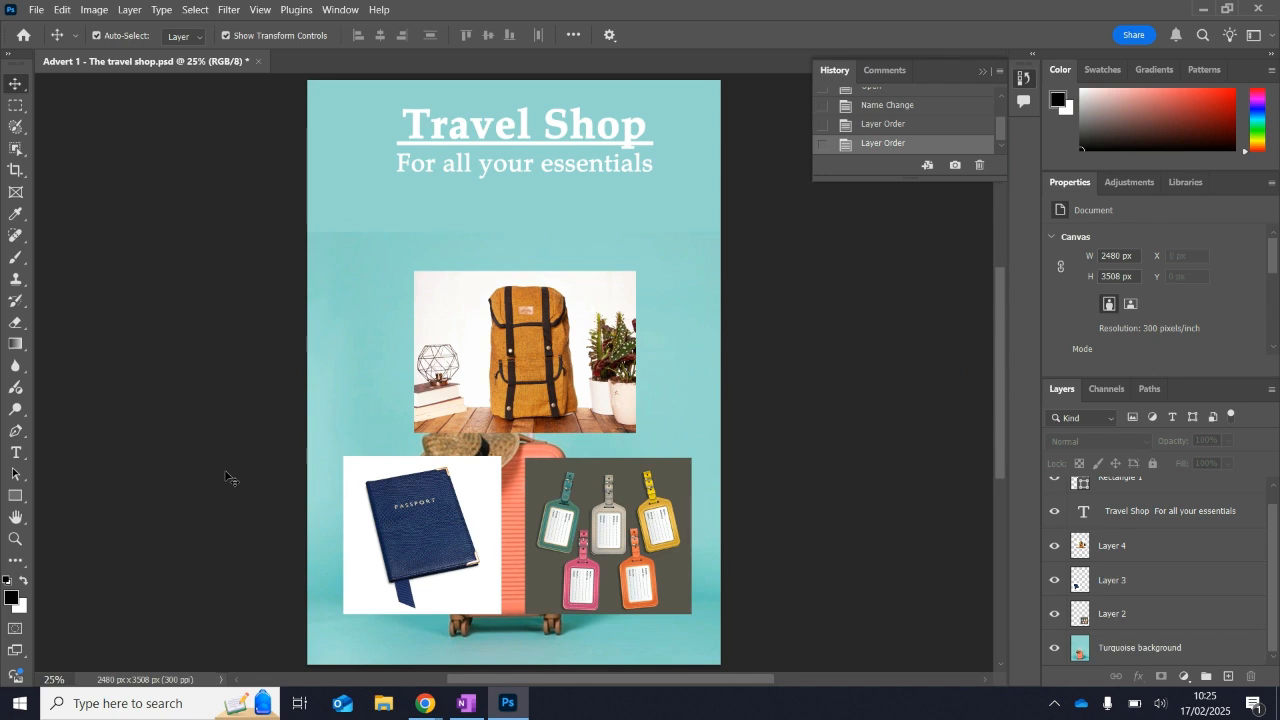
Zoom in on the passport image with the Zoom tool and zoom back out to 66.7% to examine its edges.
left_click(16, 539)
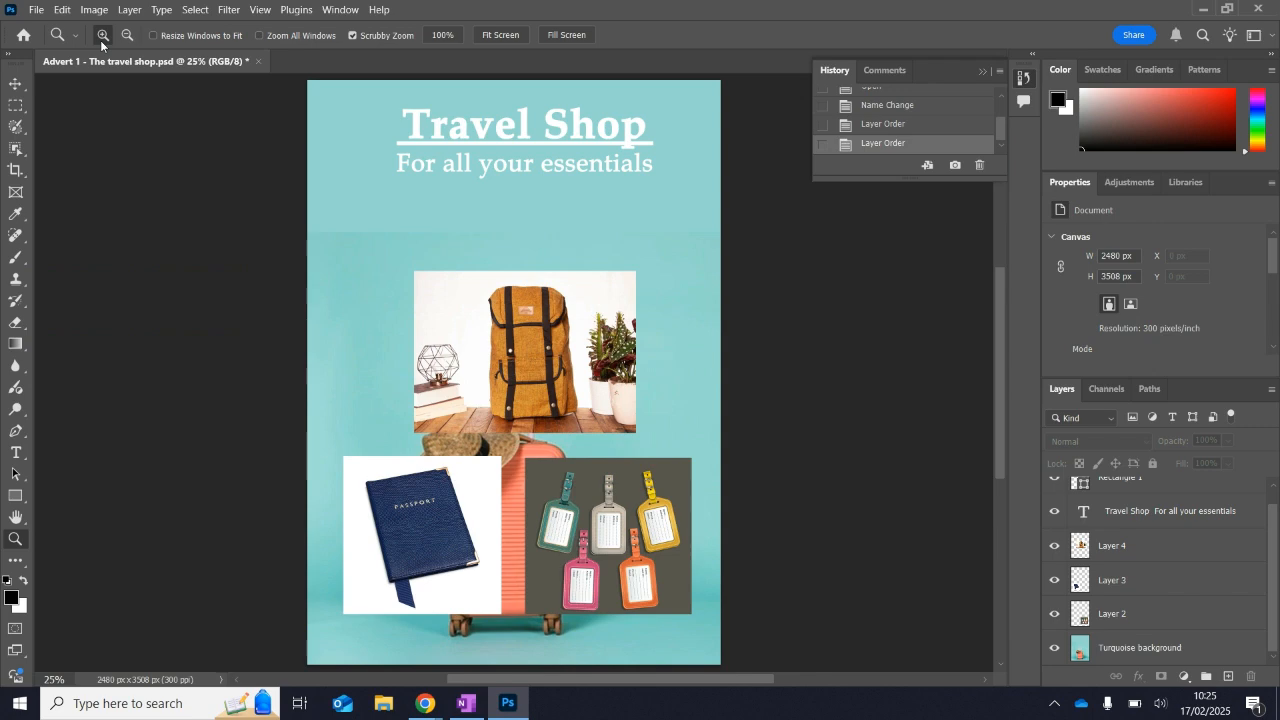
left_click(378, 564)
left_click(376, 512)
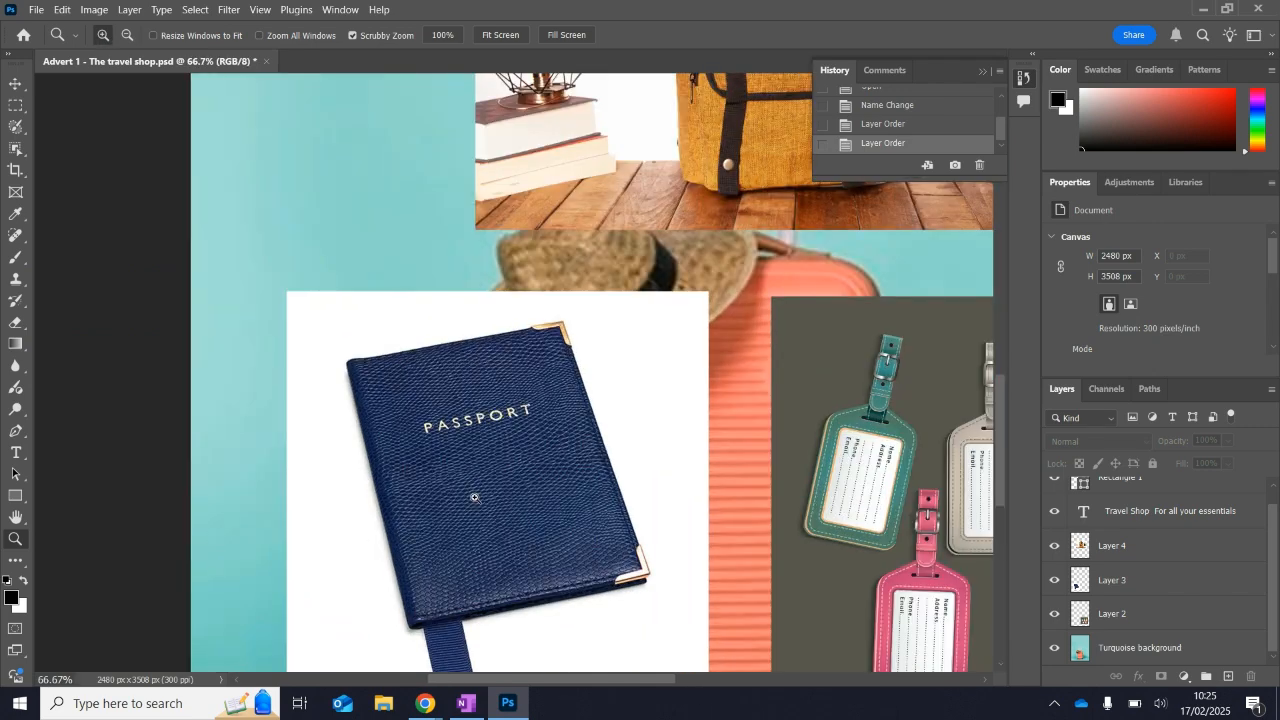
scroll(475, 497, "down", 2)
left_click(476, 496)
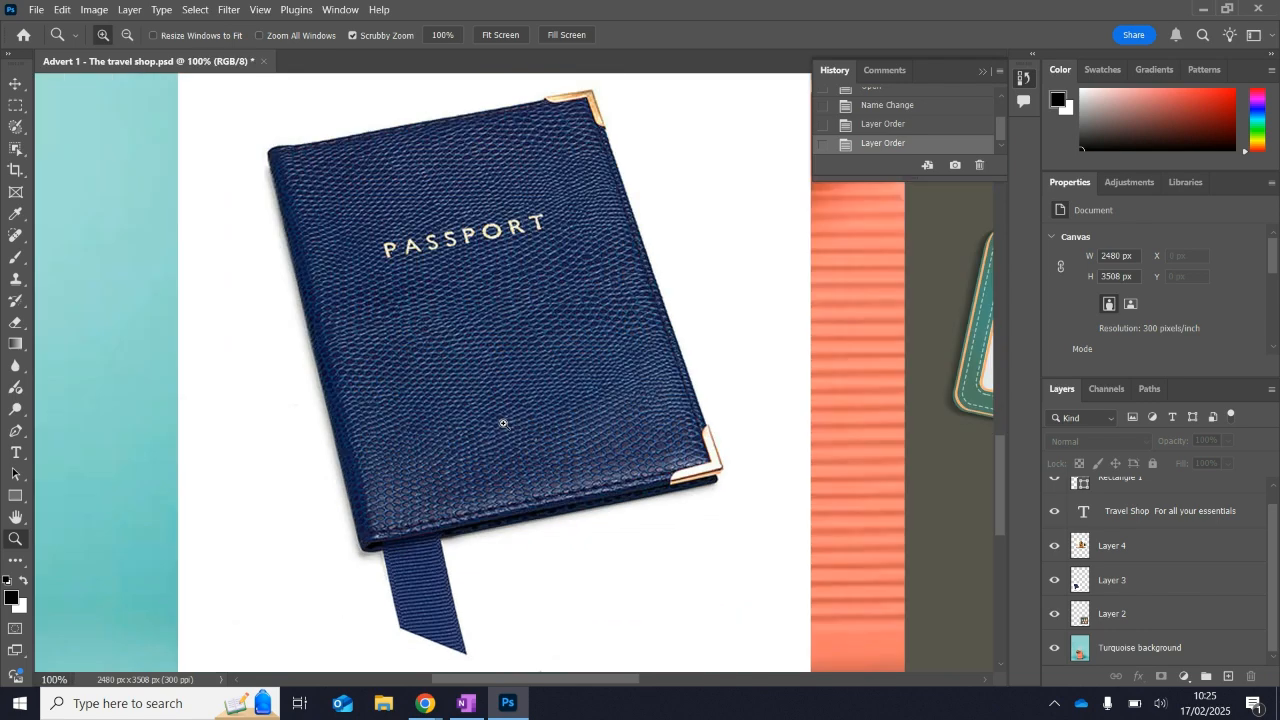
right_click(503, 424)
left_click(126, 40)
left_click(126, 38)
left_click(354, 332)
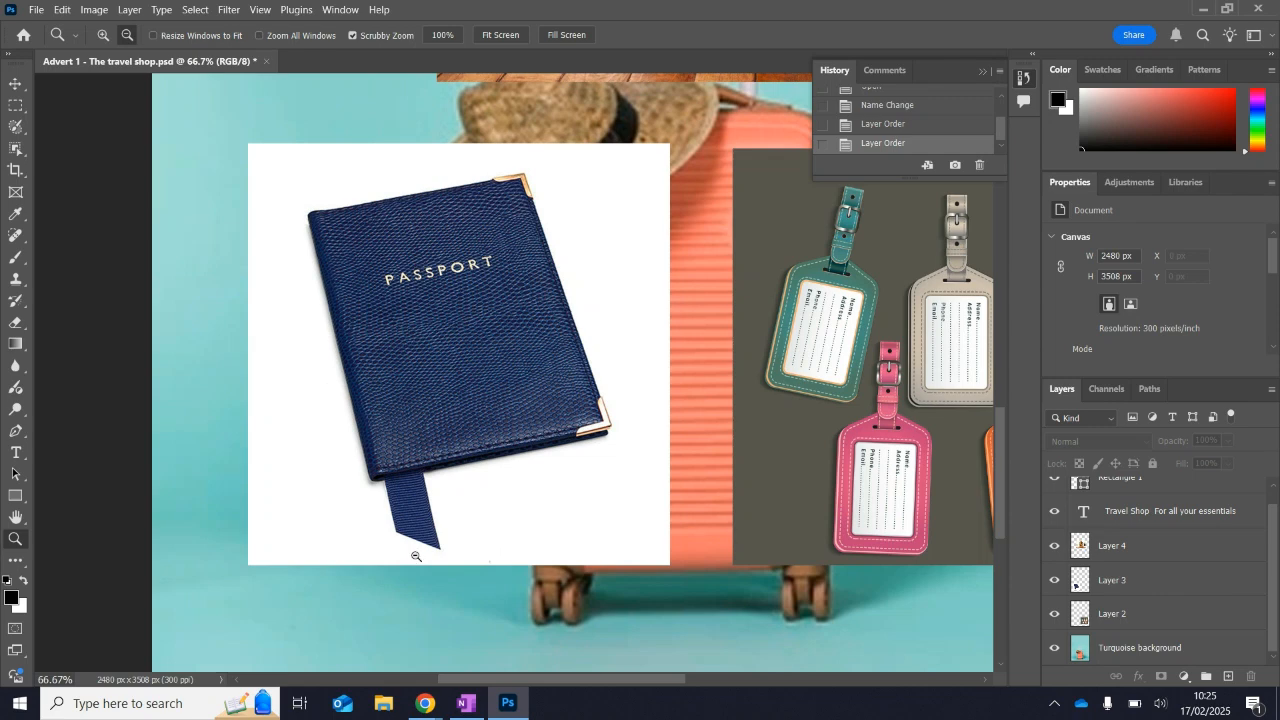
Switch to Photopea and zoom in on the passport image to examine it closely.
mouse_move(425, 711)
left_click(335, 630)
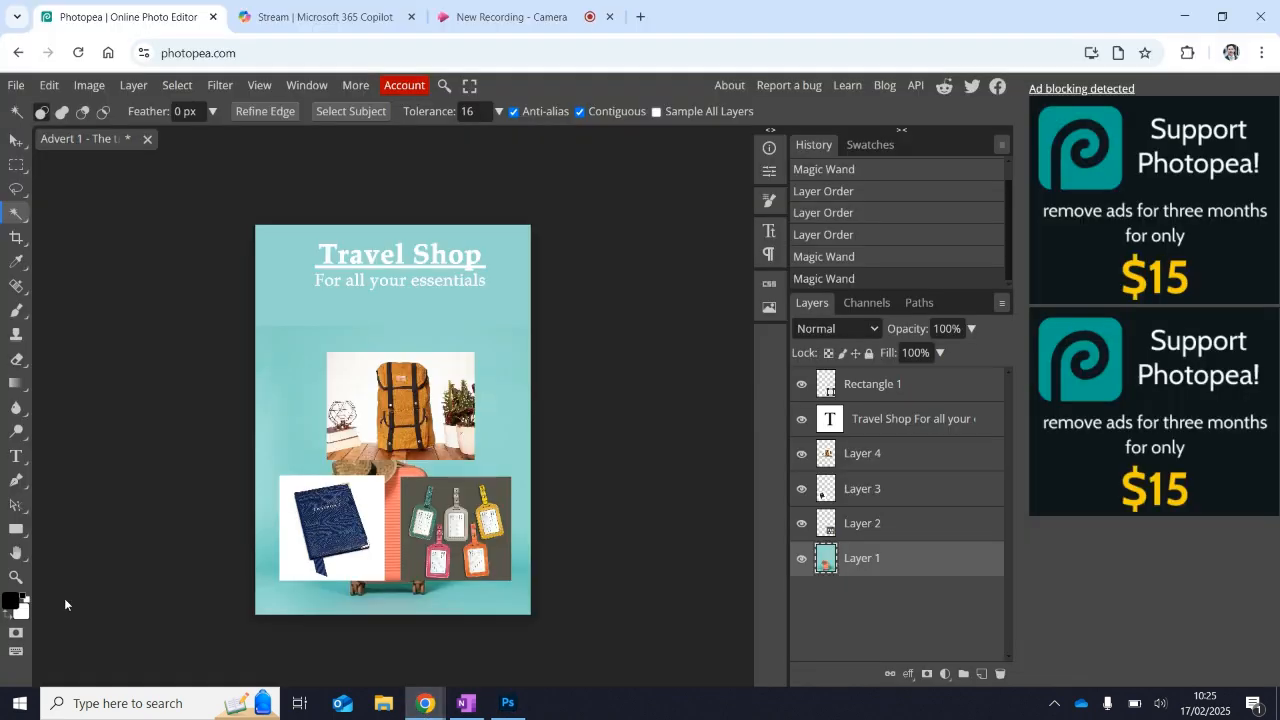
key("z")
left_click(422, 490)
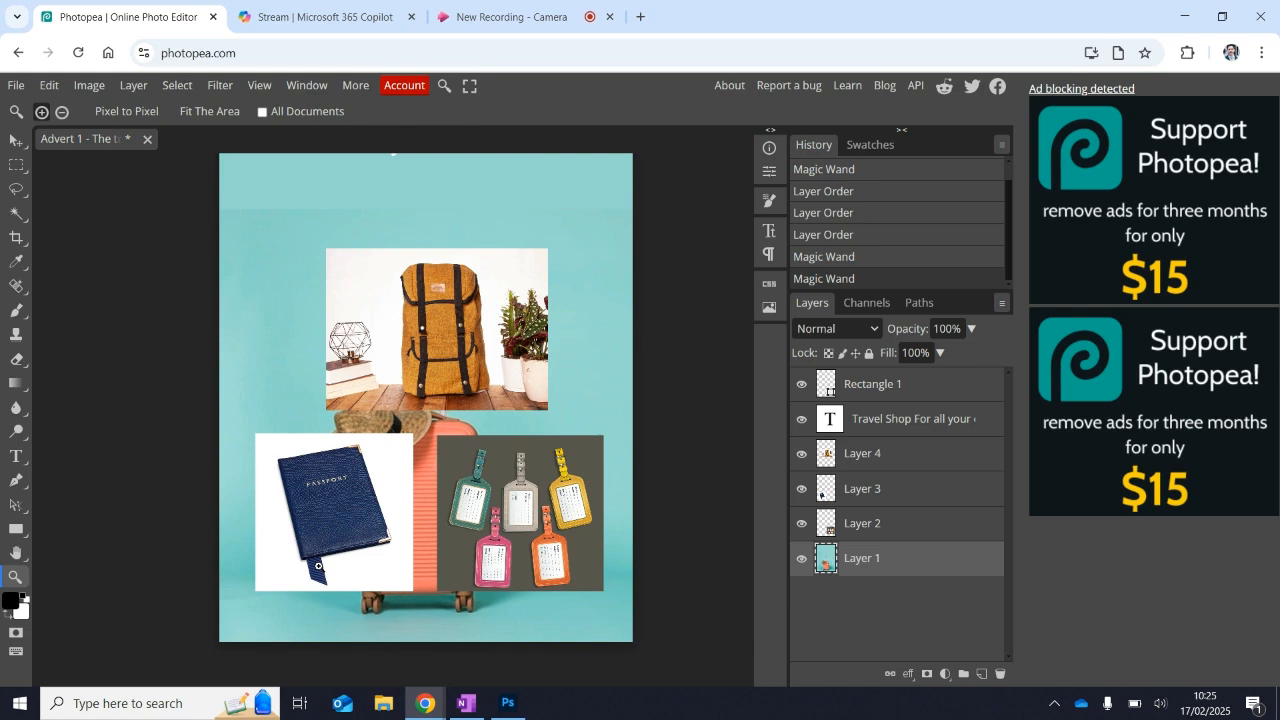
left_click(318, 566)
left_click(305, 577)
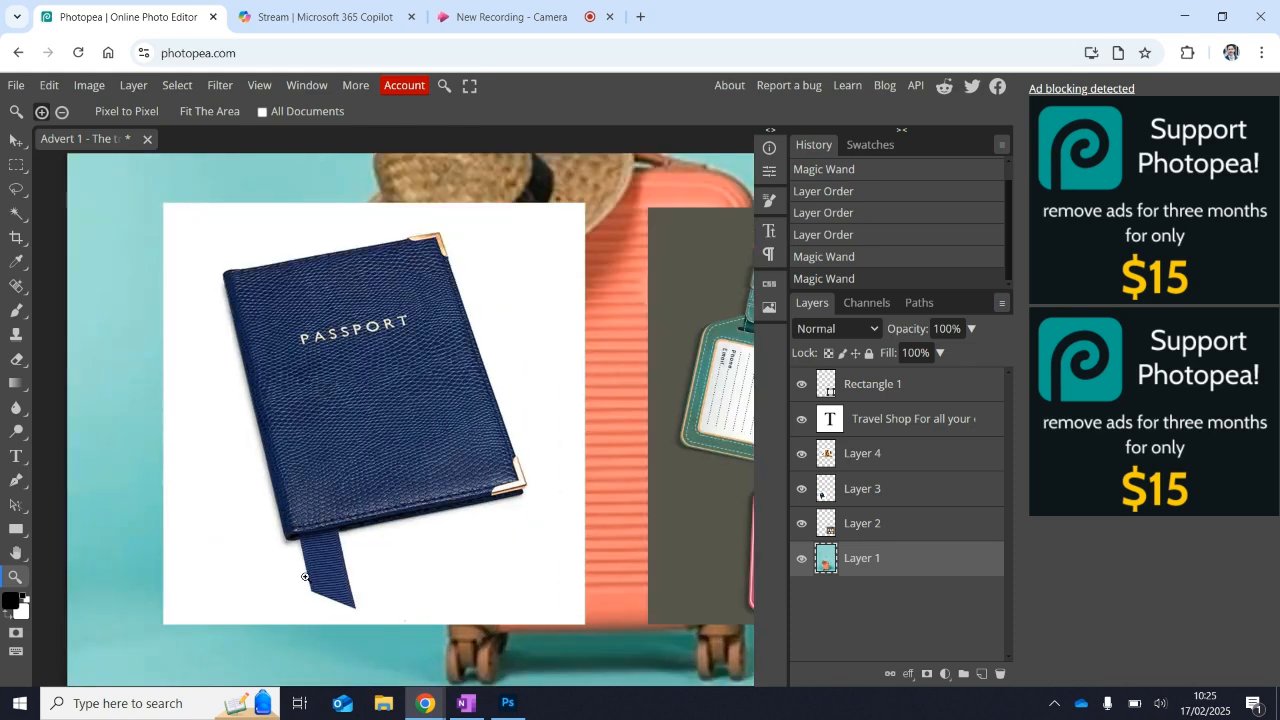
Return to Photoshop and rename Layer 3, the passport image, as "Passport".
left_click(506, 706)
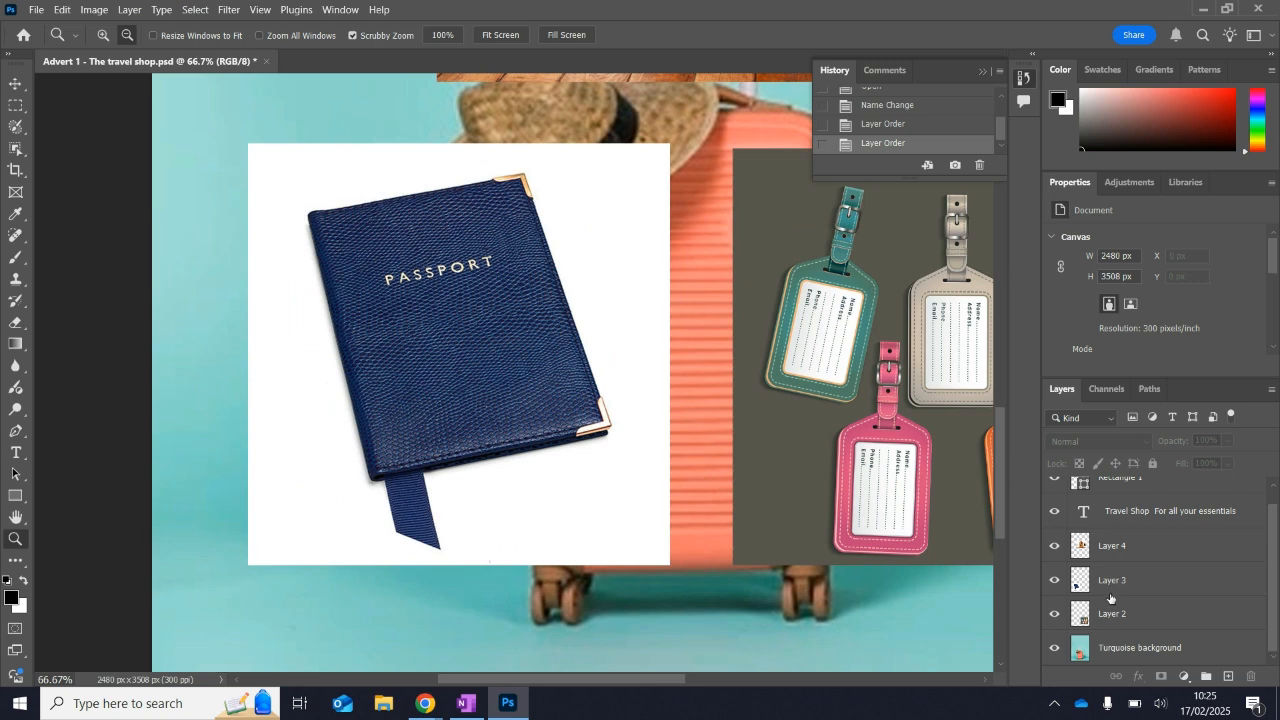
left_click(1160, 583)
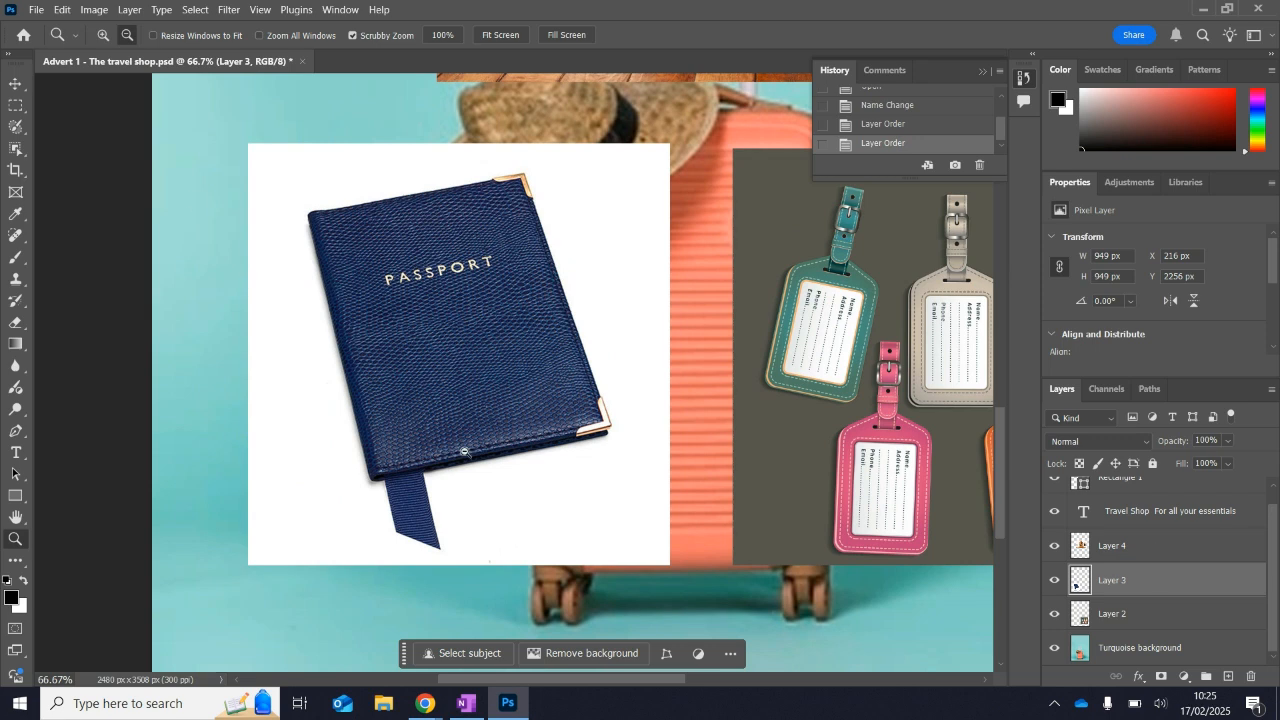
key("v")
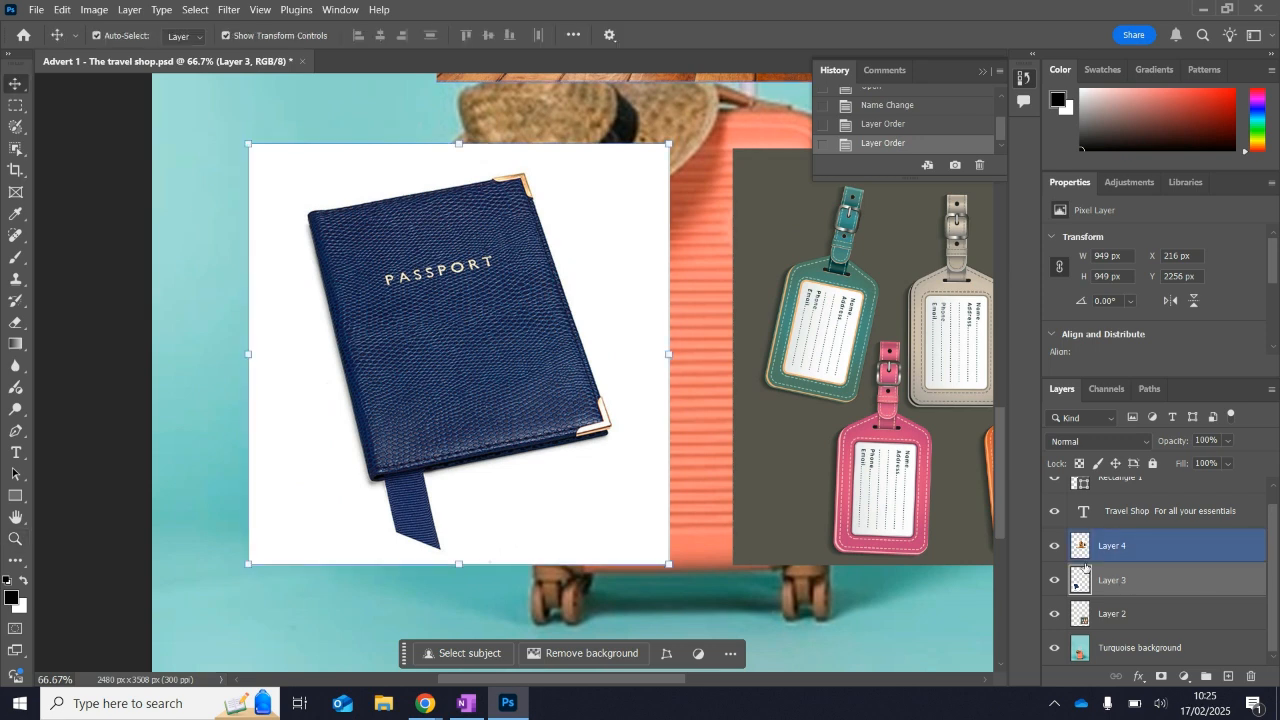
double_click(1122, 584)
type("Pa")
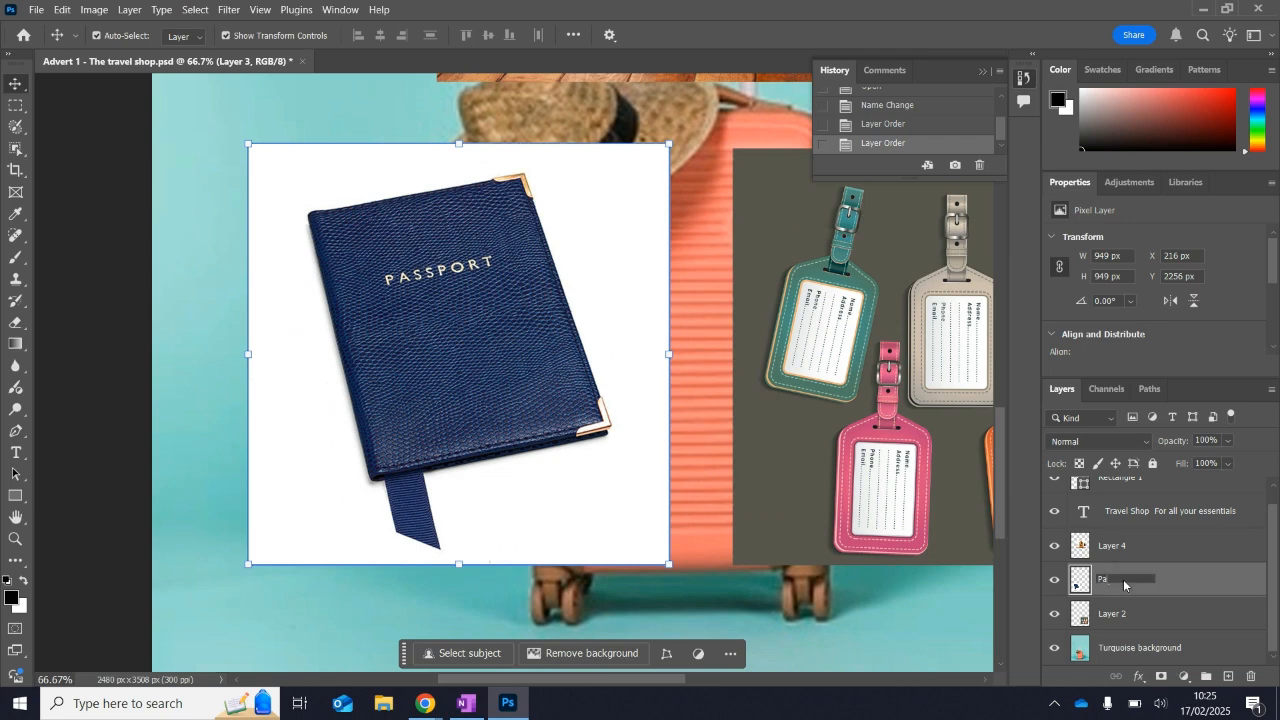
type("ssport")
Switch to Photopea and rename Layer 3, the passport image, as "Passport".
left_click(440, 697)
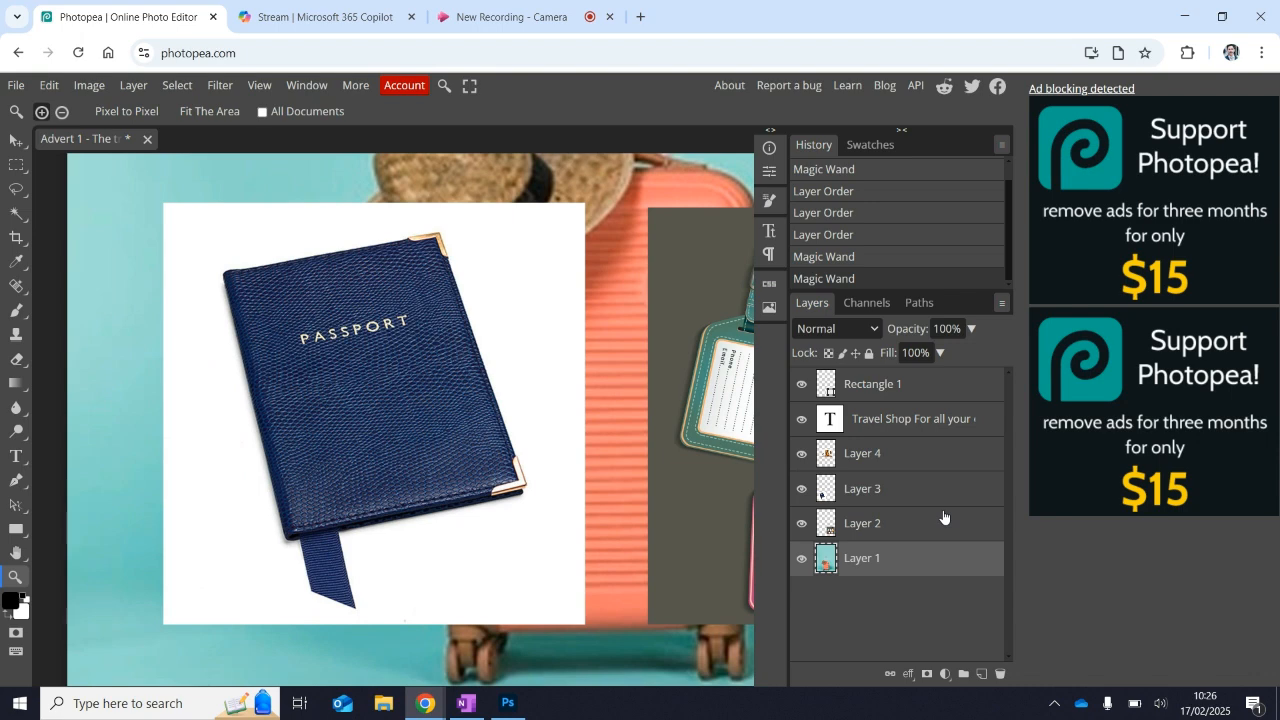
double_click(873, 491)
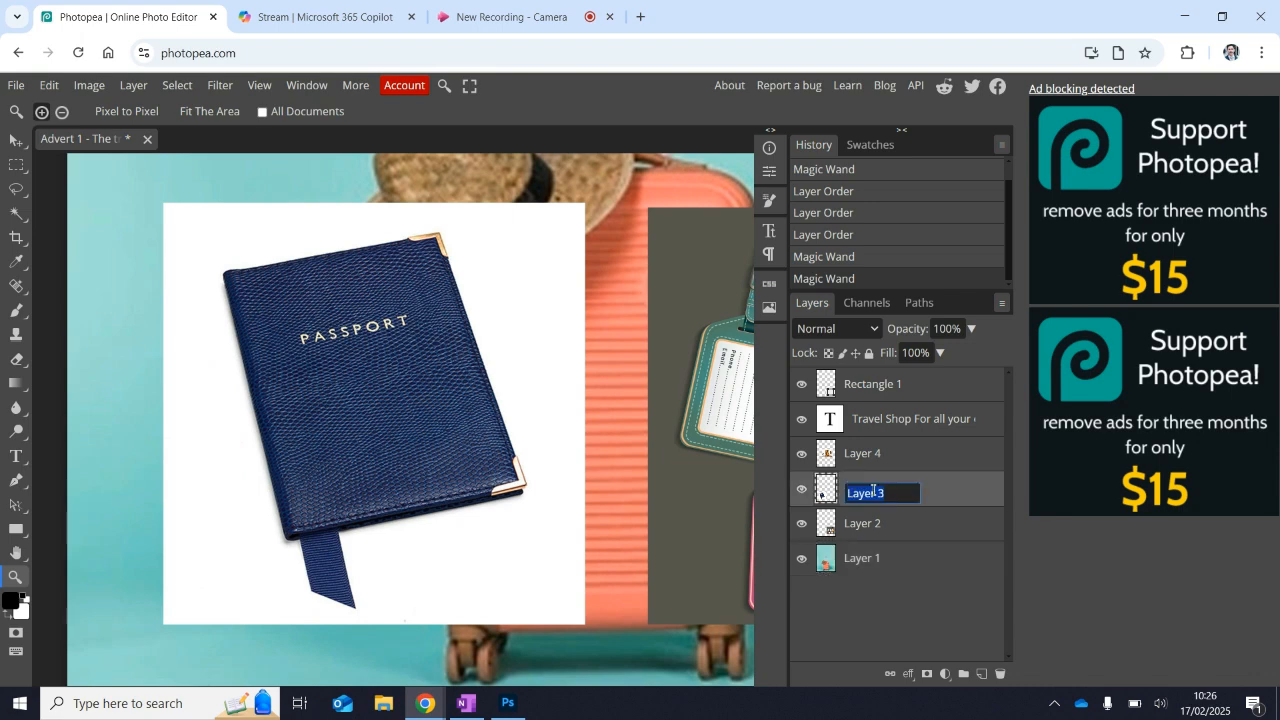
type("Passport")
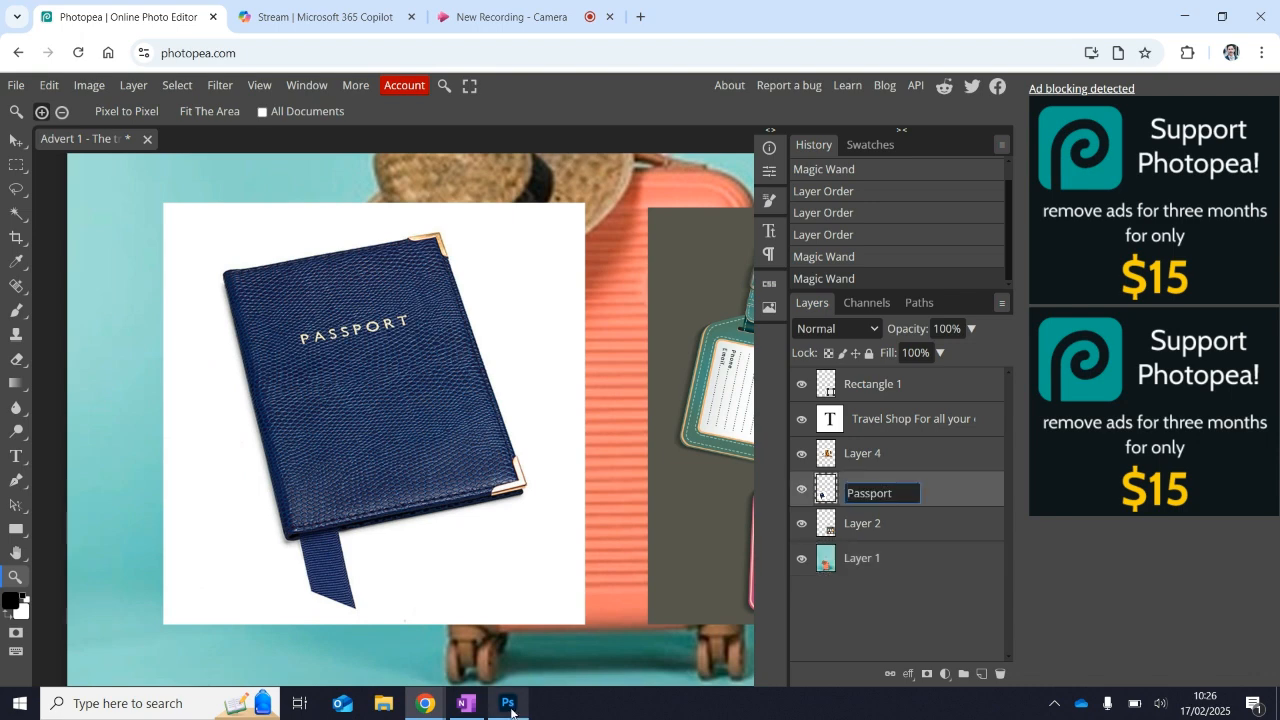
Return to Photoshop and deselect the Passport layer.
left_click(508, 704)
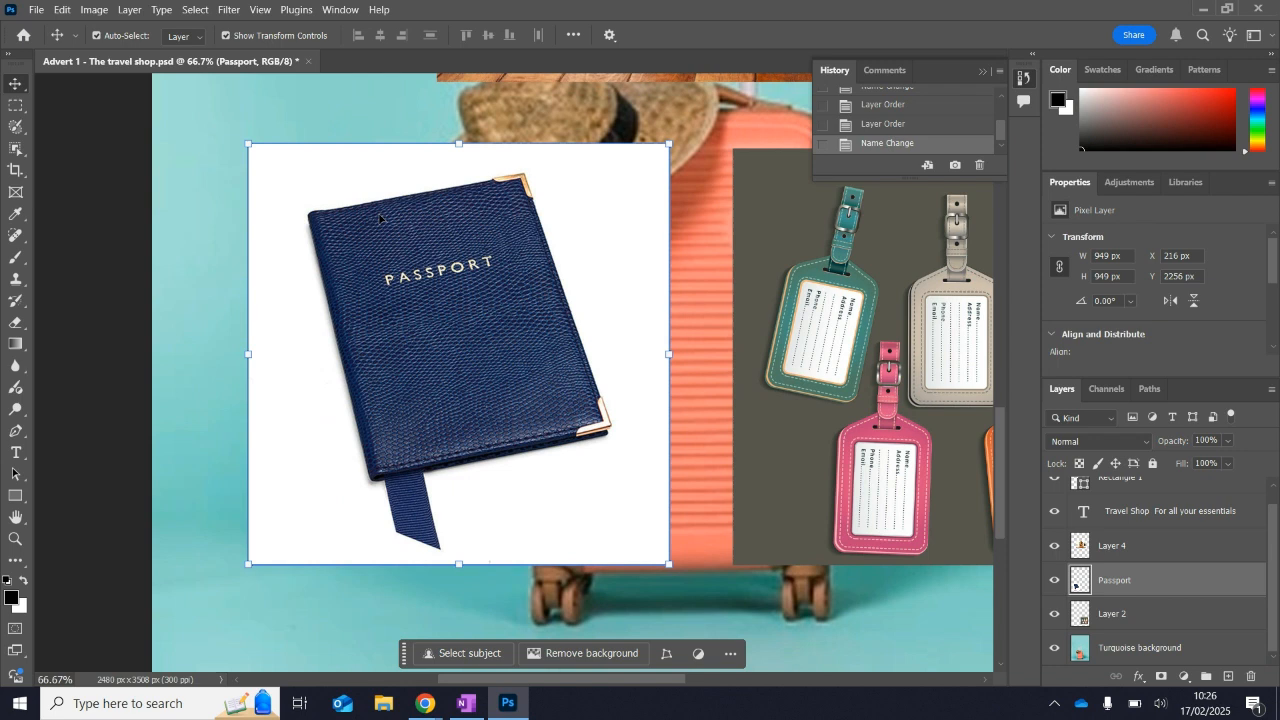
left_click(134, 241)
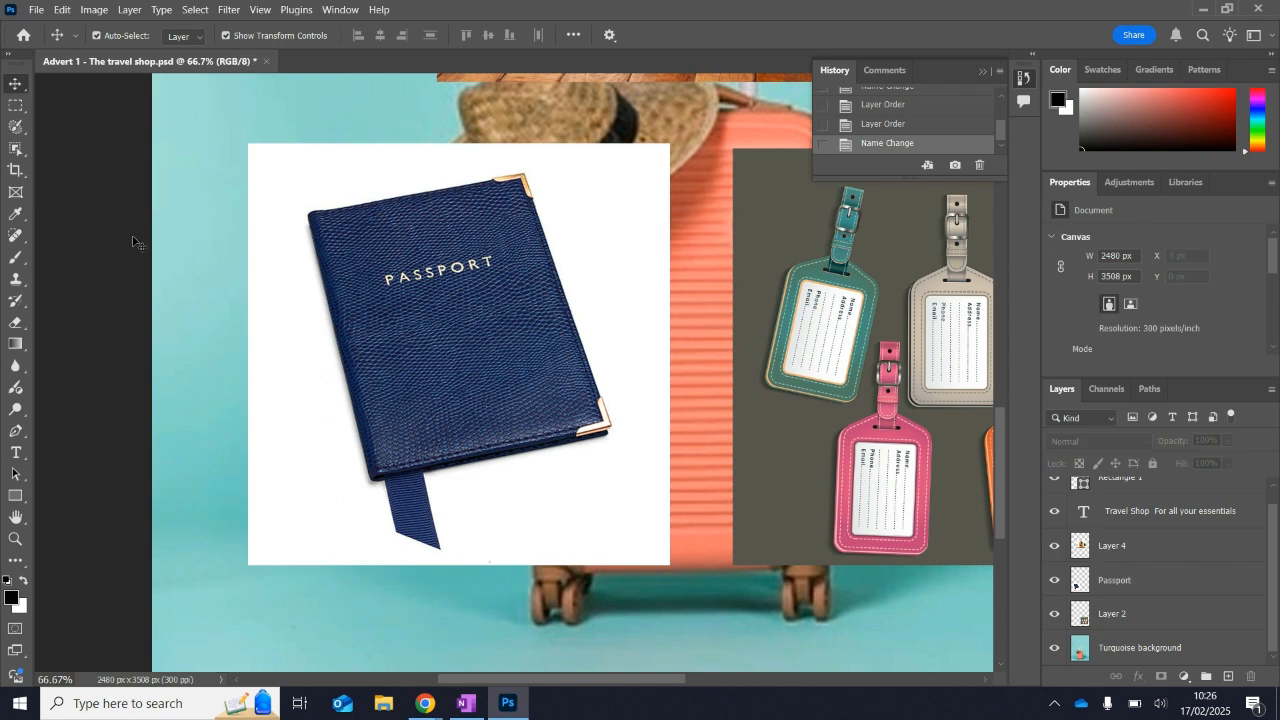
Try to select the passport with the Rectangular Marquee tool, and deselect the area.
left_click(13, 107)
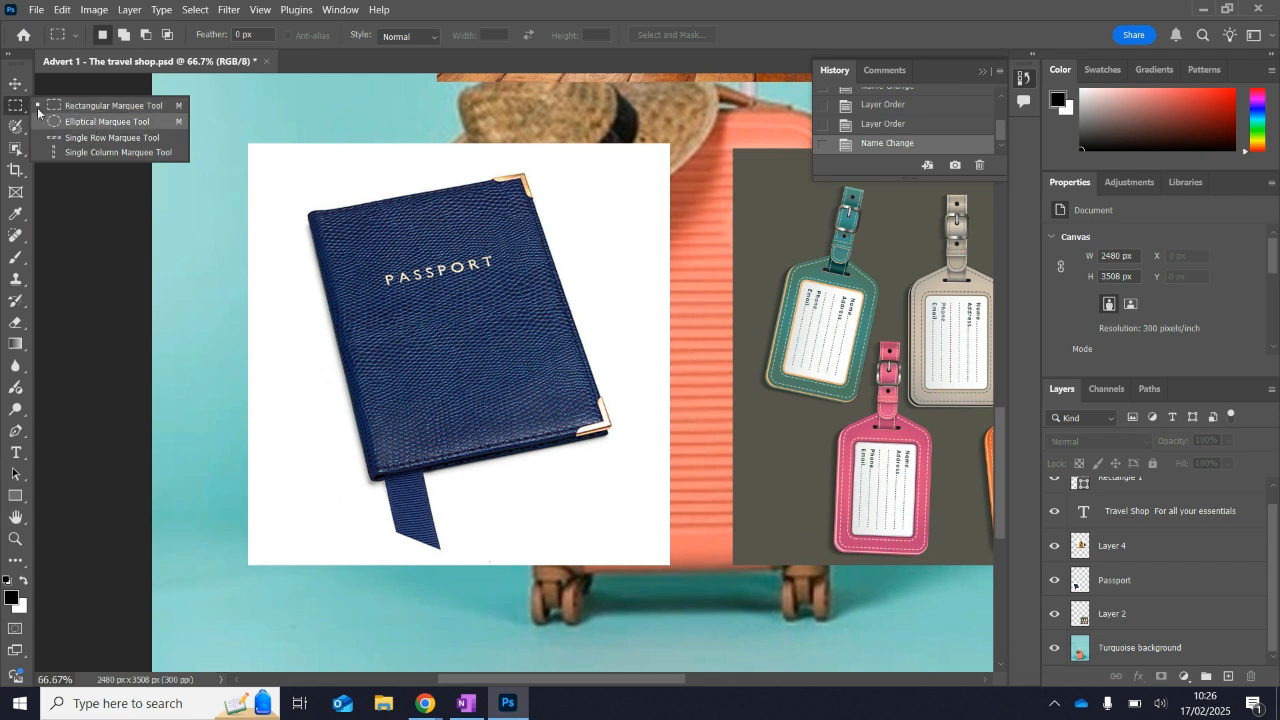
left_click(103, 112)
left_click_drag(295, 201, 572, 548)
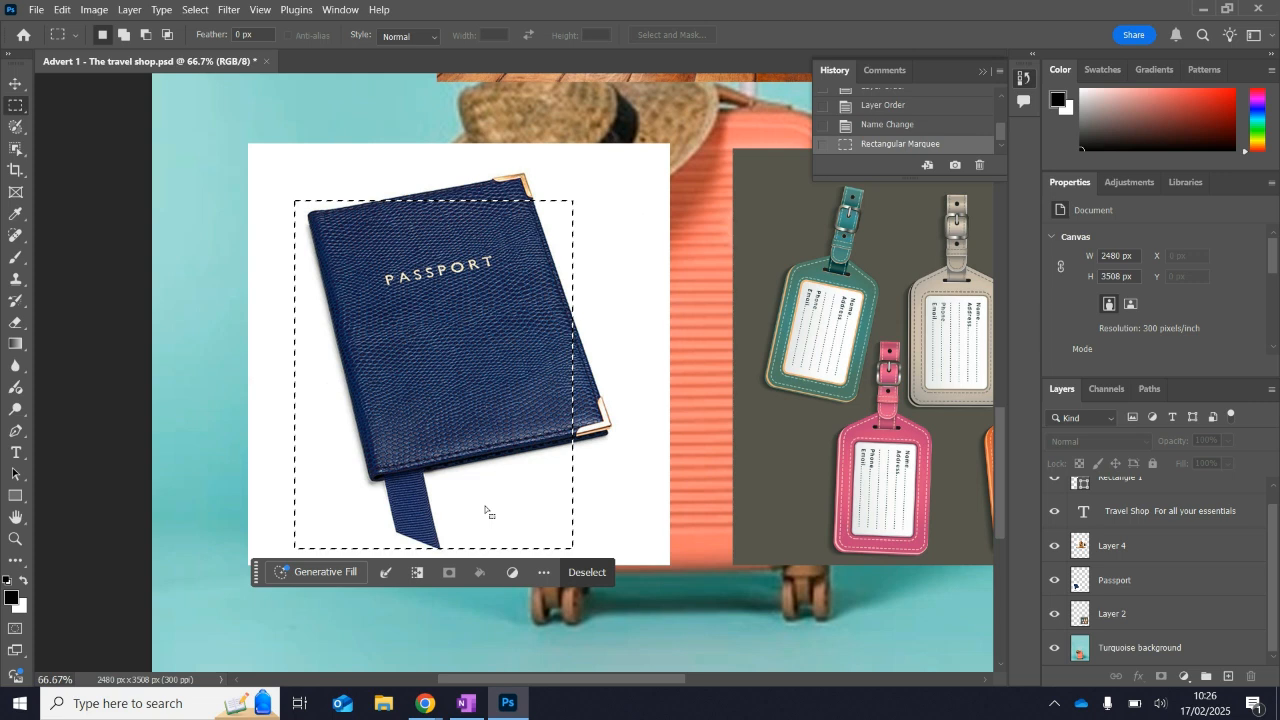
left_click(294, 240)
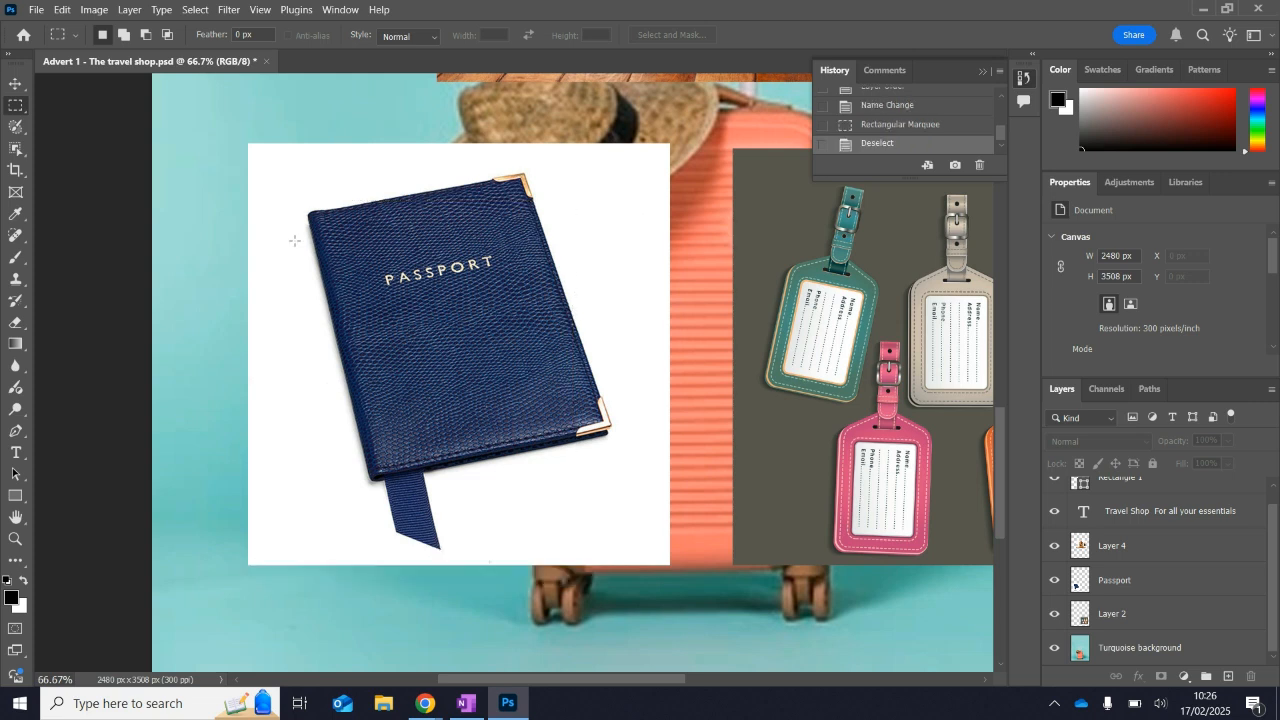
Make the Passport layer active and select the passport, including its ribbon, with the Object Selection tool.
left_click(25, 151)
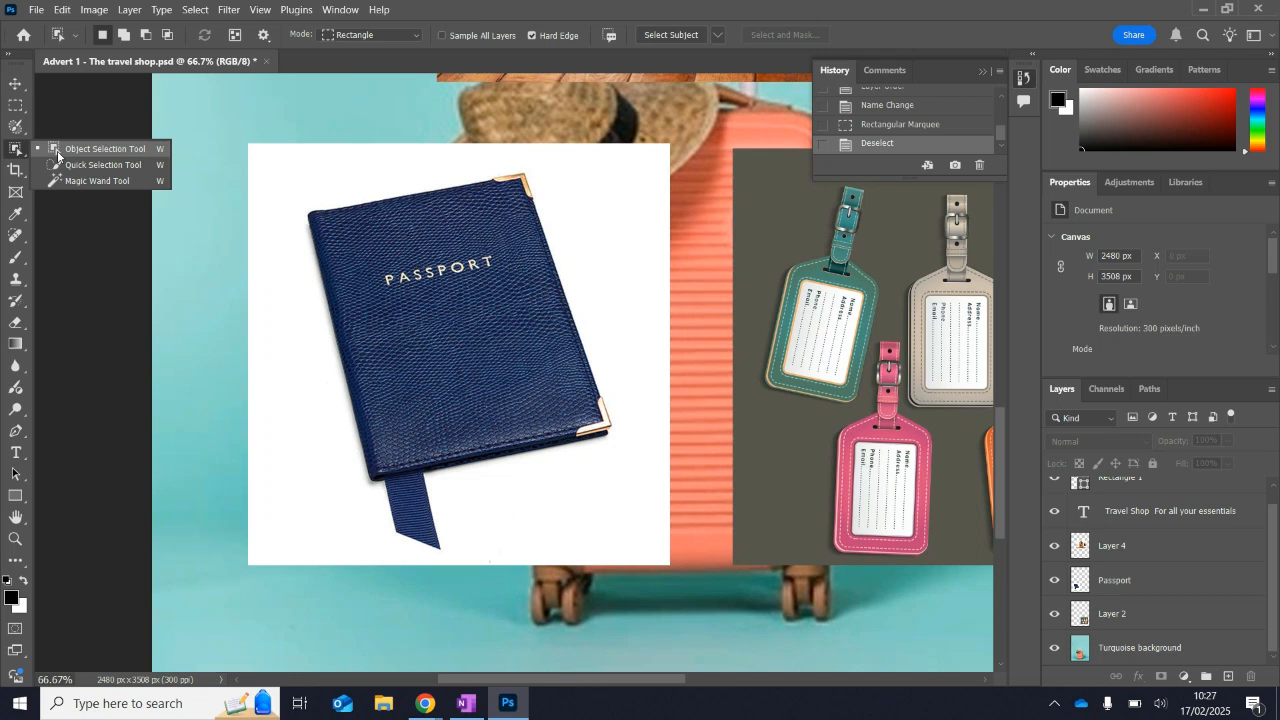
left_click(57, 155)
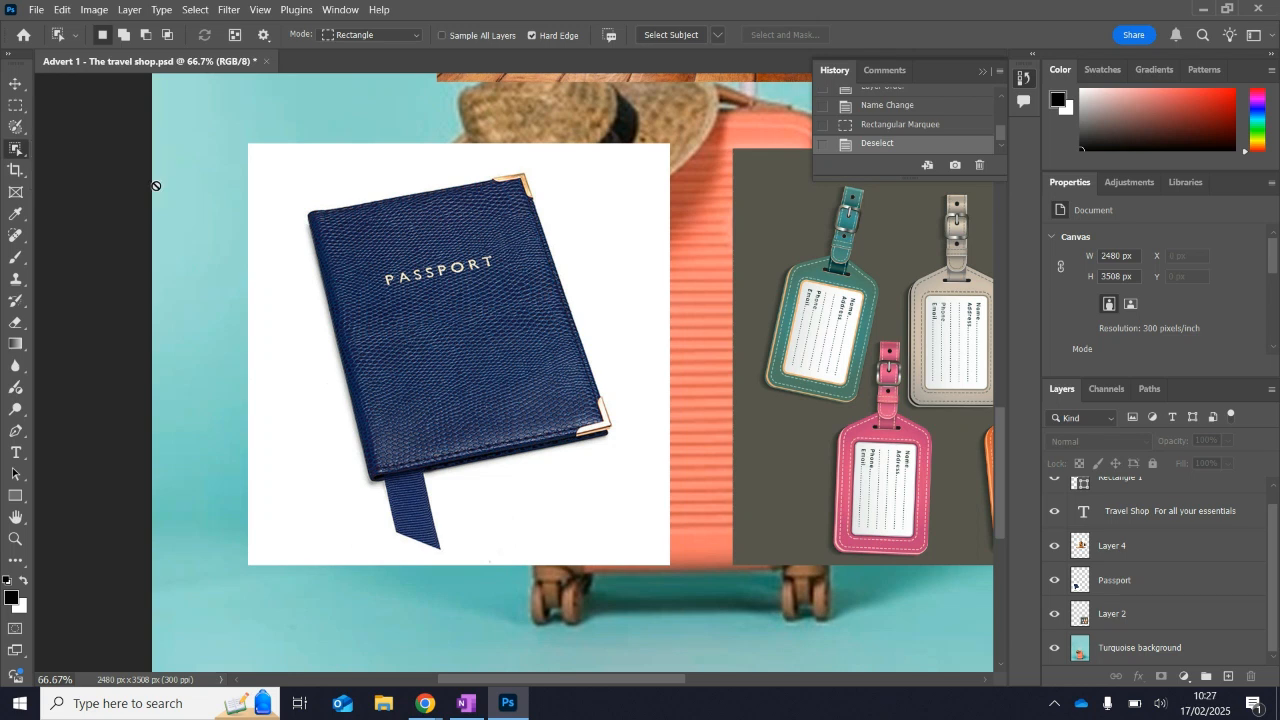
left_click(277, 240)
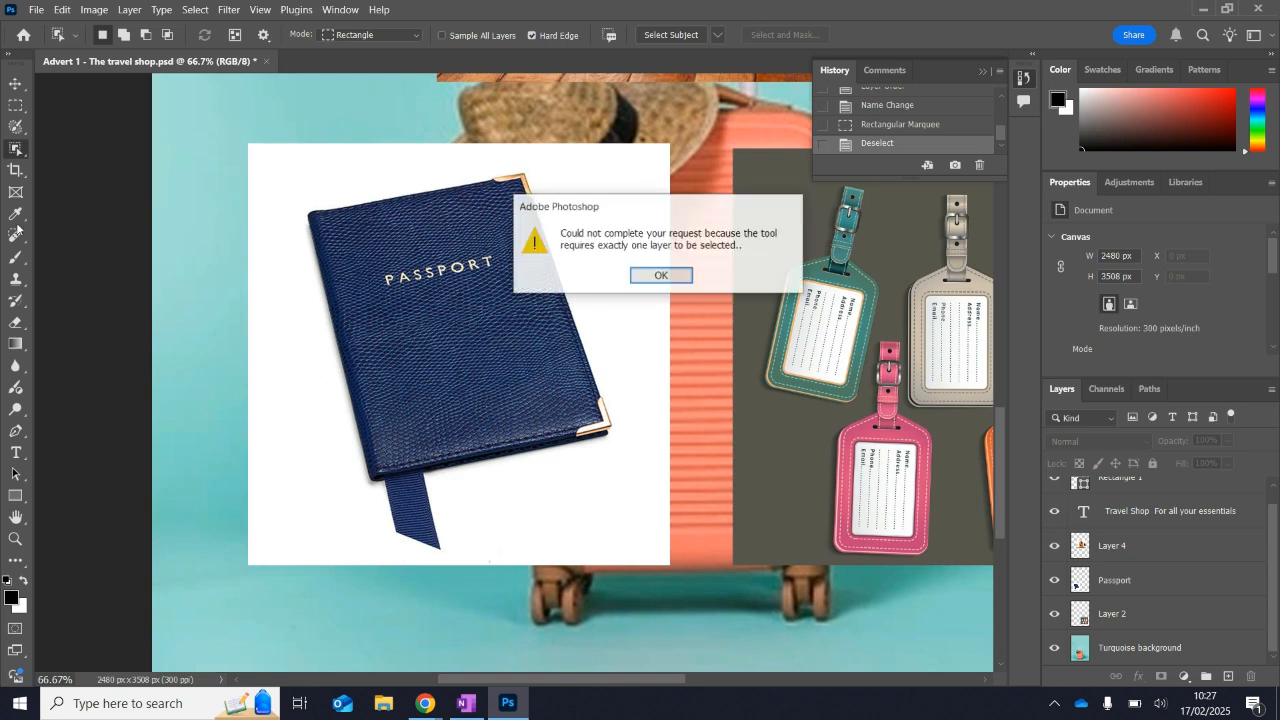
left_click(657, 274)
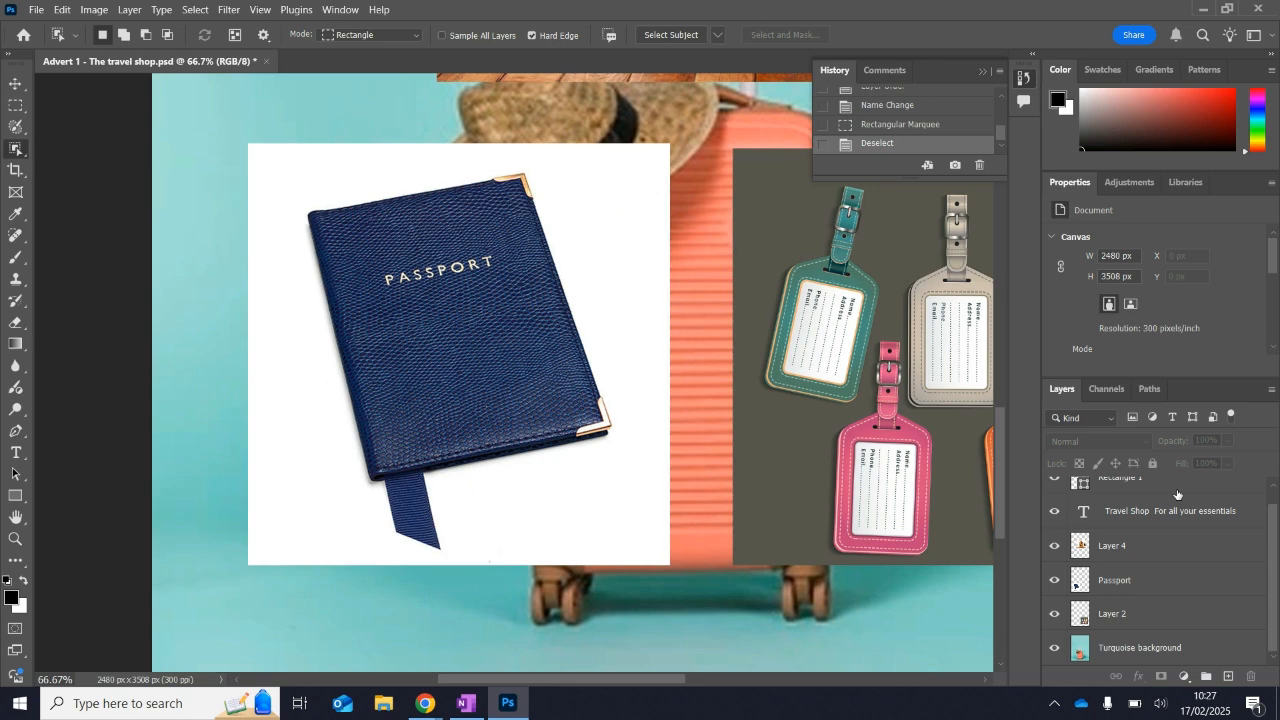
left_click(1140, 582)
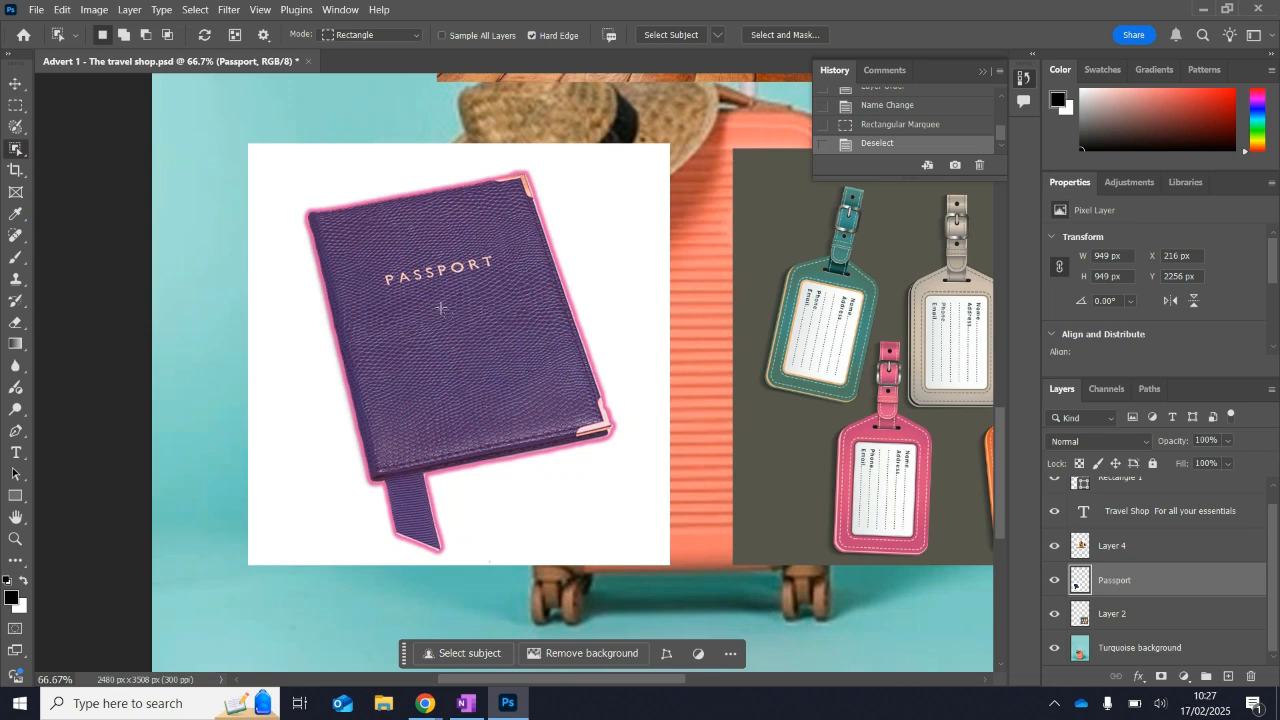
left_click(441, 308)
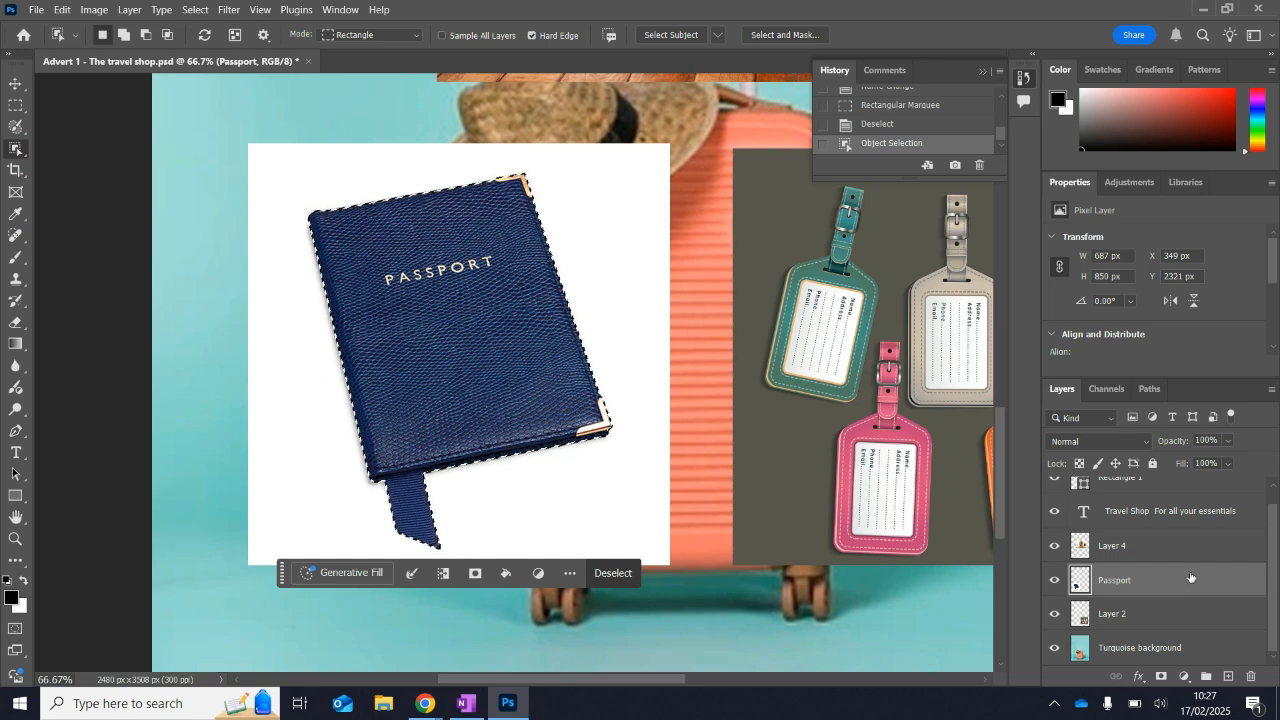
Clear the selected passport from its layer and step back in the history to the Object Selection state.
key("Delete")
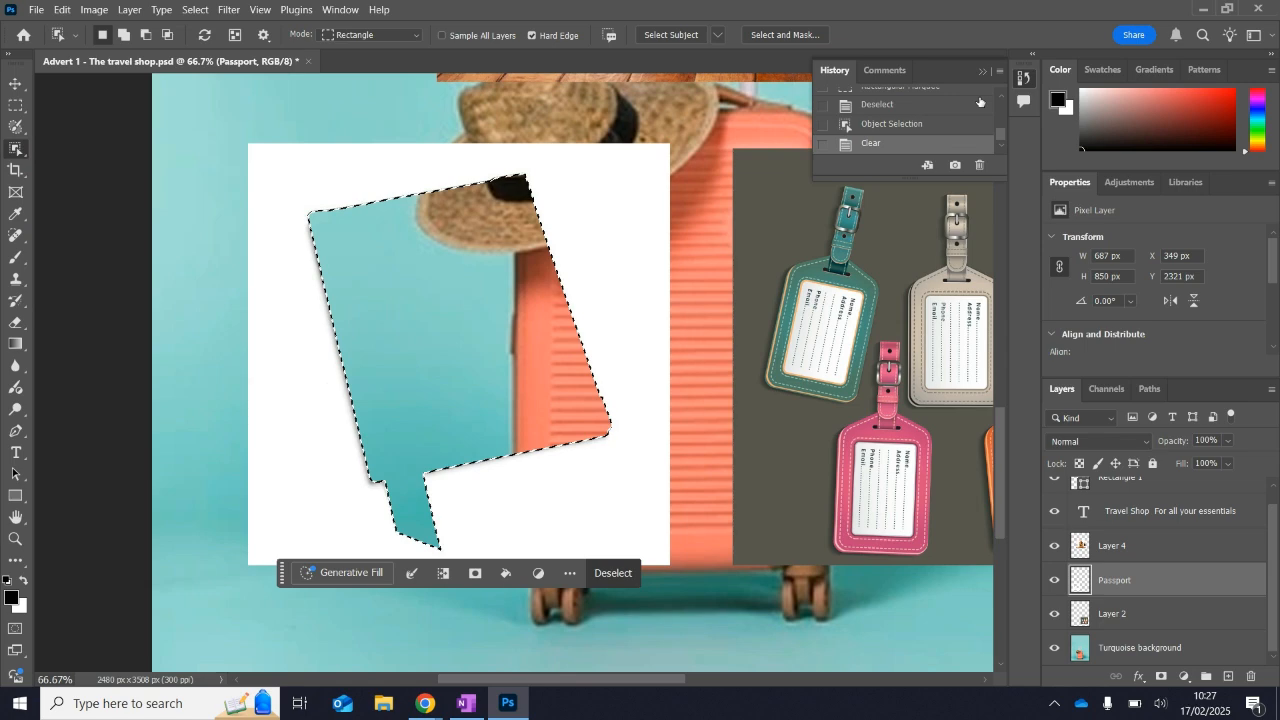
left_click(890, 124)
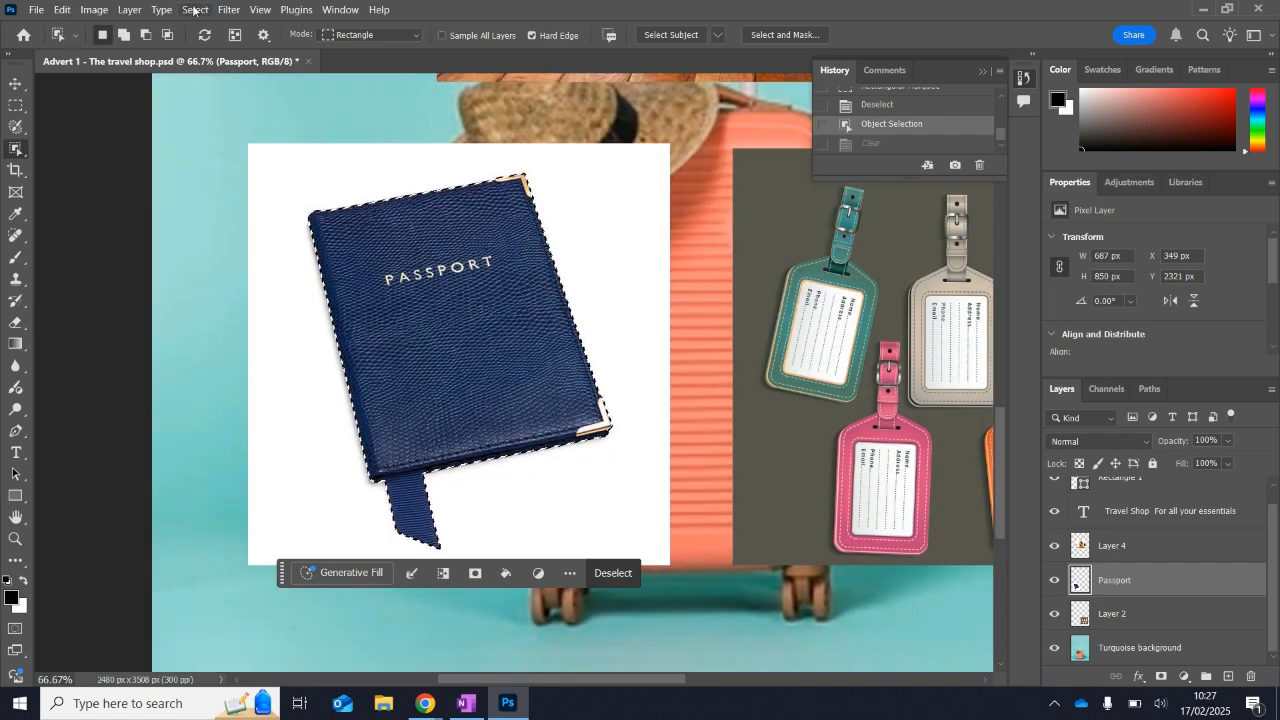
Invert the passport selection, delete the white background around the passport and deselect.
left_click(194, 10)
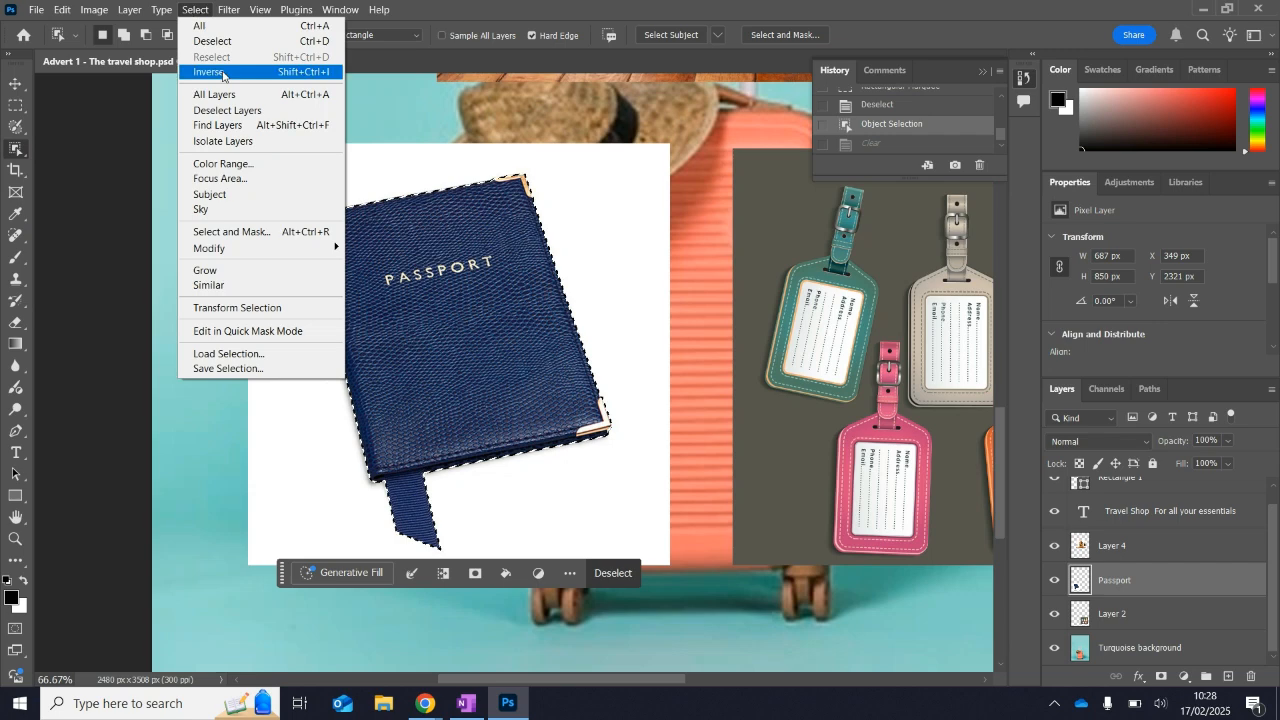
left_click(308, 72)
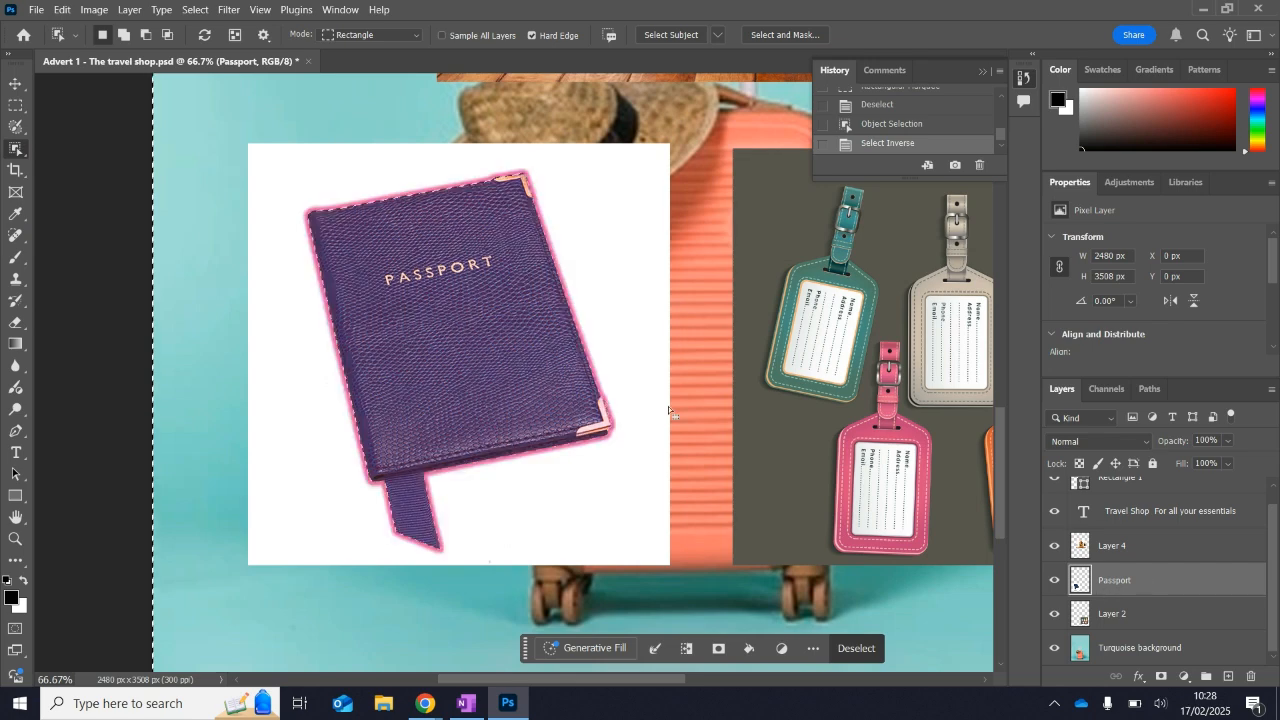
key("q")
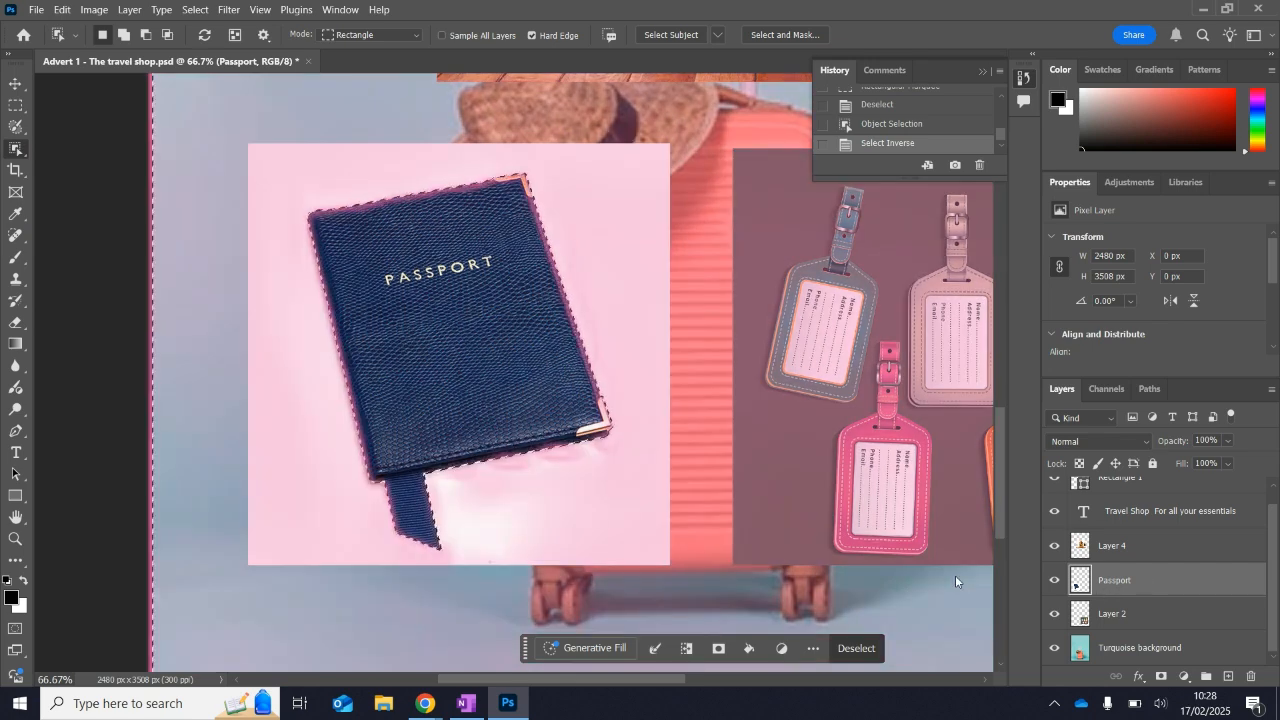
key("Delete")
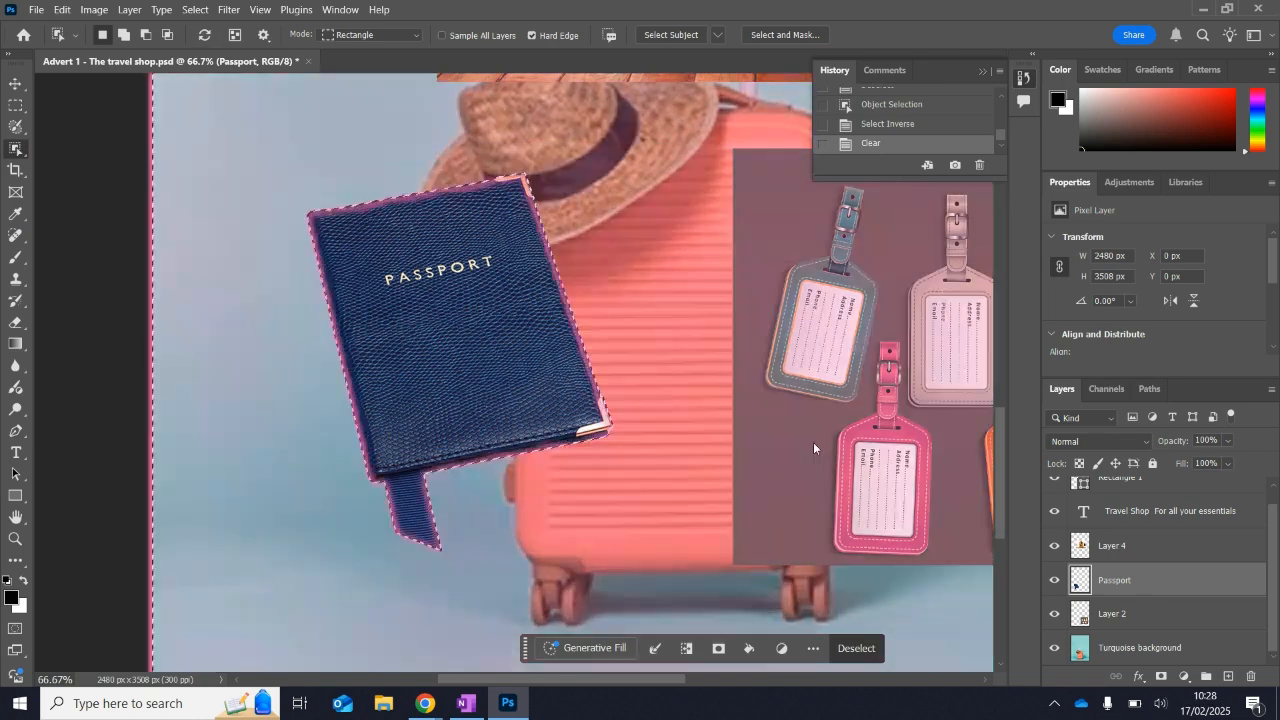
key("ctrl+d")
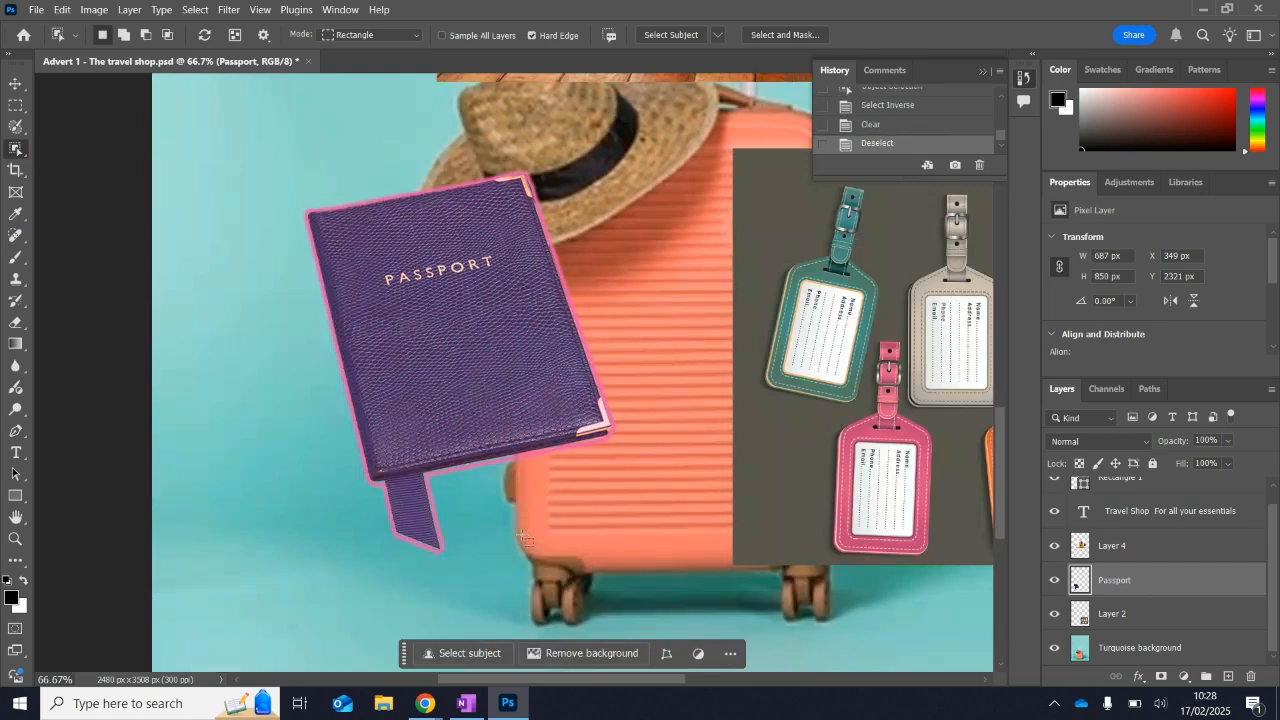
Switch to Photopea and choose the Object Selection tool with the Passport layer active.
left_click(426, 704)
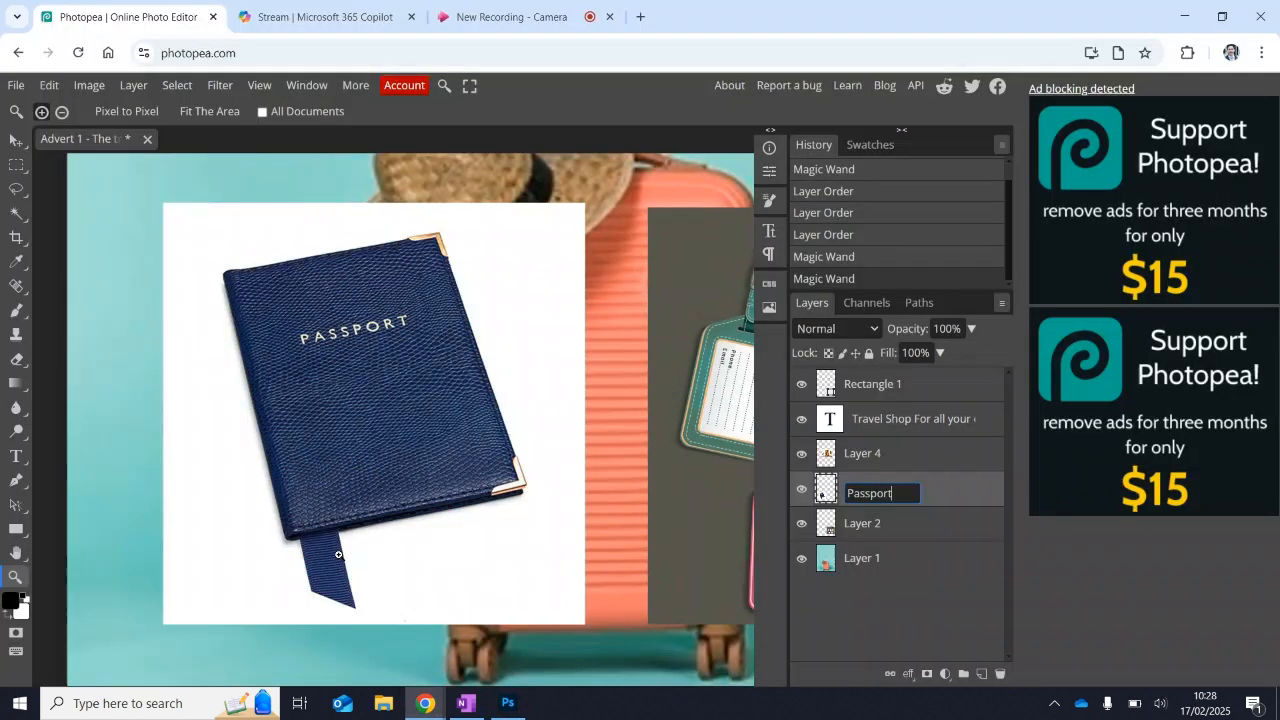
left_click(25, 212)
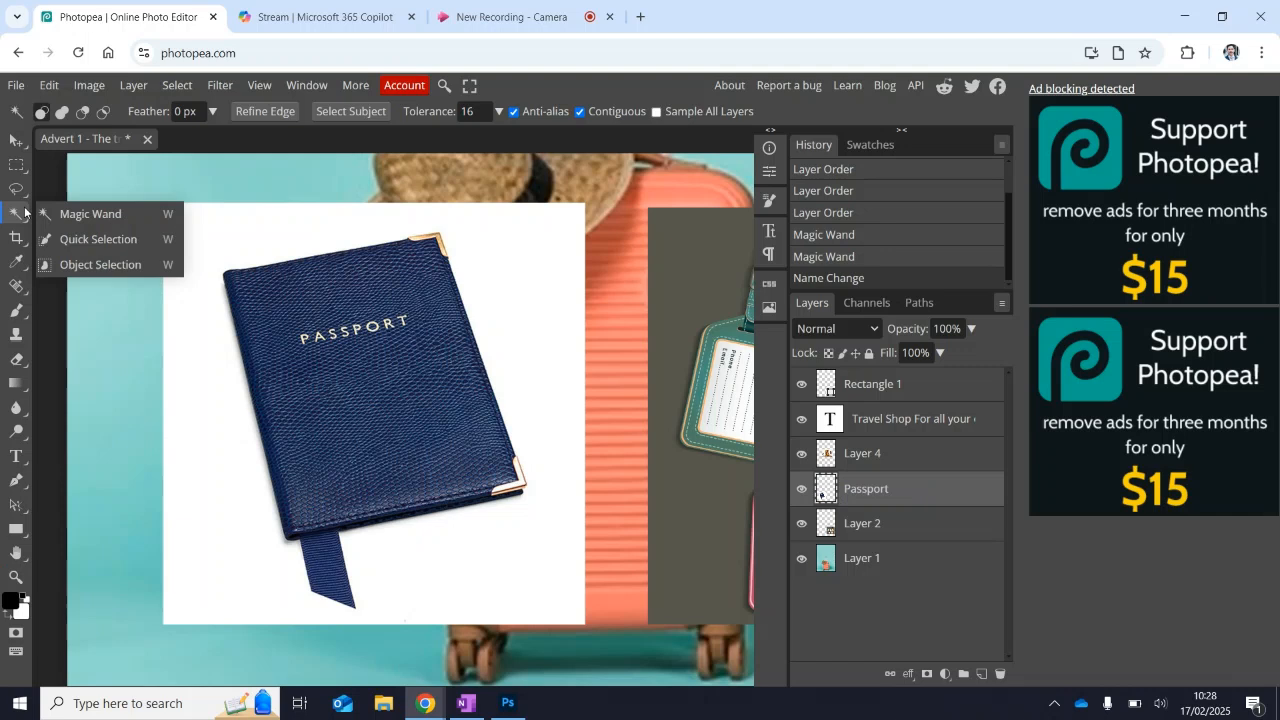
left_click(84, 265)
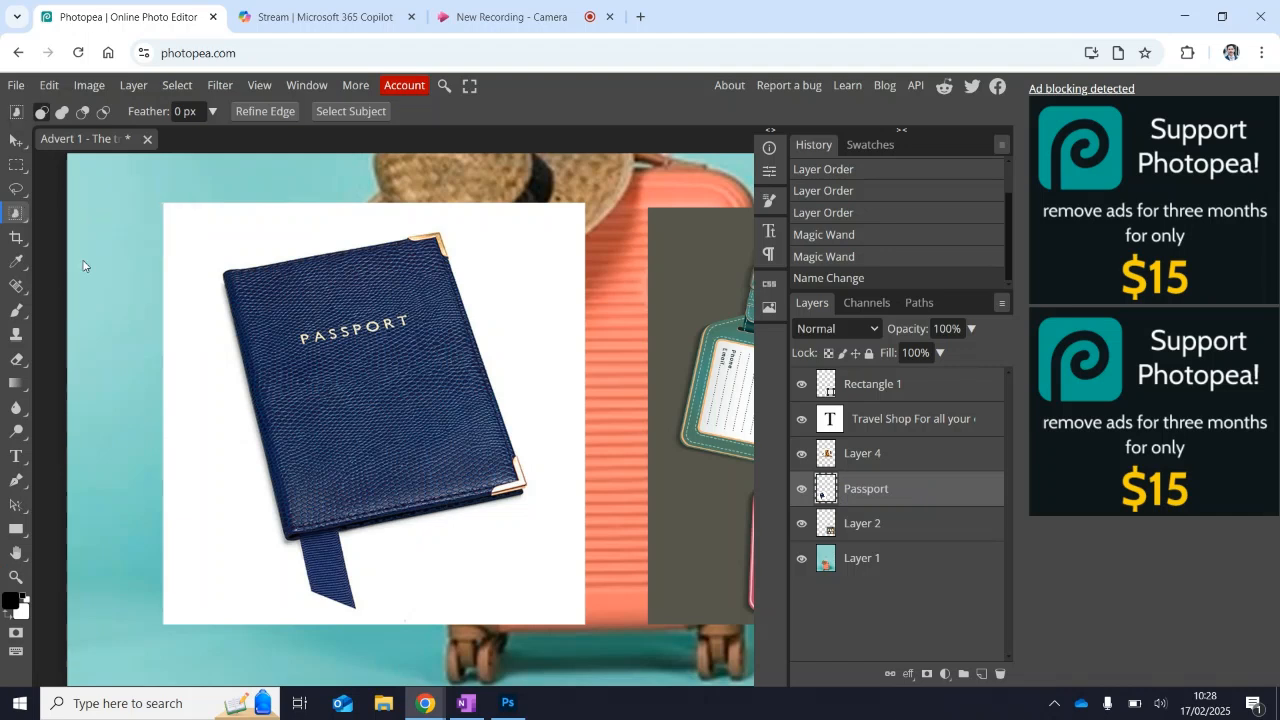
Try to select the passport by framing it with the Object Selection tool, both inside the cover and around it, and deselect.
left_click(308, 323)
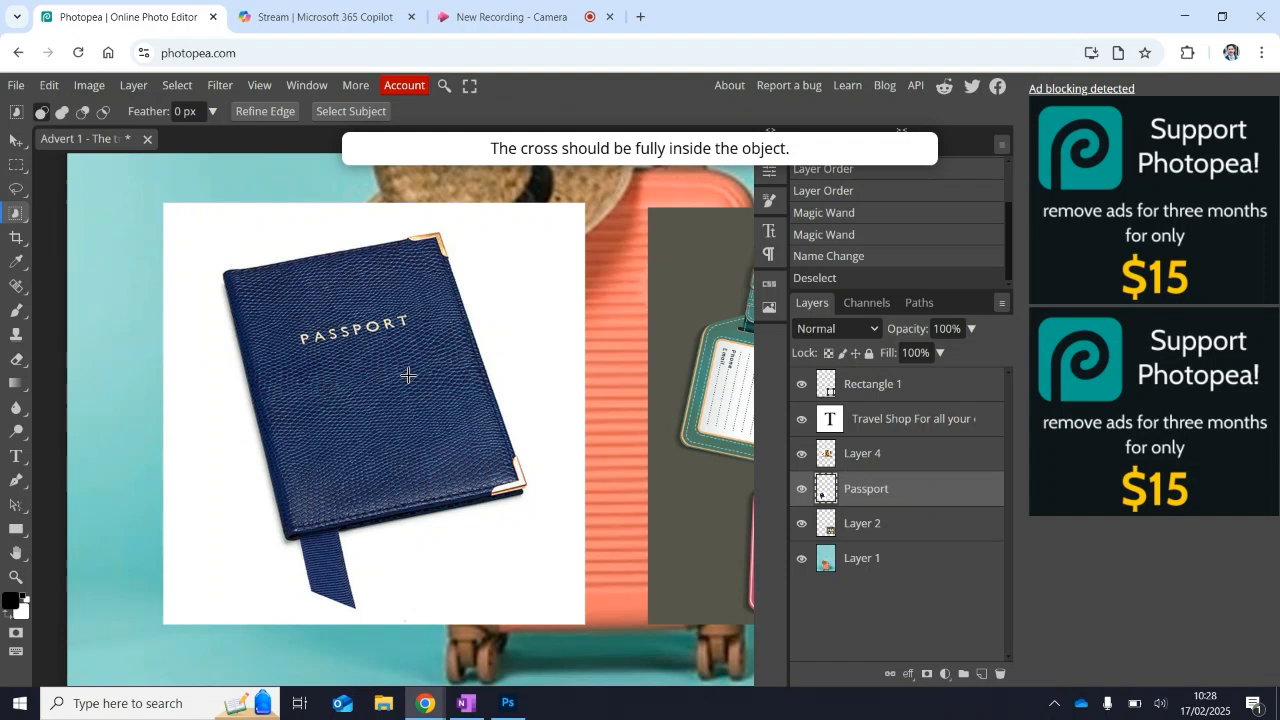
left_click_drag(264, 264, 440, 449)
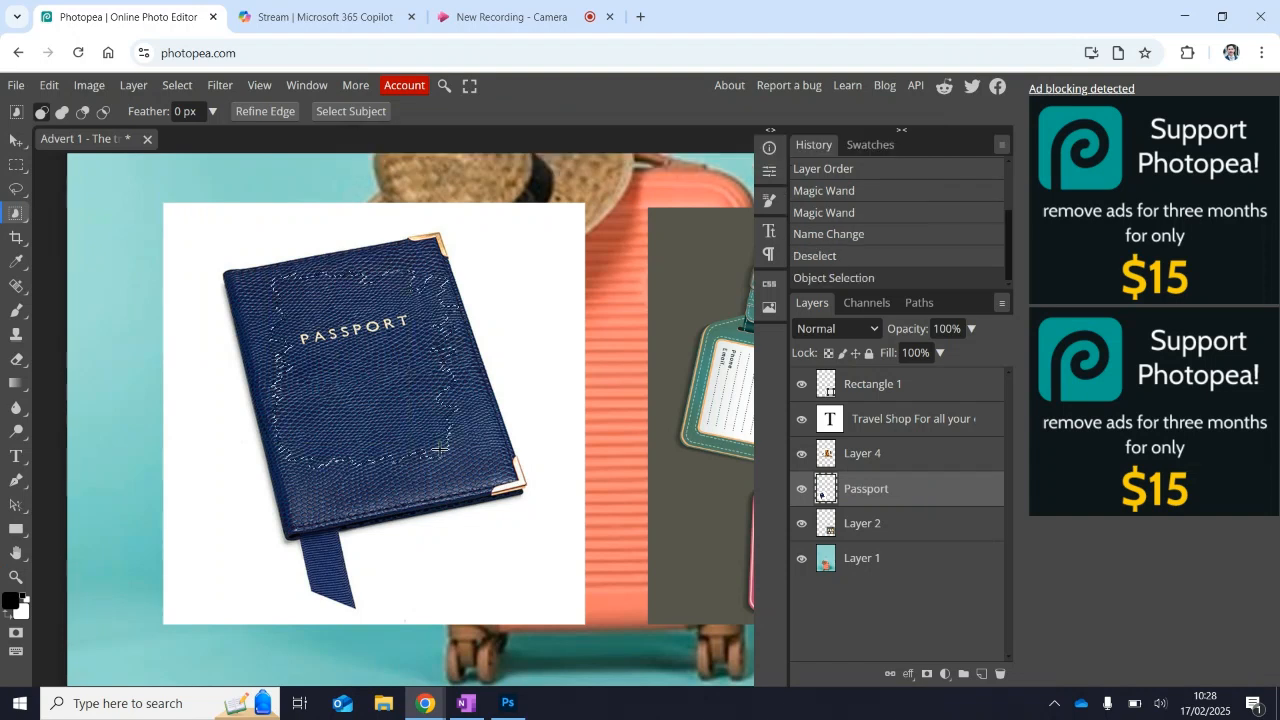
left_click_drag(215, 233, 531, 609)
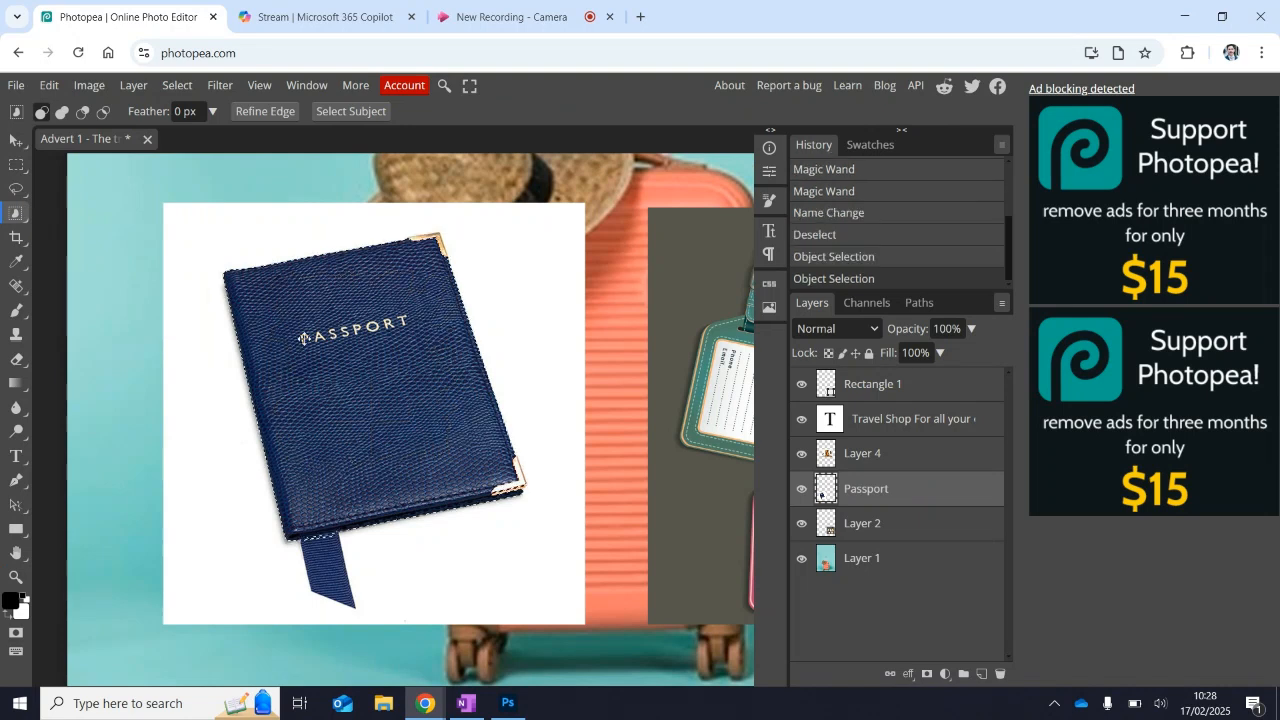
right_click(22, 215)
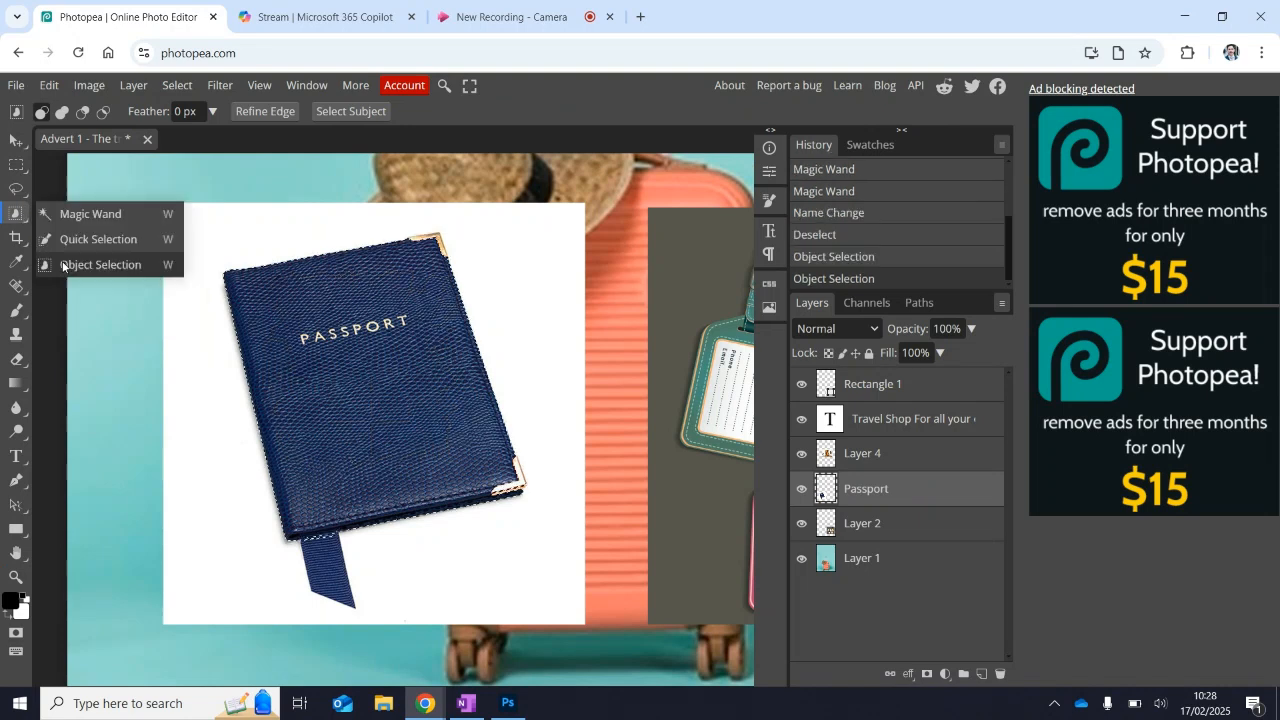
left_click(62, 265)
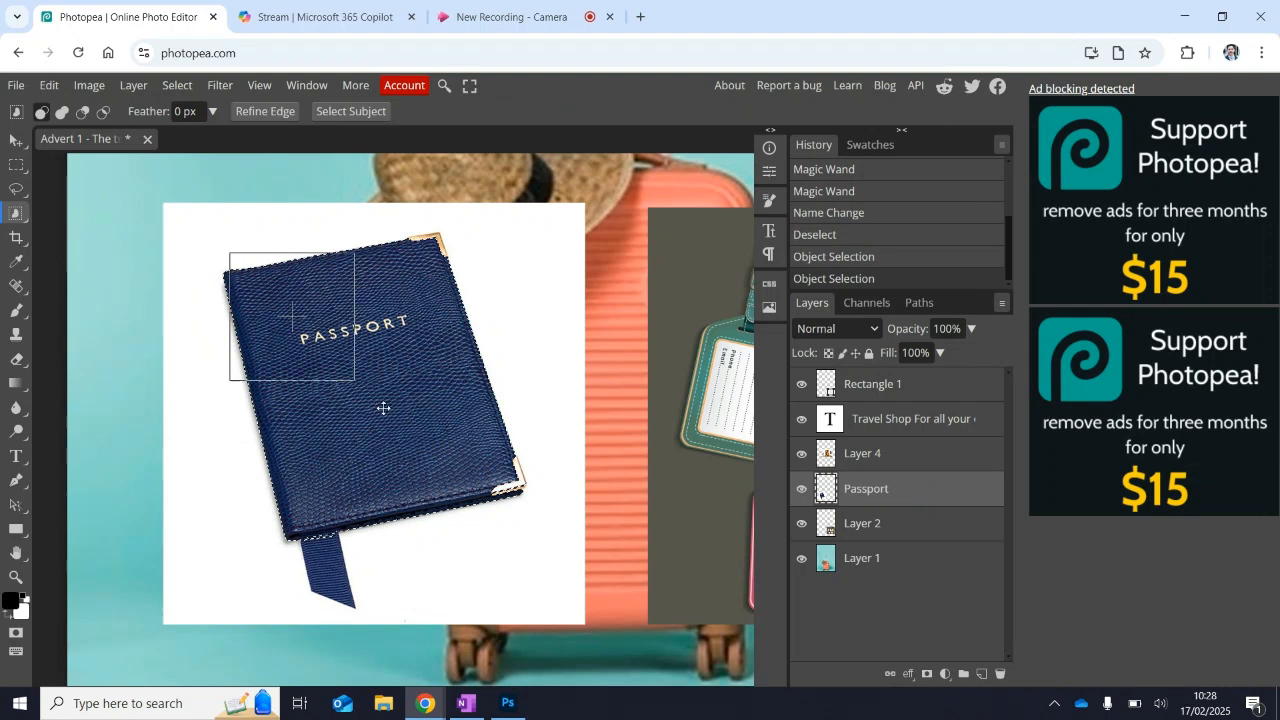
left_click_drag(383, 408, 515, 586)
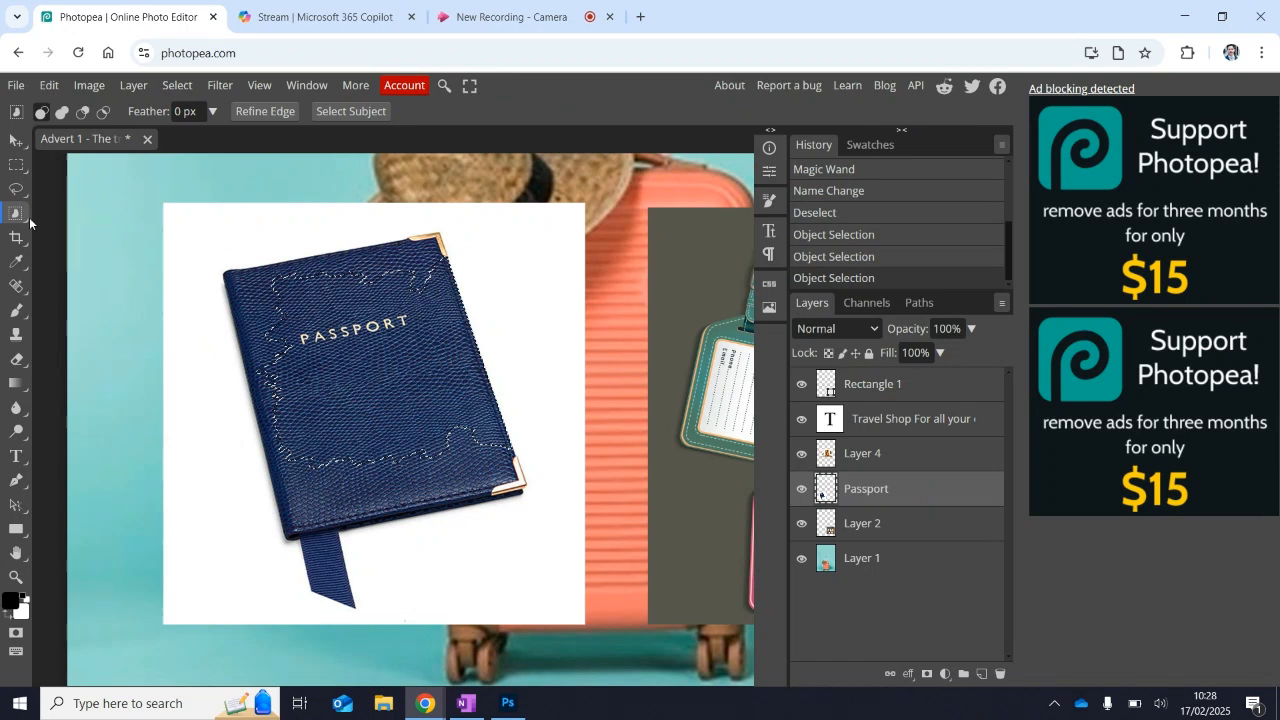
key("ctrl+d")
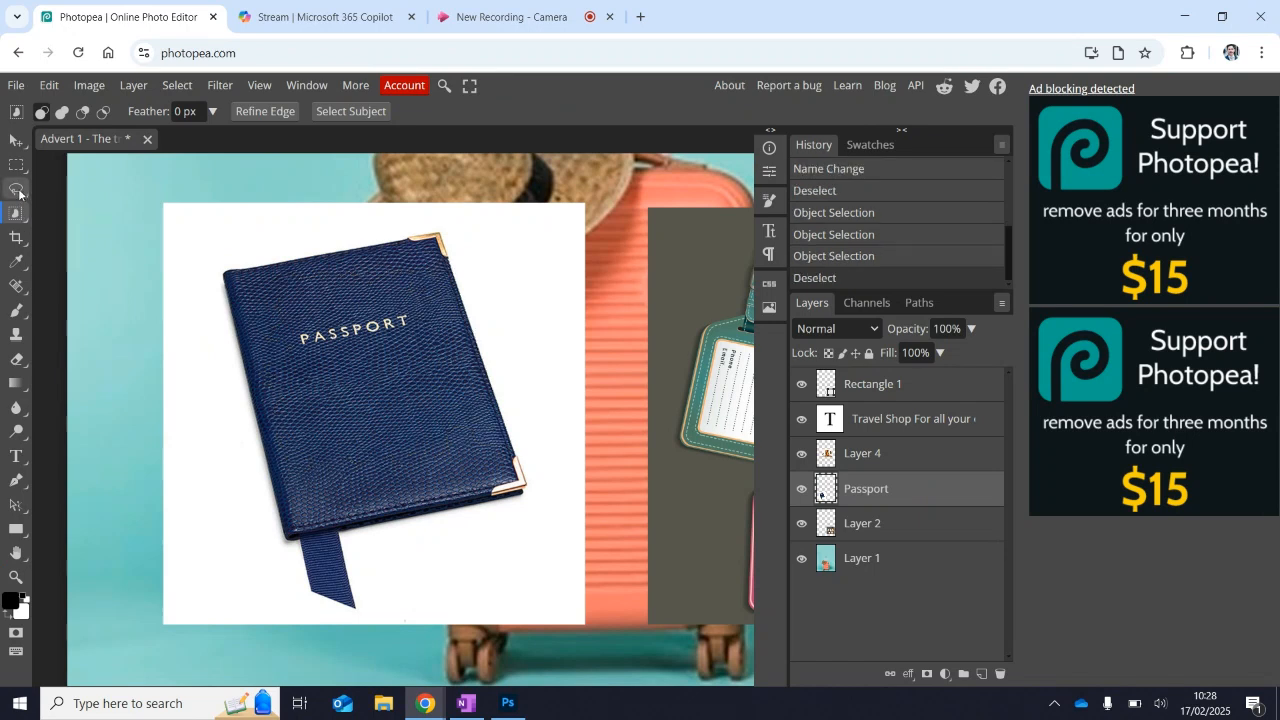
Trace around the passport cover and its ribbon with the Magnetic Lasso Select tool to select the passport.
left_click(18, 192)
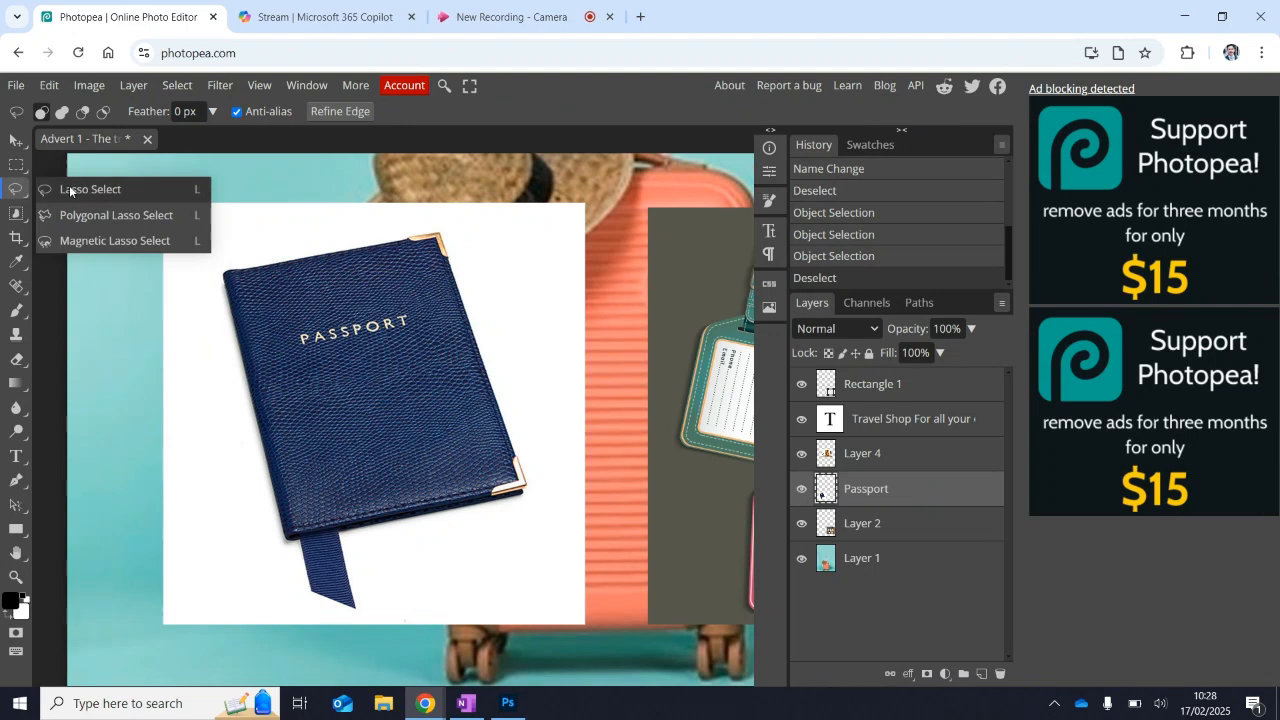
left_click(105, 241)
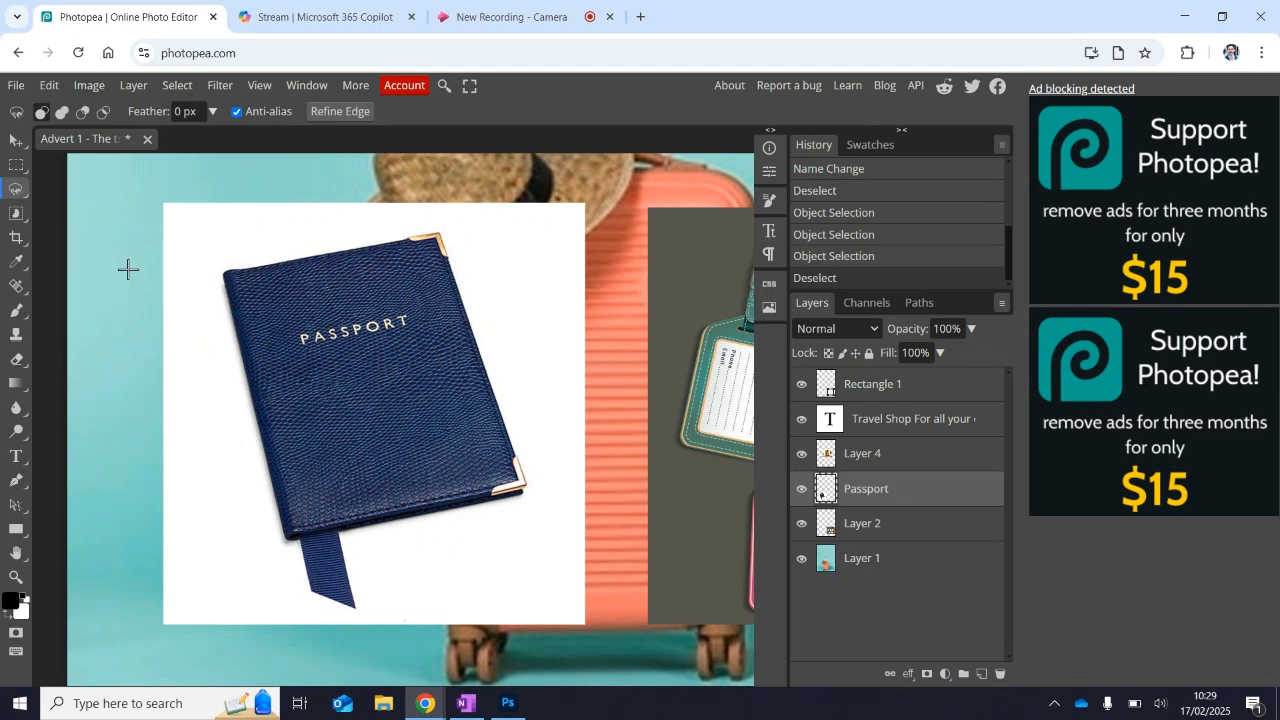
left_click(247, 265)
left_click(305, 257)
left_click(363, 246)
left_click(401, 239)
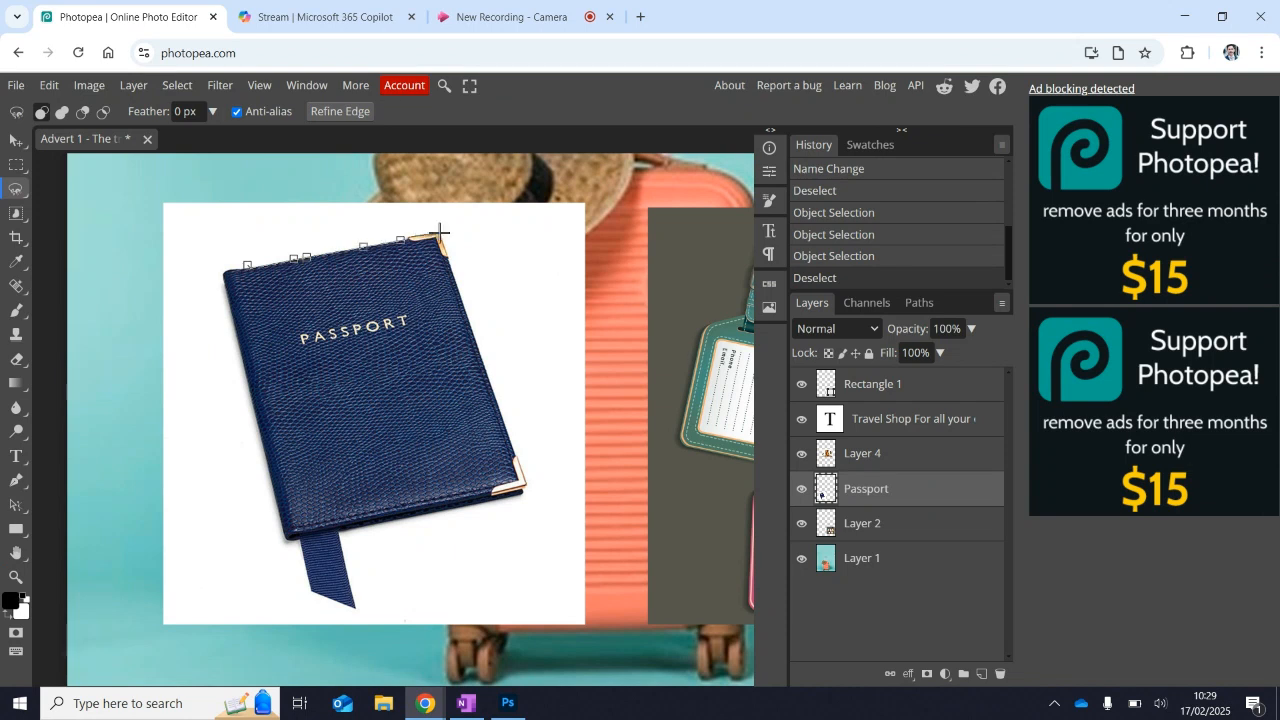
left_click(439, 232)
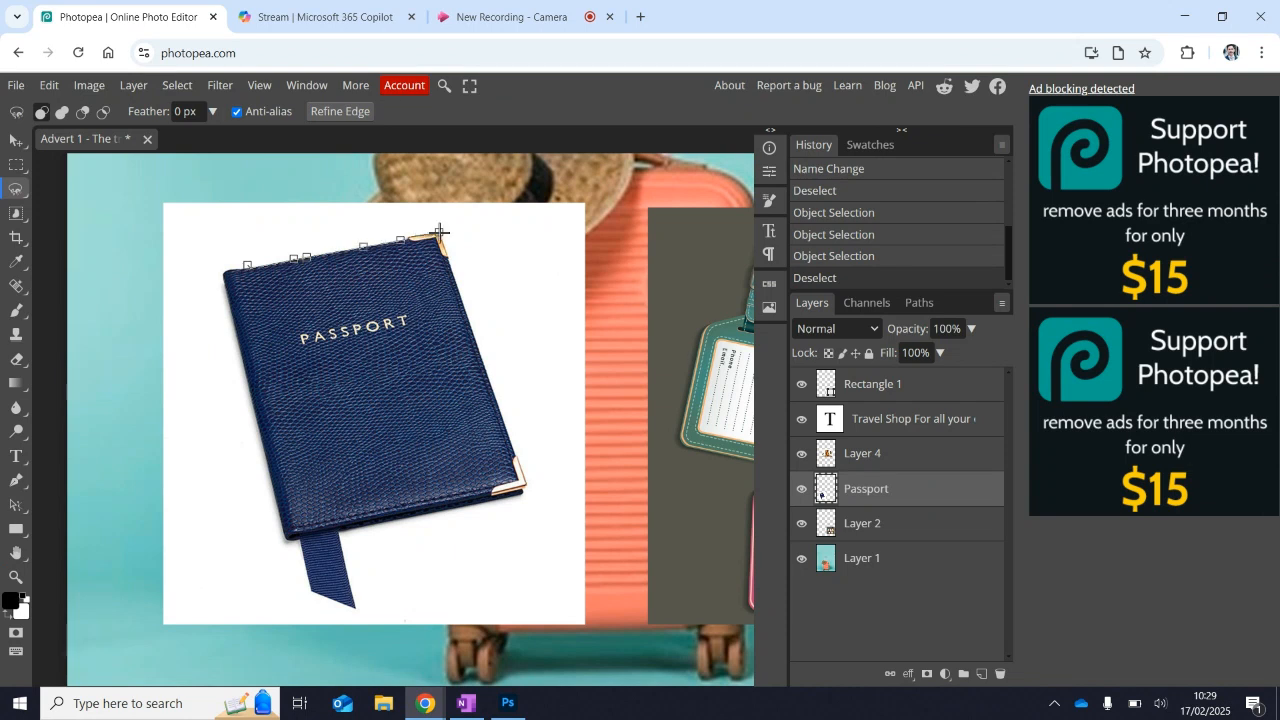
left_click(458, 290)
left_click(524, 484)
left_click(522, 498)
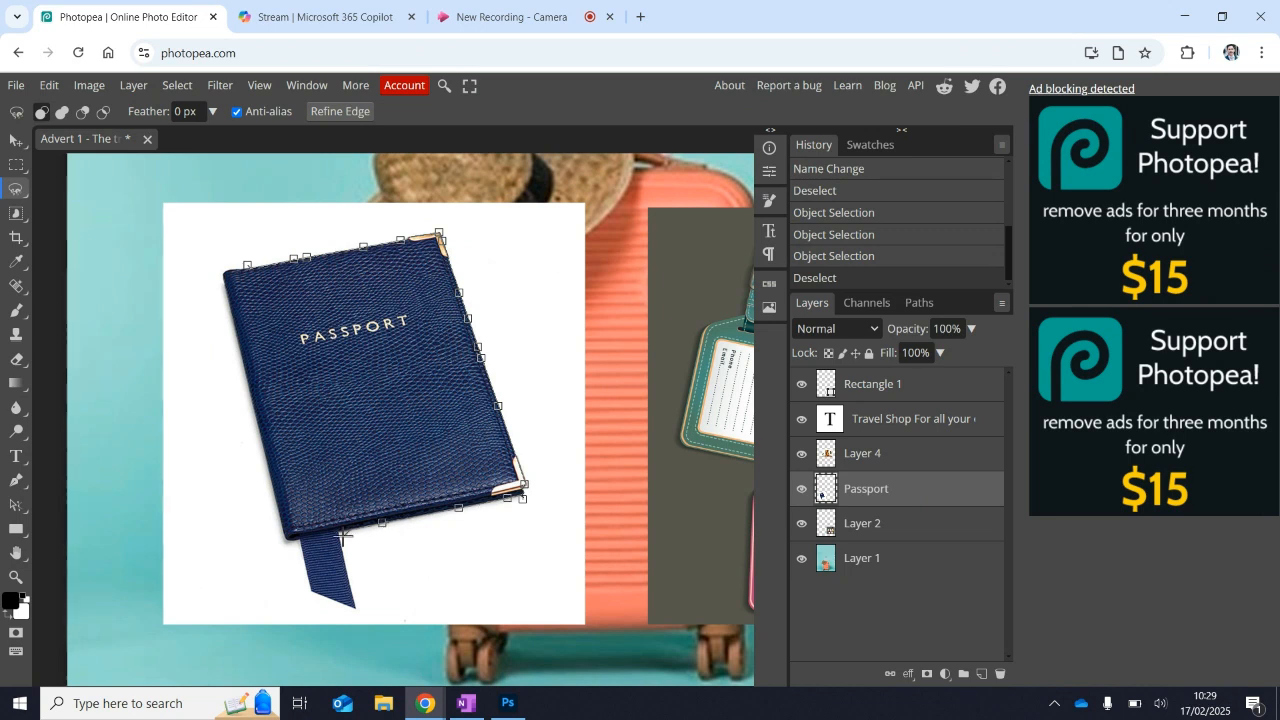
left_click(354, 609)
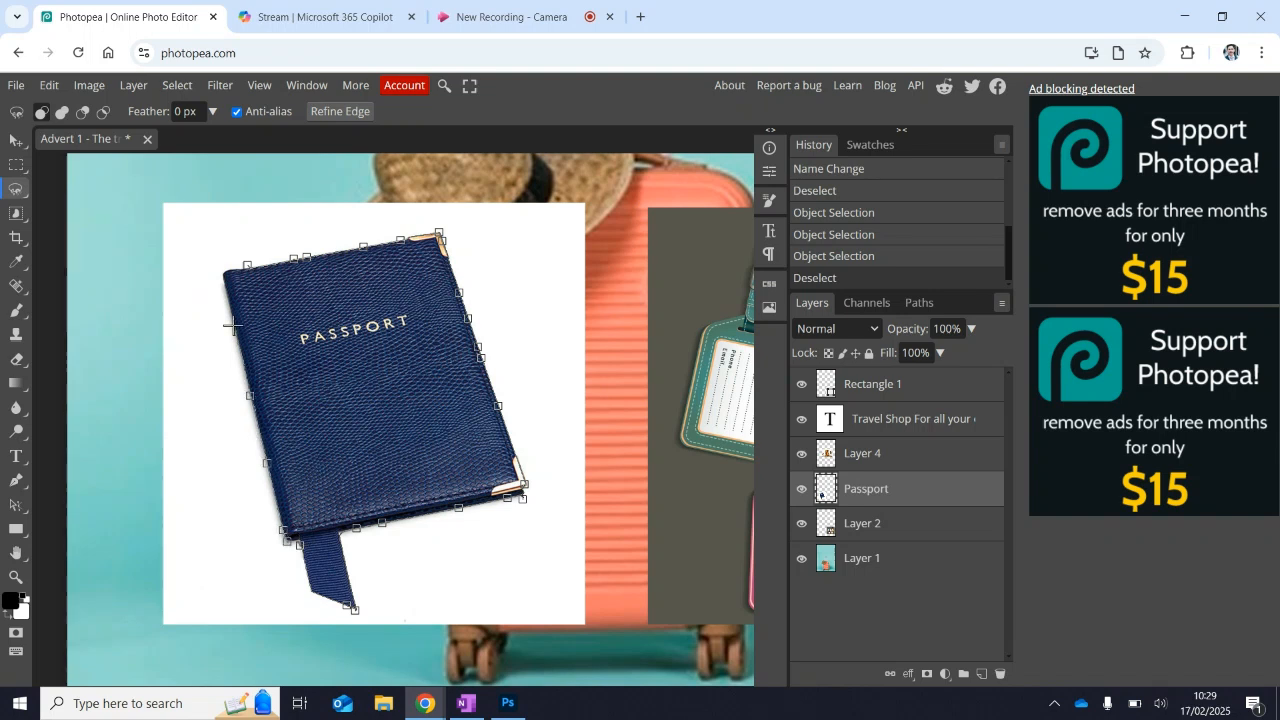
left_click(225, 271)
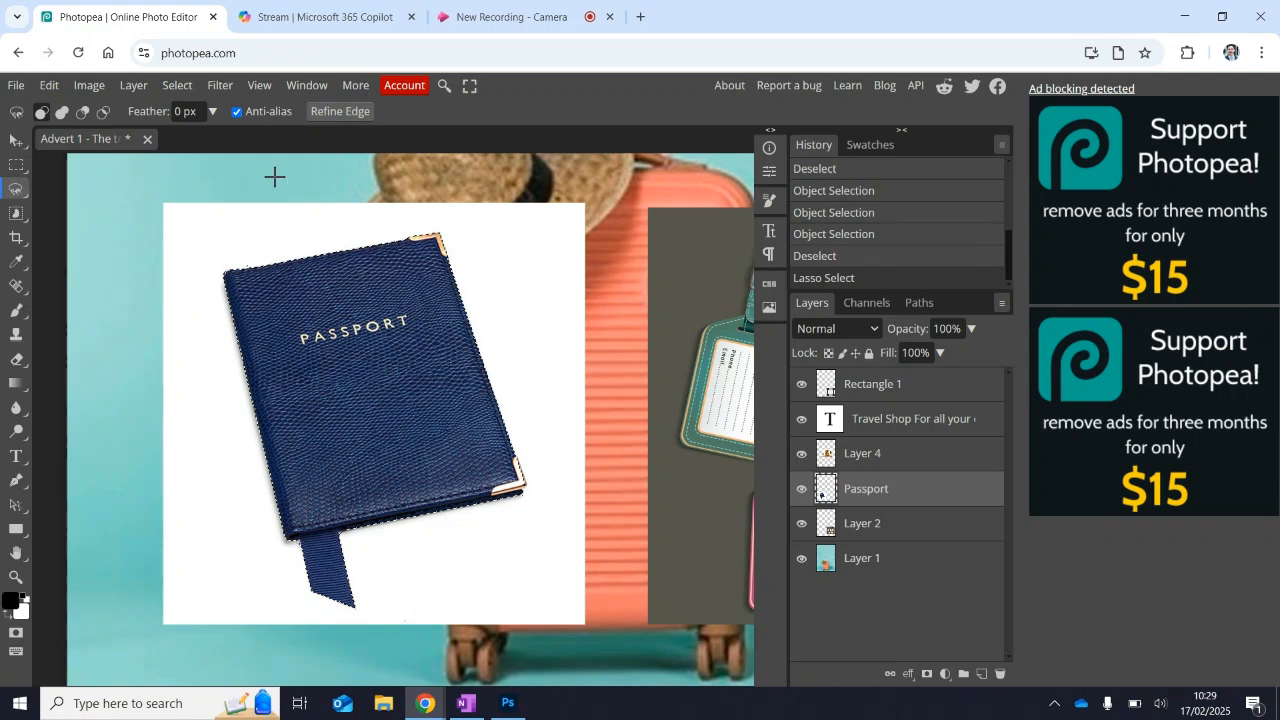
Invert the lasso selection, delete the white background around the passport and undo the deletion.
left_click(177, 85)
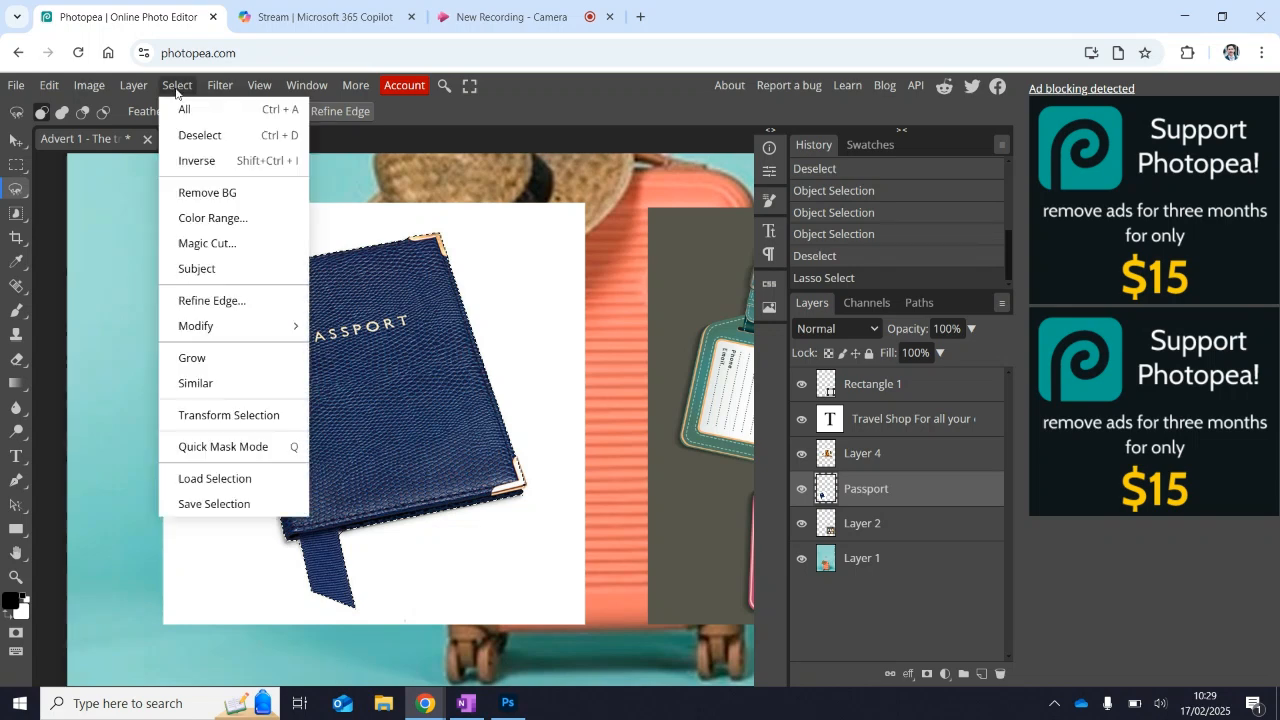
left_click(196, 161)
key("Delete")
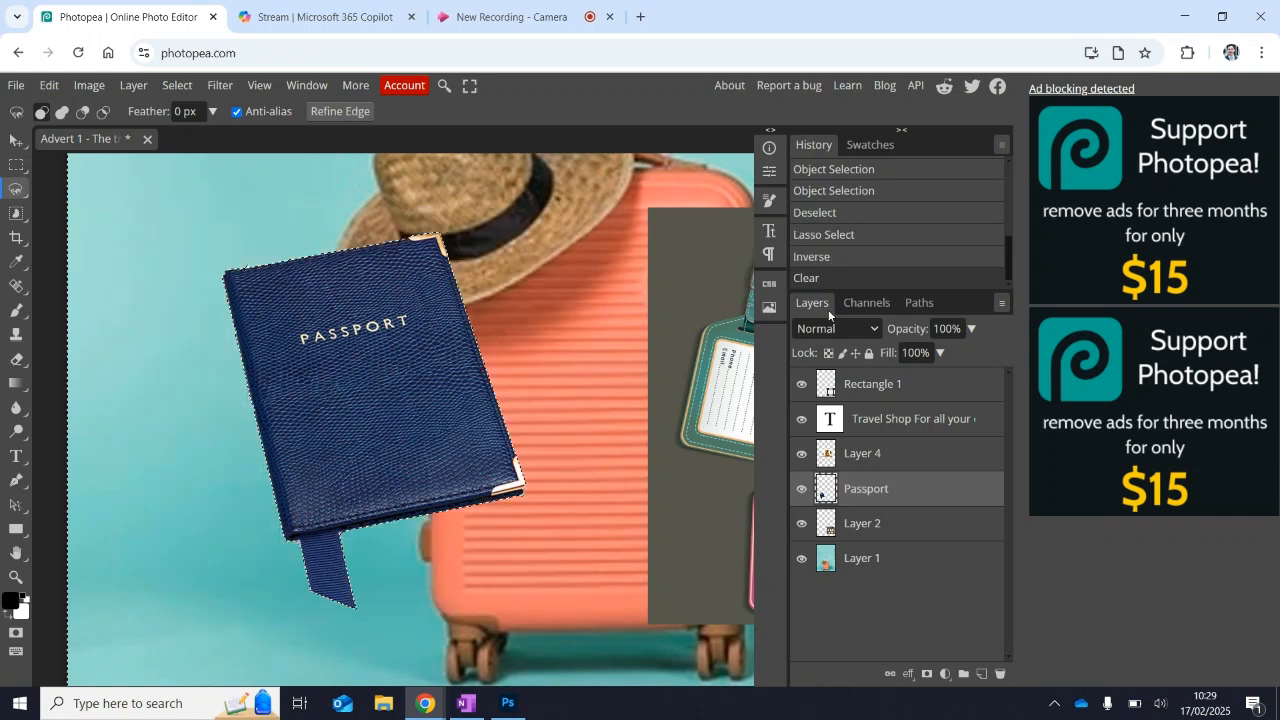
key("ctrl+z")
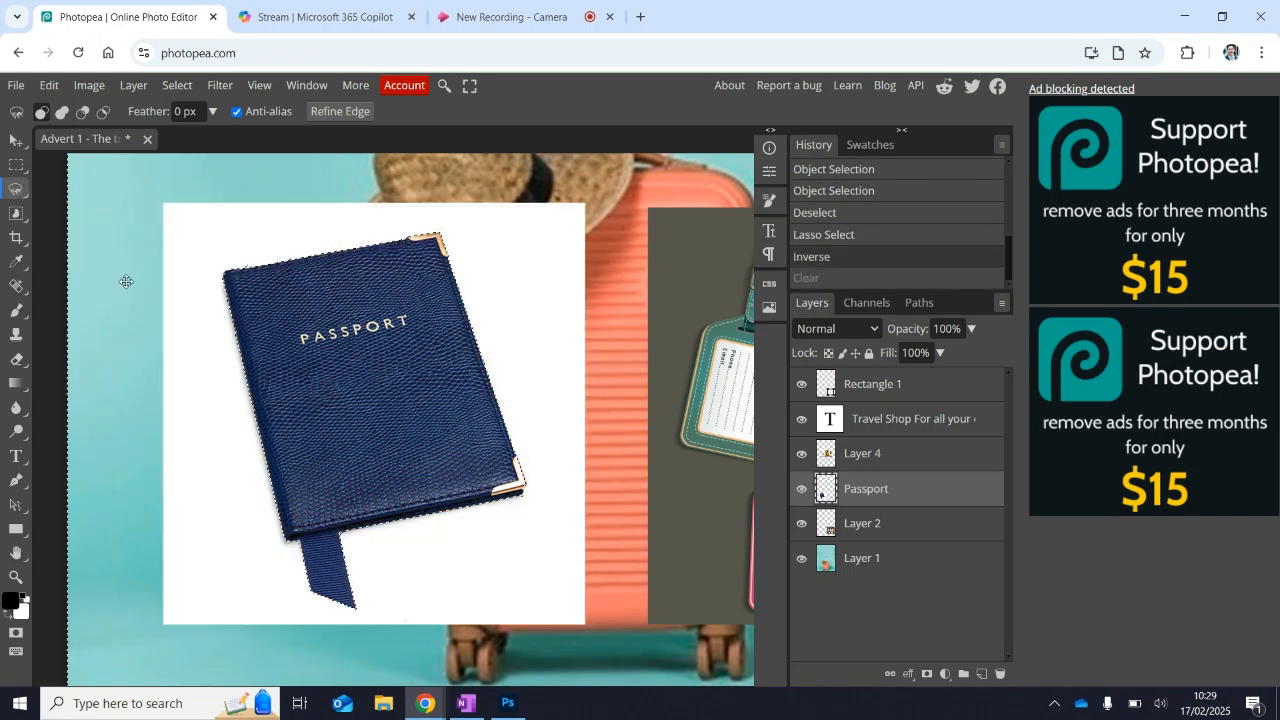
Clear the selection and try to select the passport cover with the Magic Wand, reselecting it with varying tolerance.
left_click(14, 214)
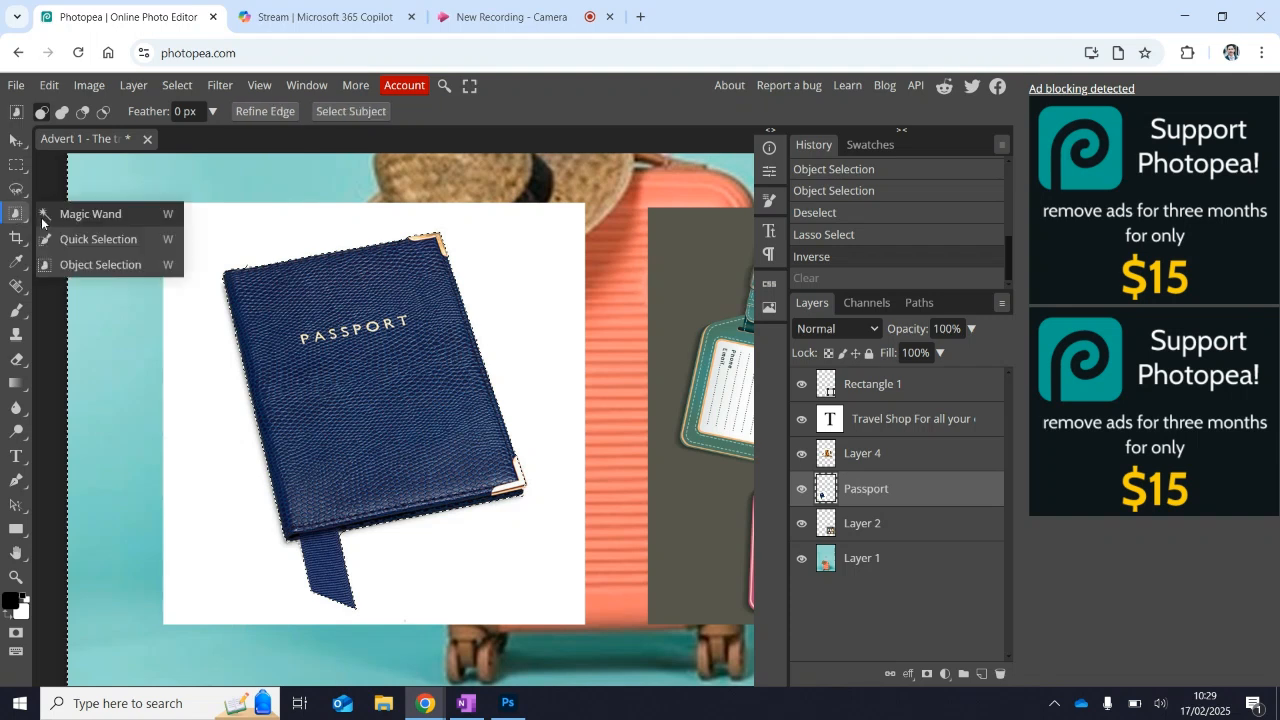
left_click(42, 215)
key("ctrl+d")
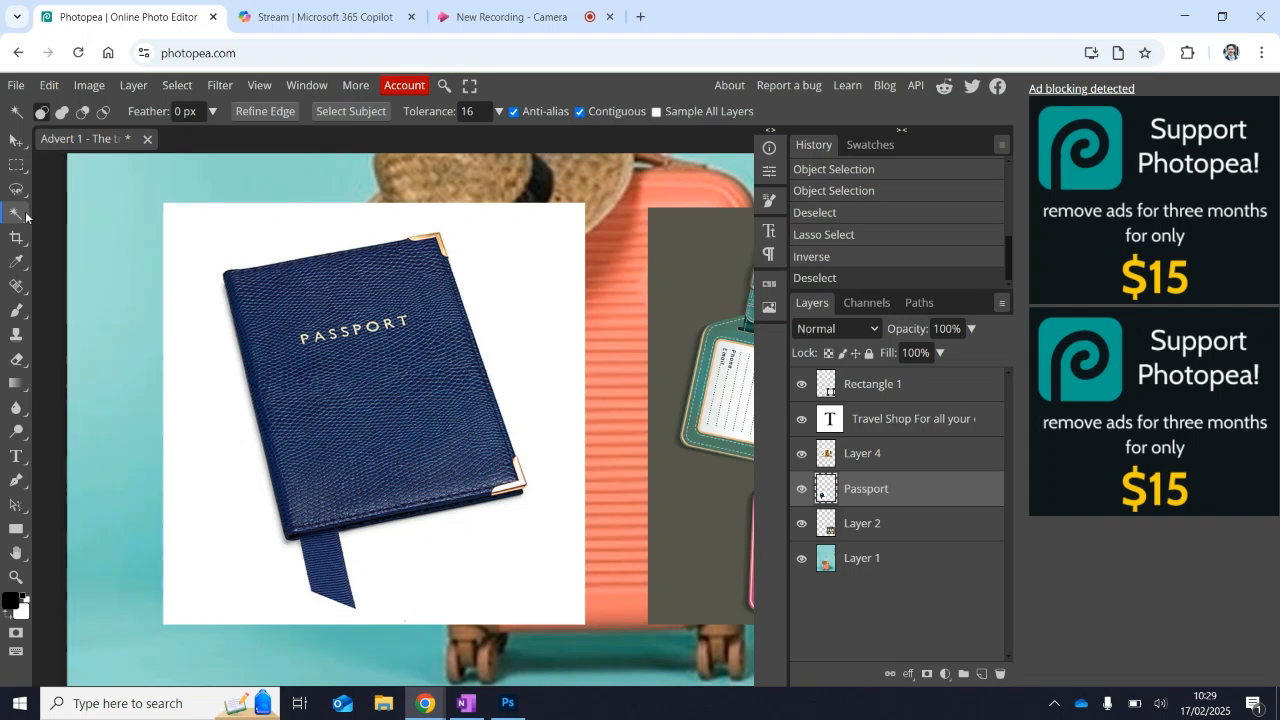
left_click(379, 313)
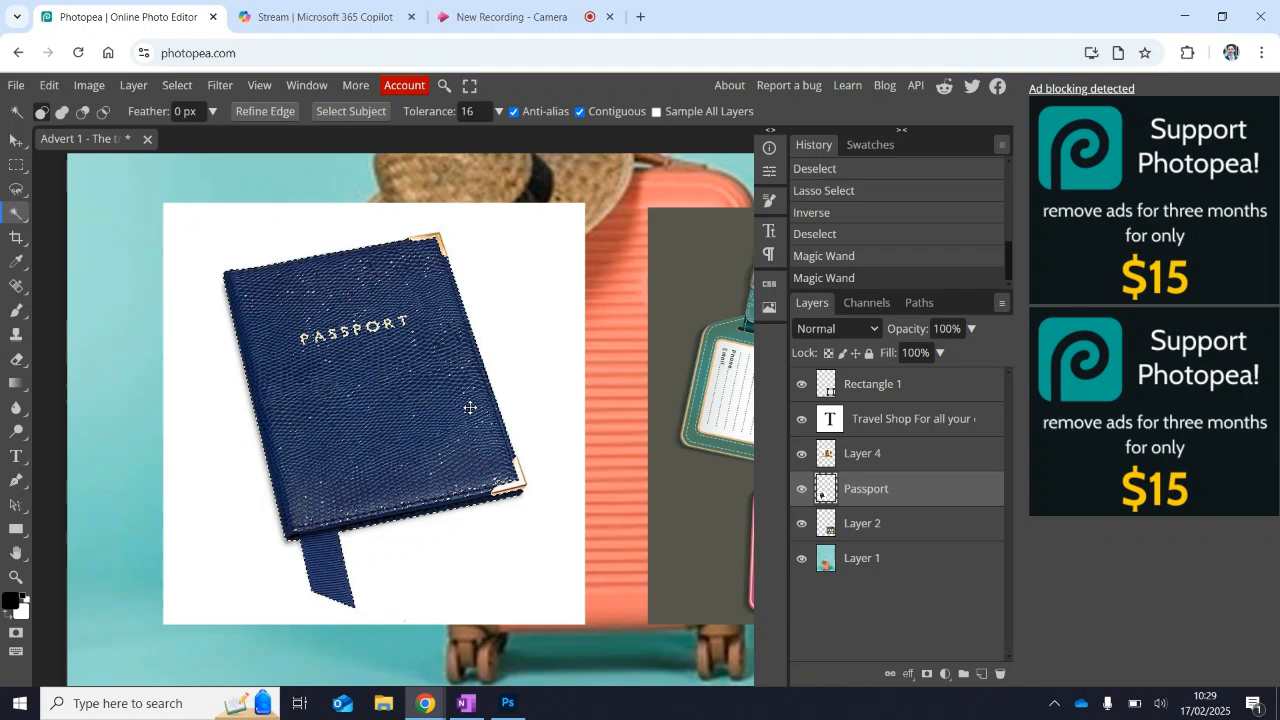
key("ctrl+d")
left_click(416, 419)
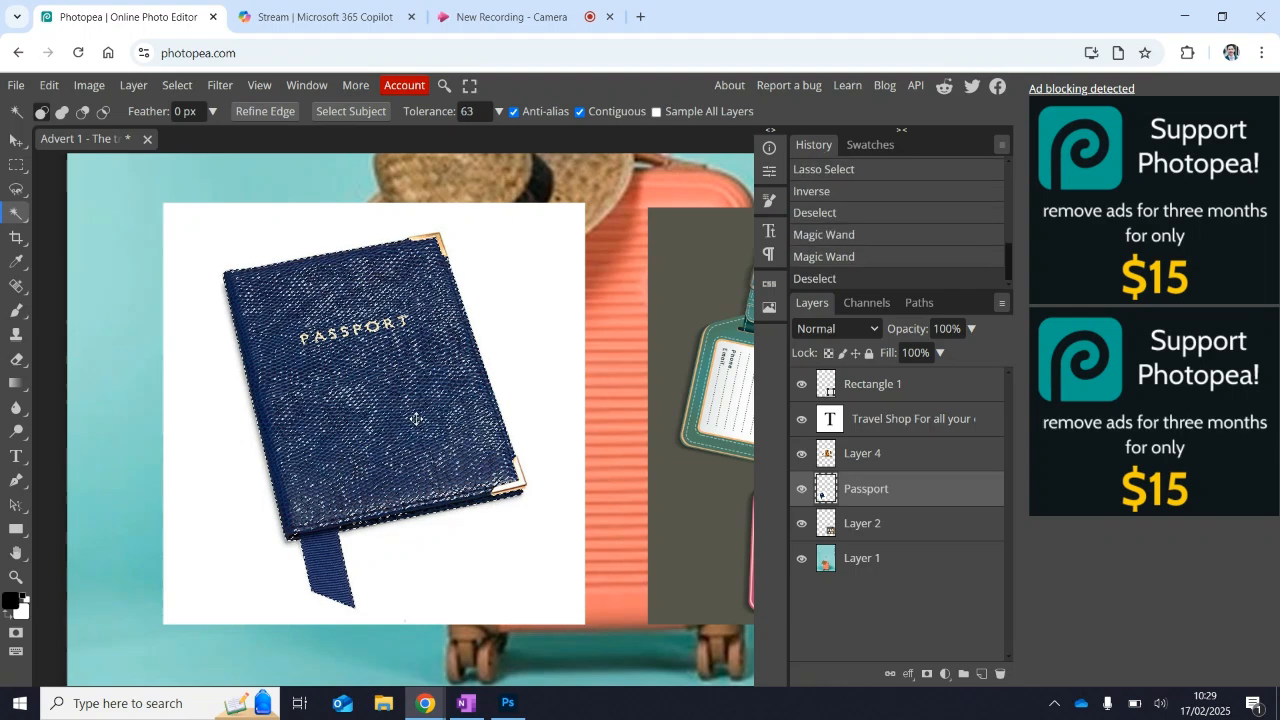
mouse_move(416, 419)
left_mouse_down()
mouse_move(304, 322)
mouse_move(419, 429)
left_mouse_up()
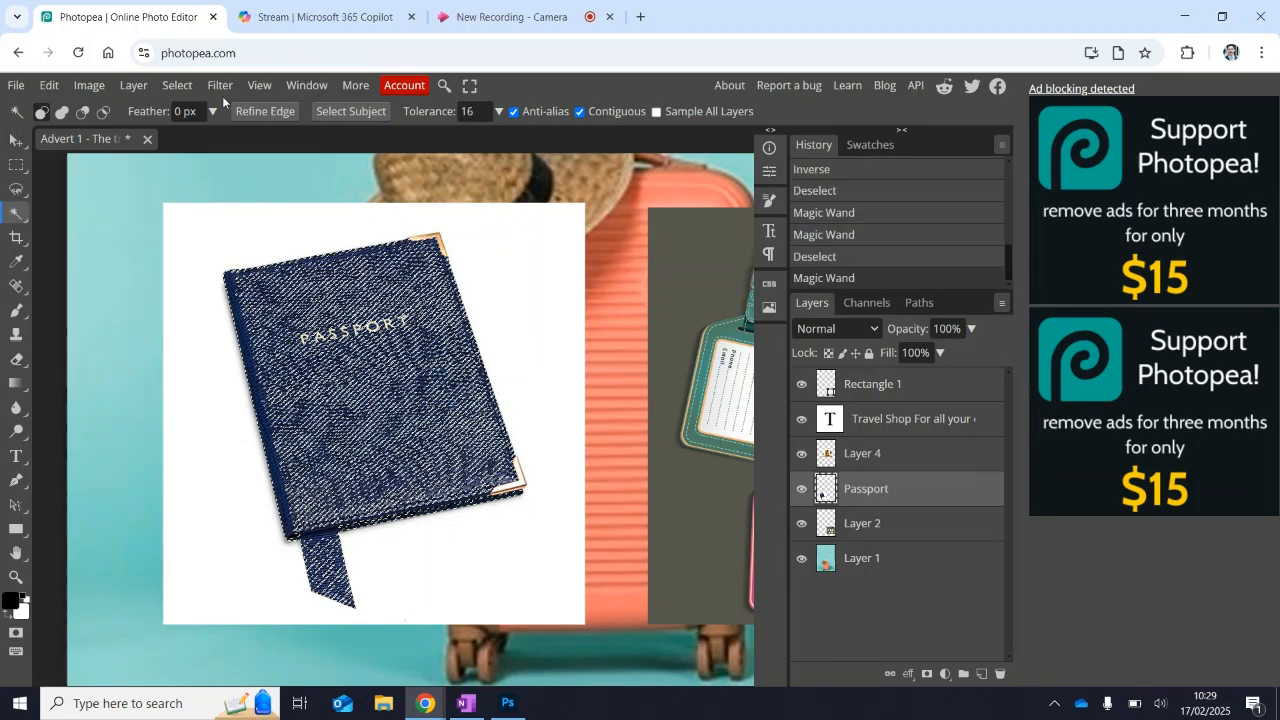
Invert the Magic Wand selection, delete the area outside it on the Passport layer and undo the deletion.
left_click(178, 86)
left_click(199, 157)
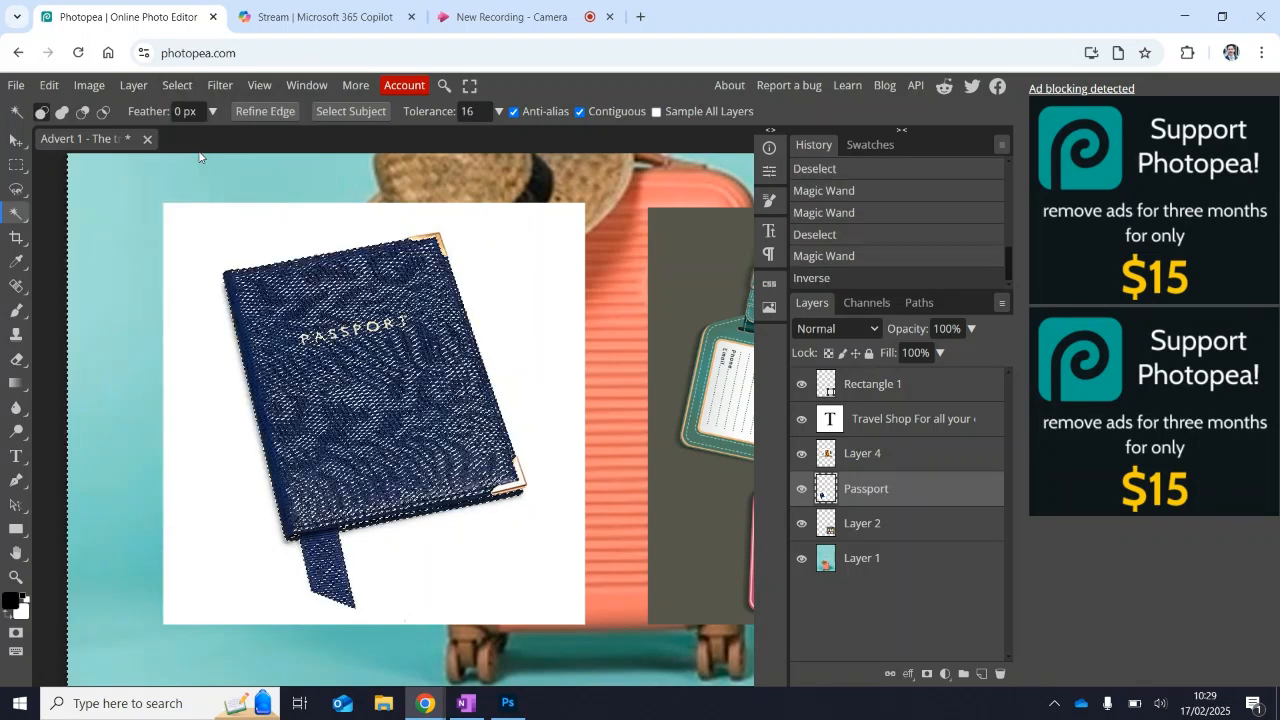
key("Delete")
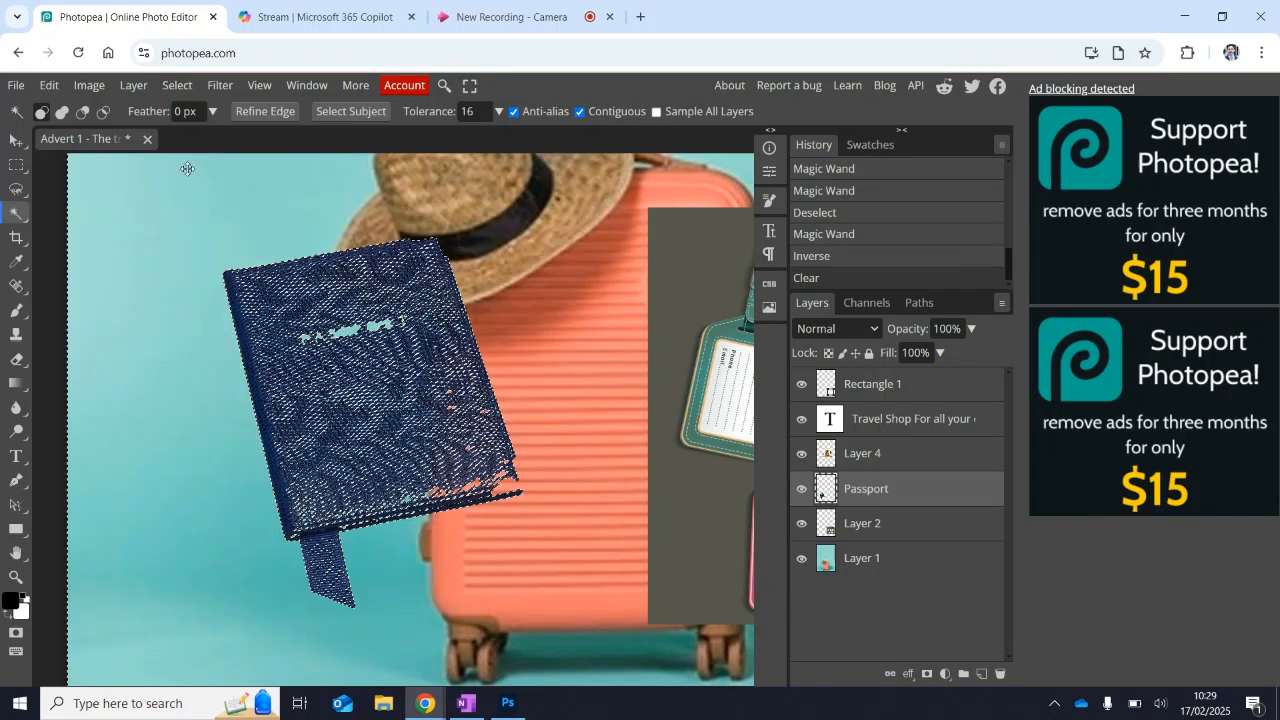
key("ctrl+z")
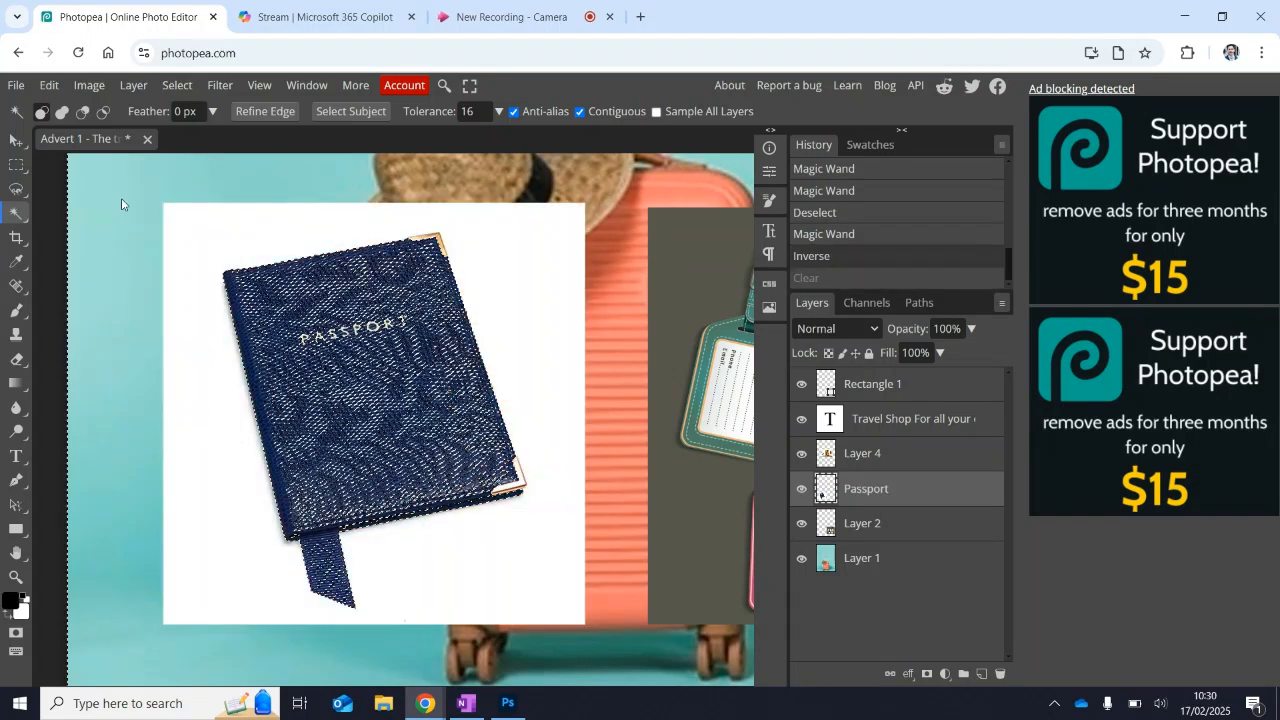
Choose the Quick Selection tool and clear the Magic Wand selection.
right_click(26, 214)
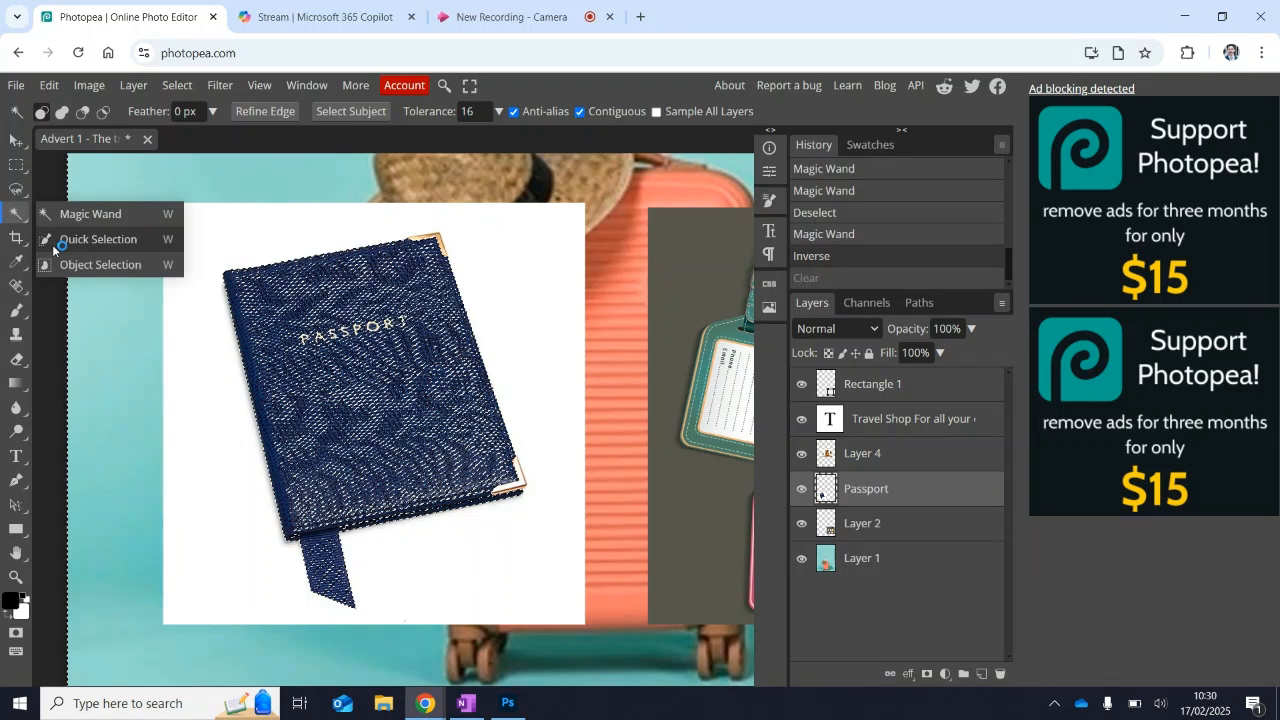
right_click(26, 194)
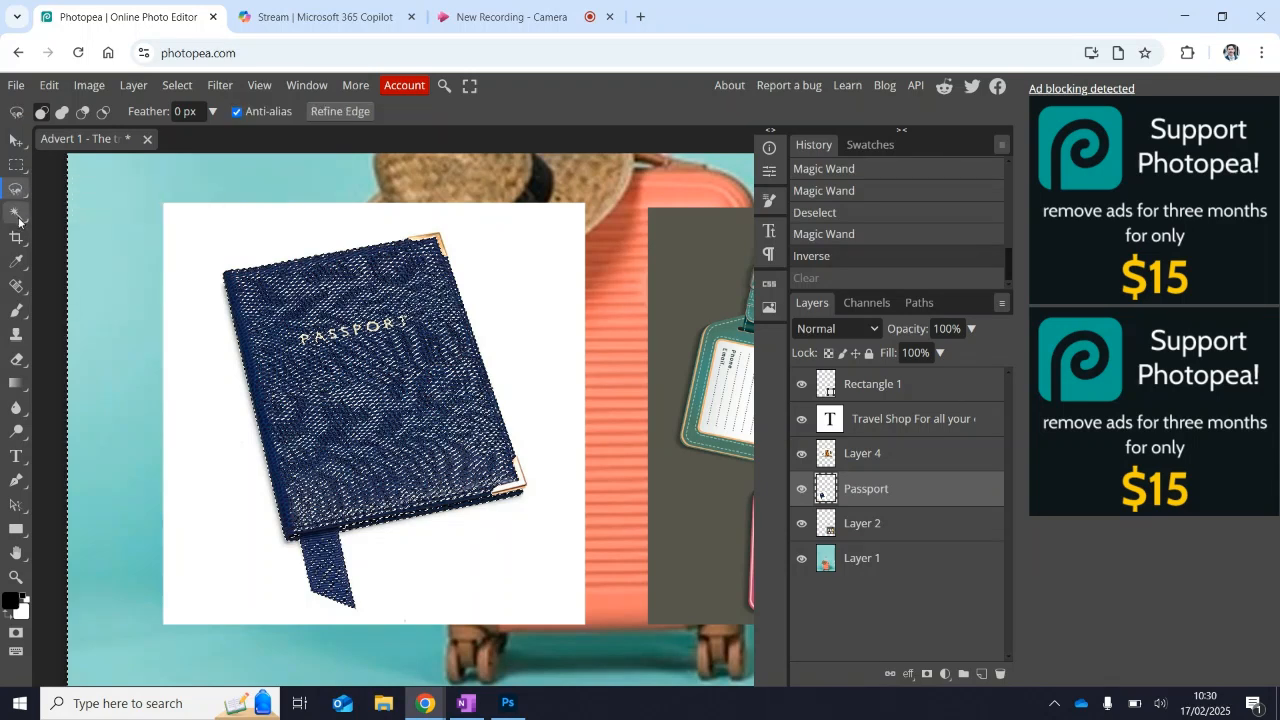
right_click(18, 219)
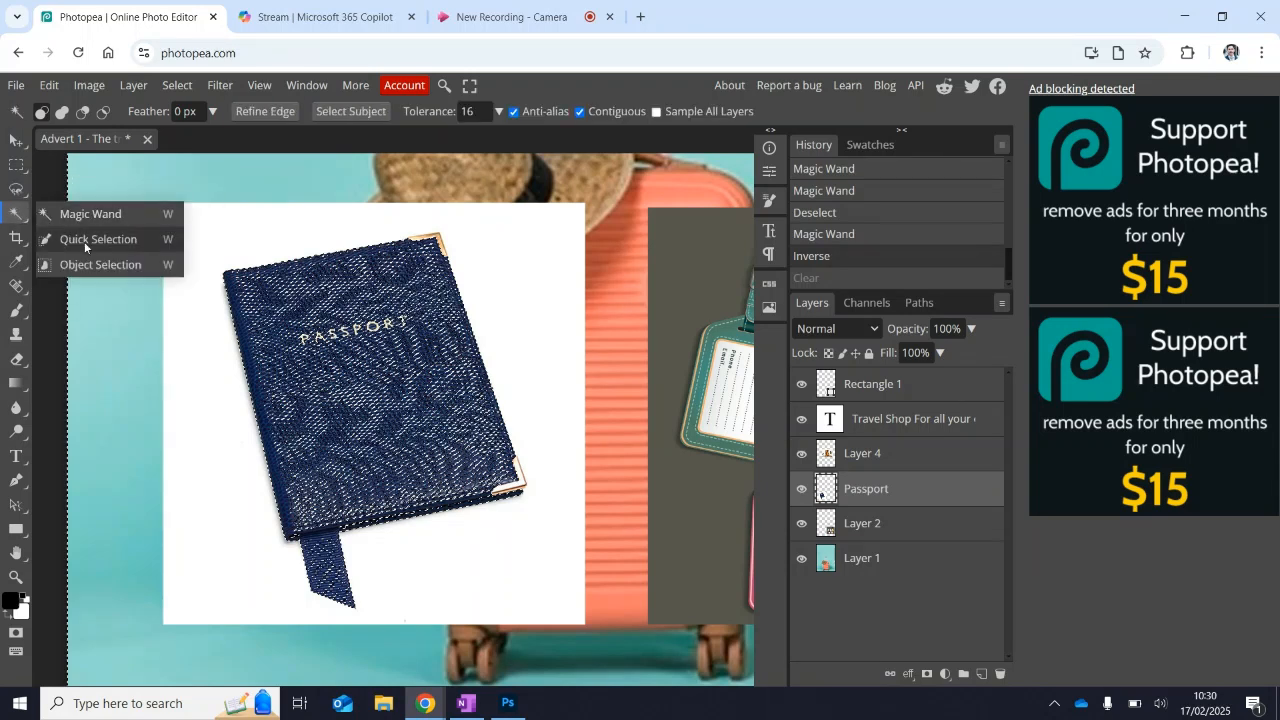
left_click(84, 241)
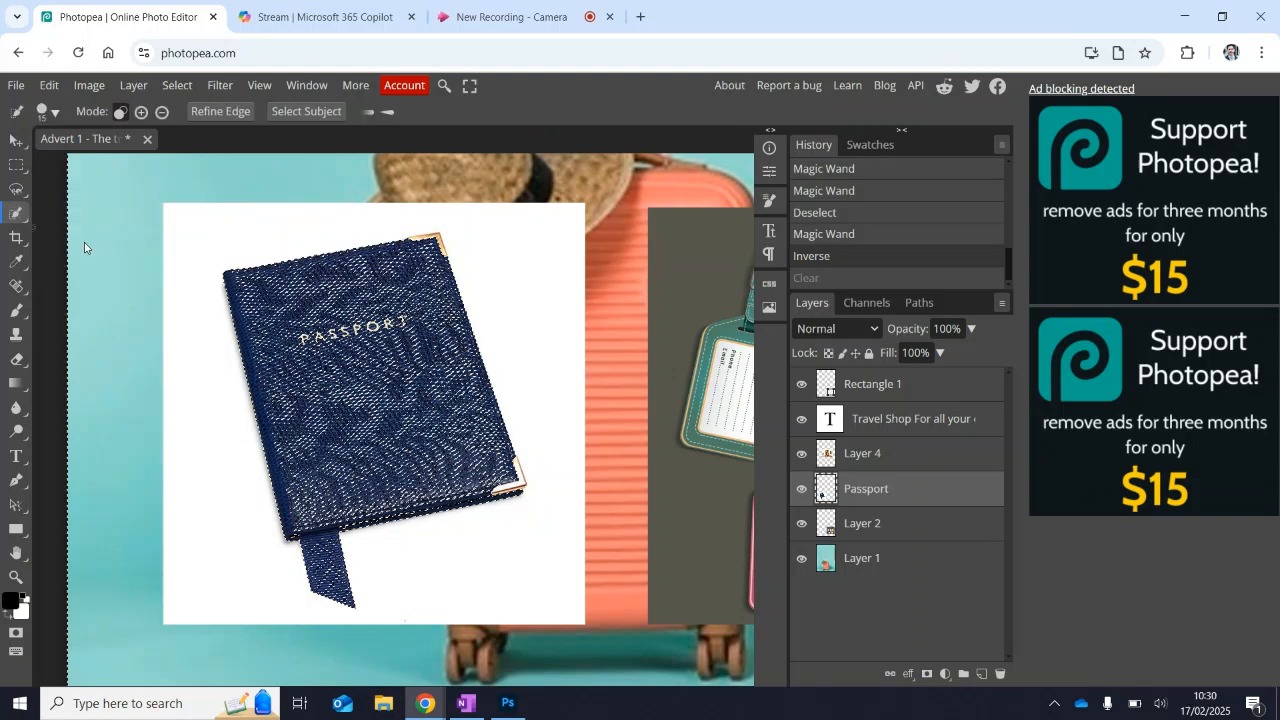
key("ctrl+d")
Try to select the passport by brushing over the cover and beyond its edges with Quick Selection, and deselect.
left_click_drag(271, 366, 278, 338)
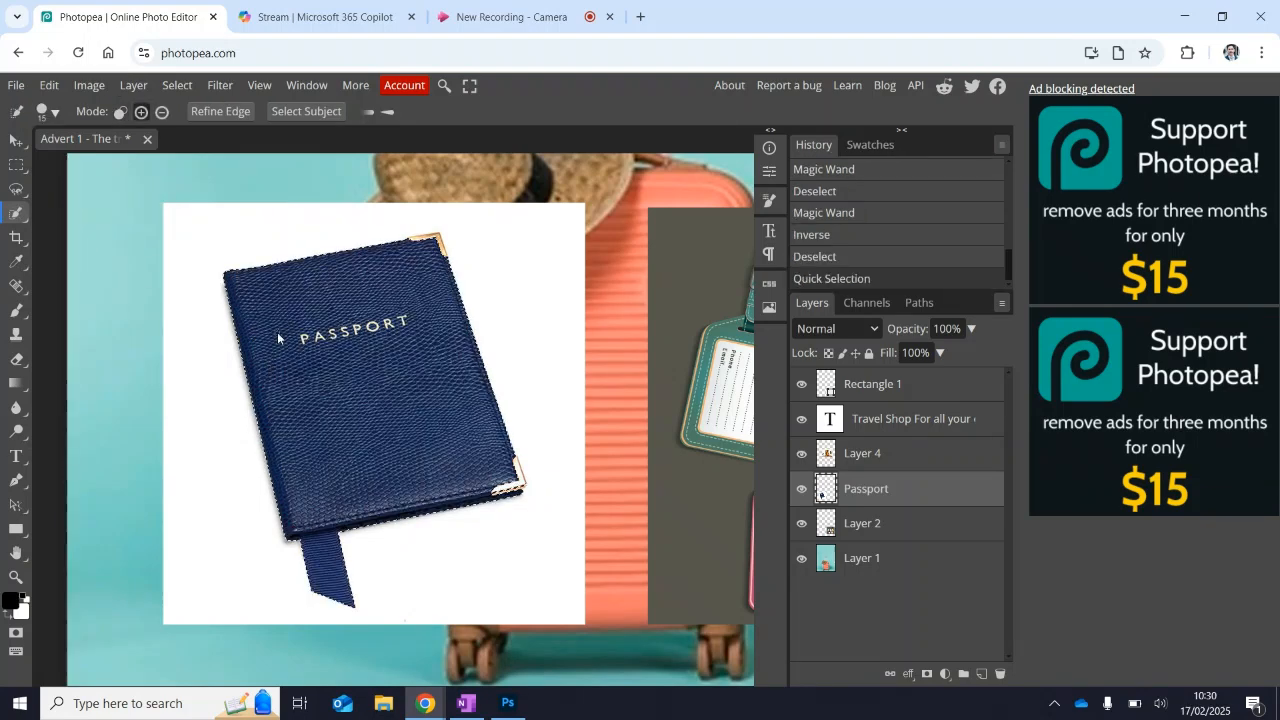
mouse_move(249, 398)
left_mouse_down()
mouse_move(253, 240)
mouse_move(481, 300)
left_mouse_up()
left_click(481, 300)
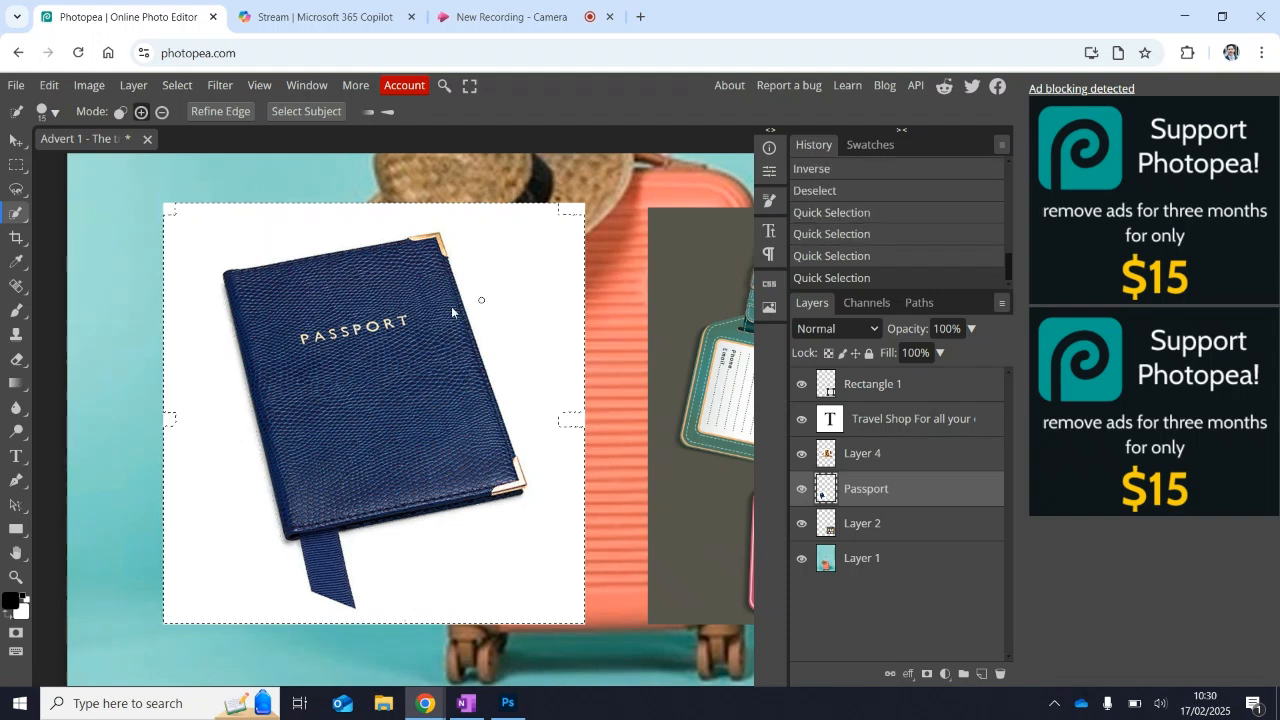
left_click_drag(352, 331, 348, 317)
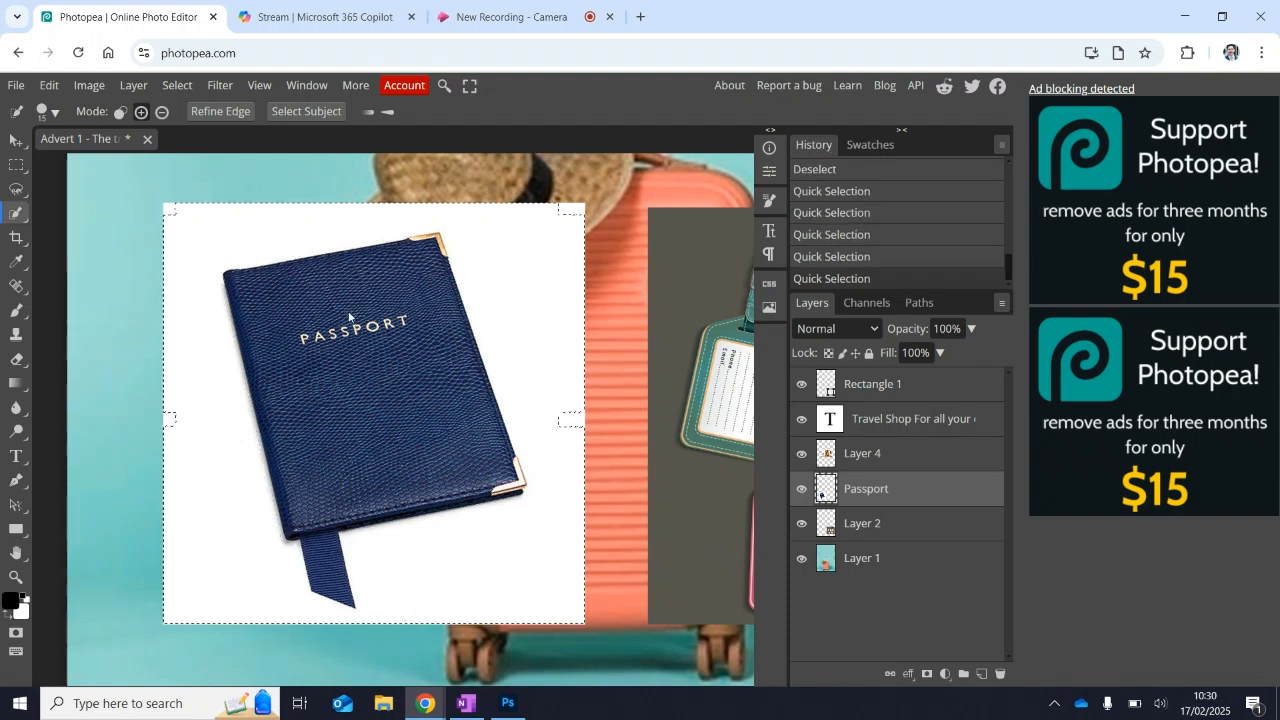
left_click(252, 329)
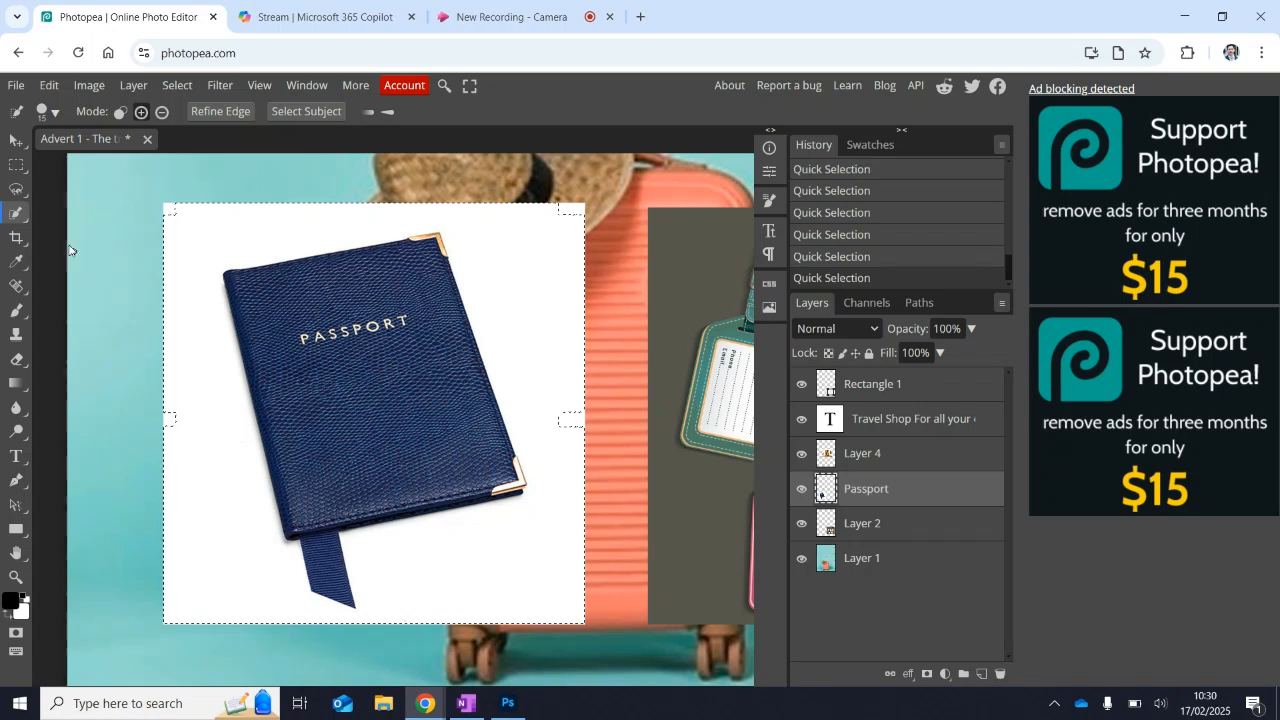
key("ctrl+d")
Select the passport with the Quick Selection tool, invert the selection and delete the white background.
left_click(231, 312)
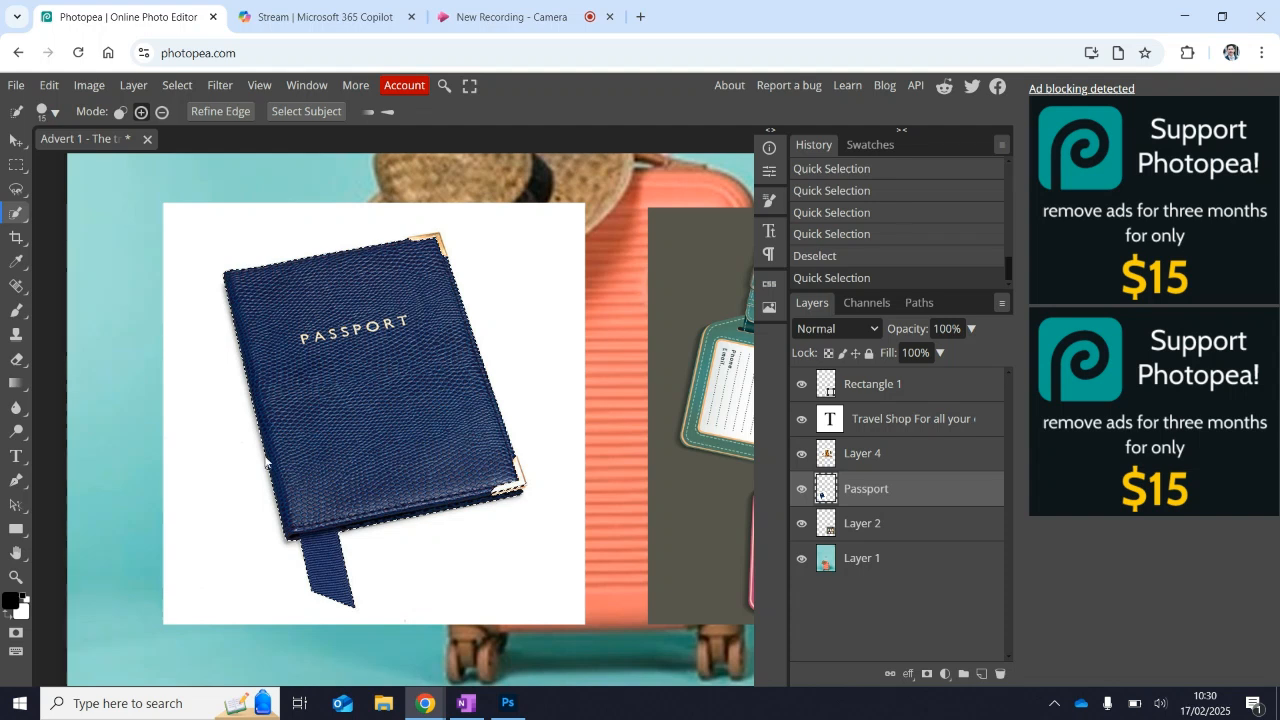
left_click(177, 85)
left_click(214, 162)
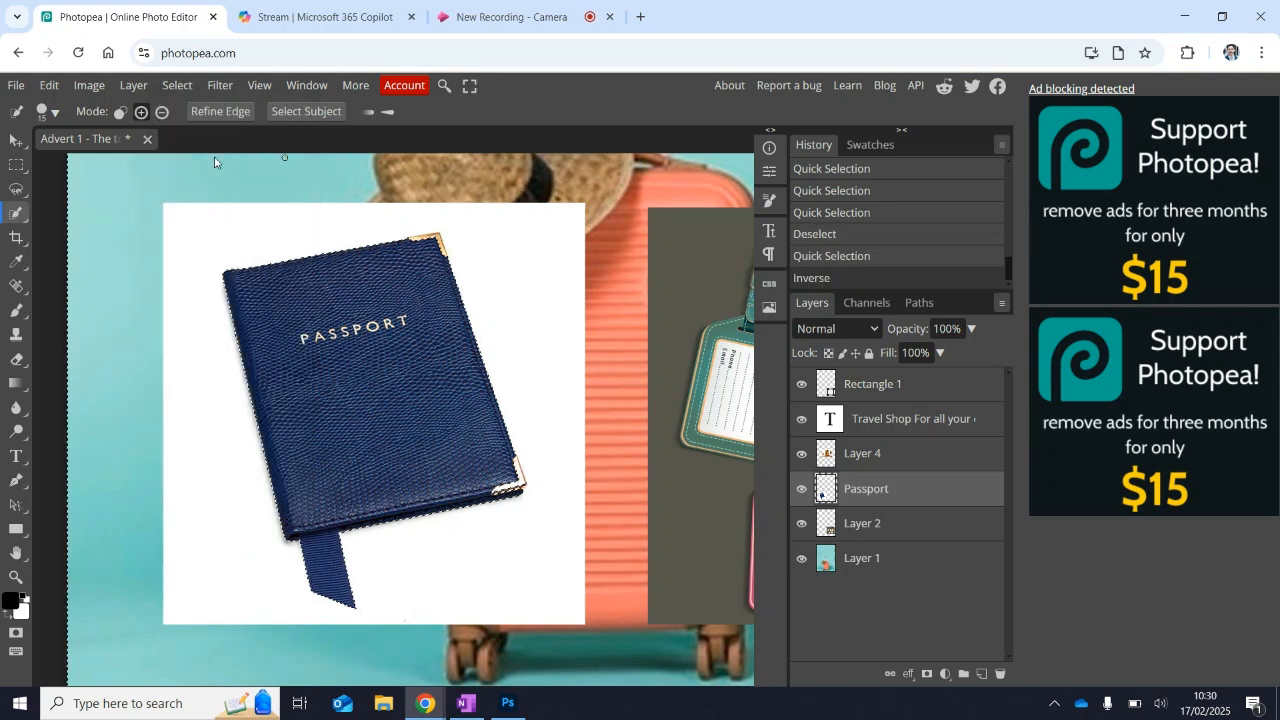
key("Delete")
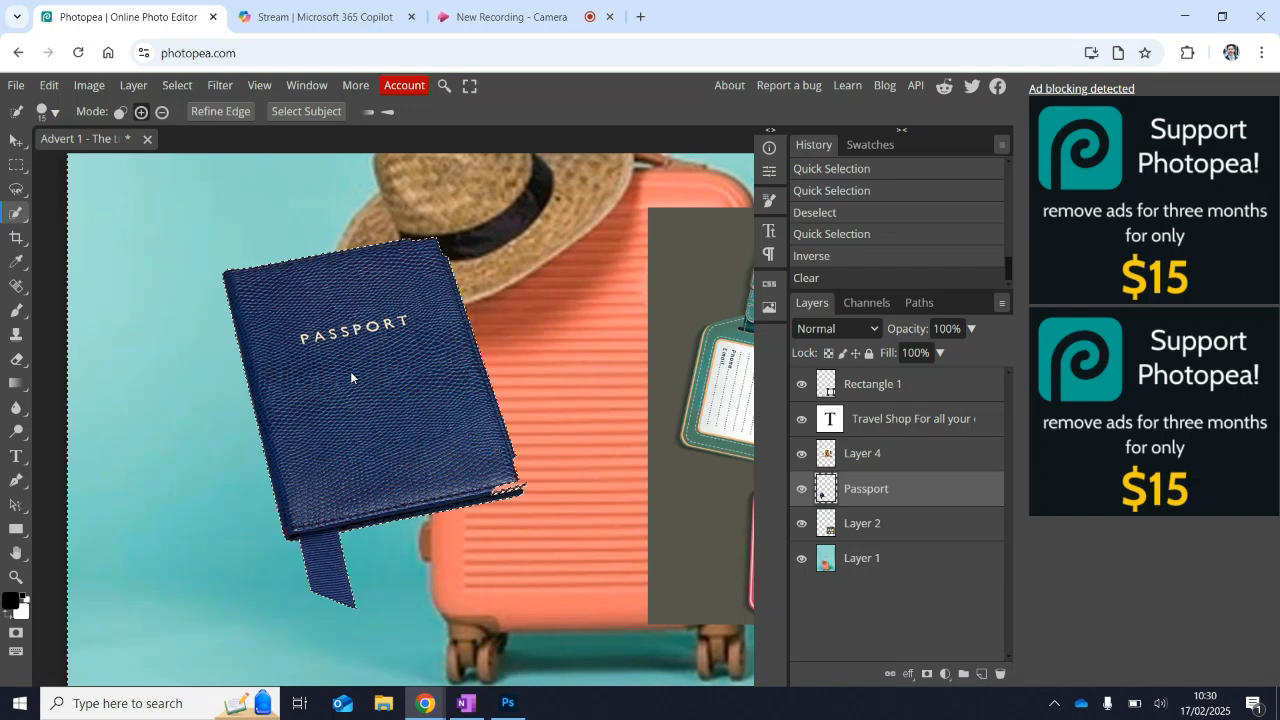
Deselect, enable the Move tool's transform controls, and scale the passport to 100.87% with a rotation of -3.4°.
left_click(14, 141)
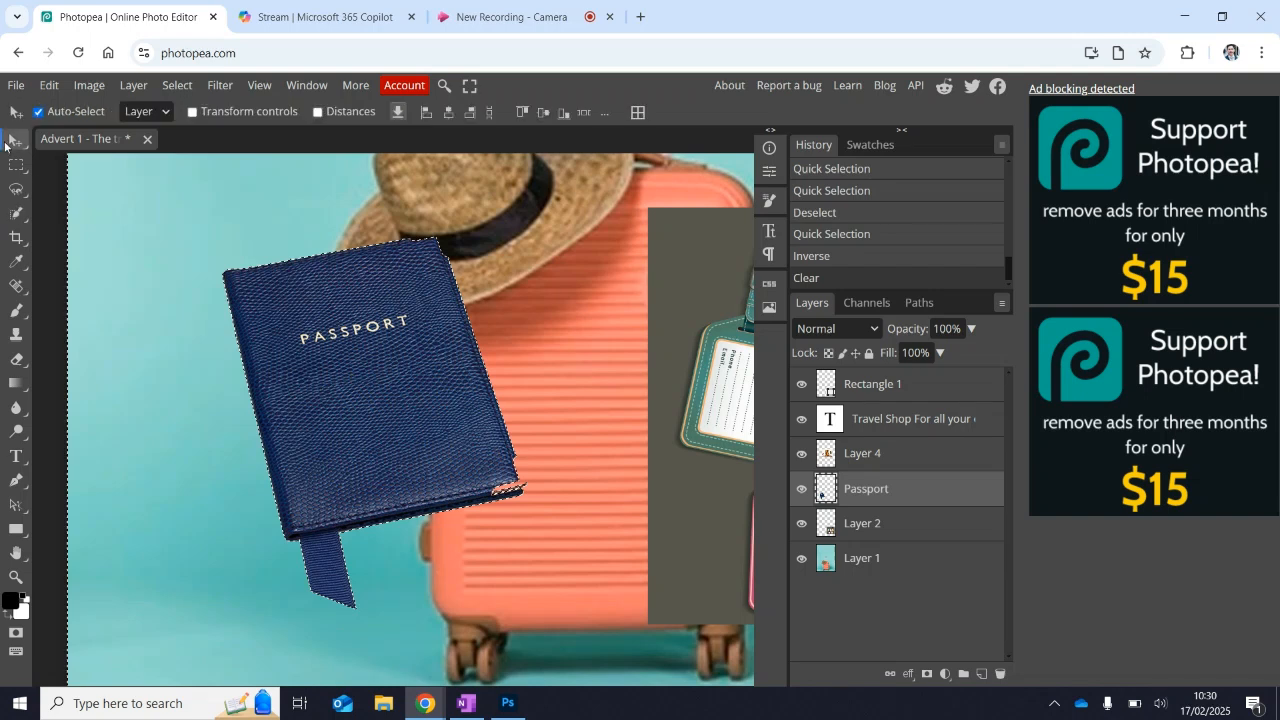
key("ctrl+d")
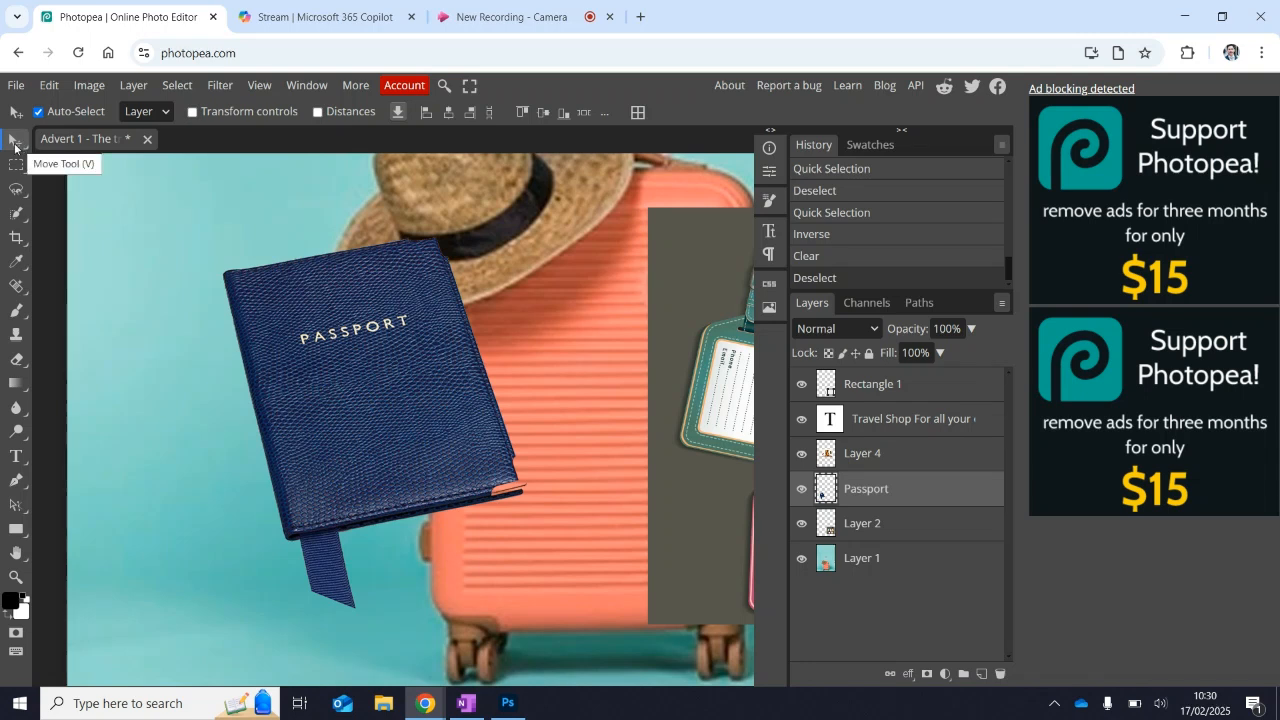
left_click(193, 112)
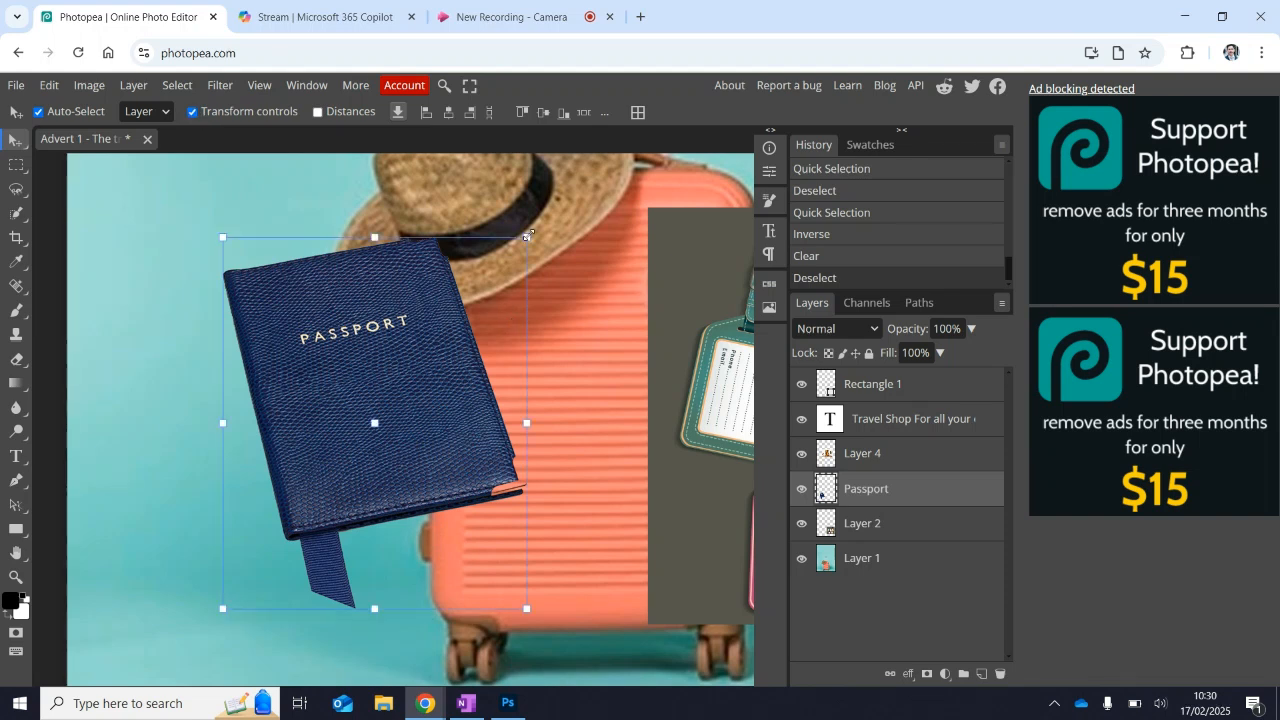
left_click_drag(527, 236, 540, 228)
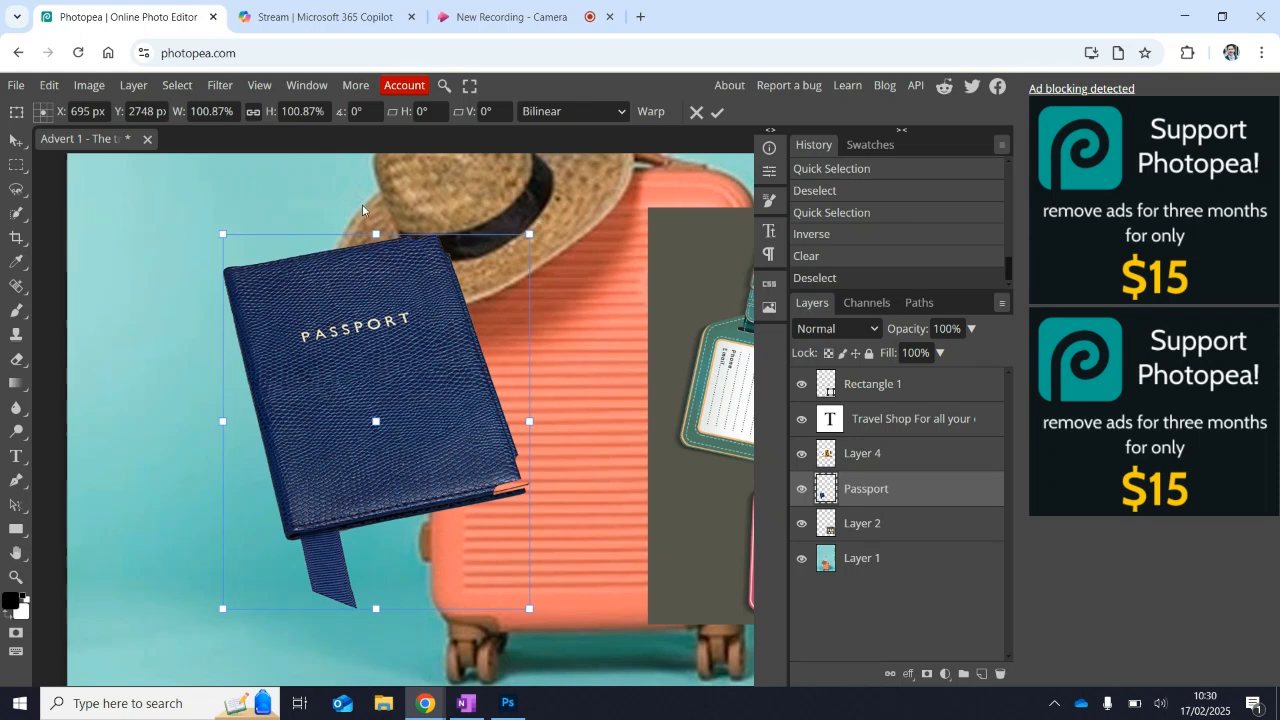
left_click_drag(362, 209, 365, 213)
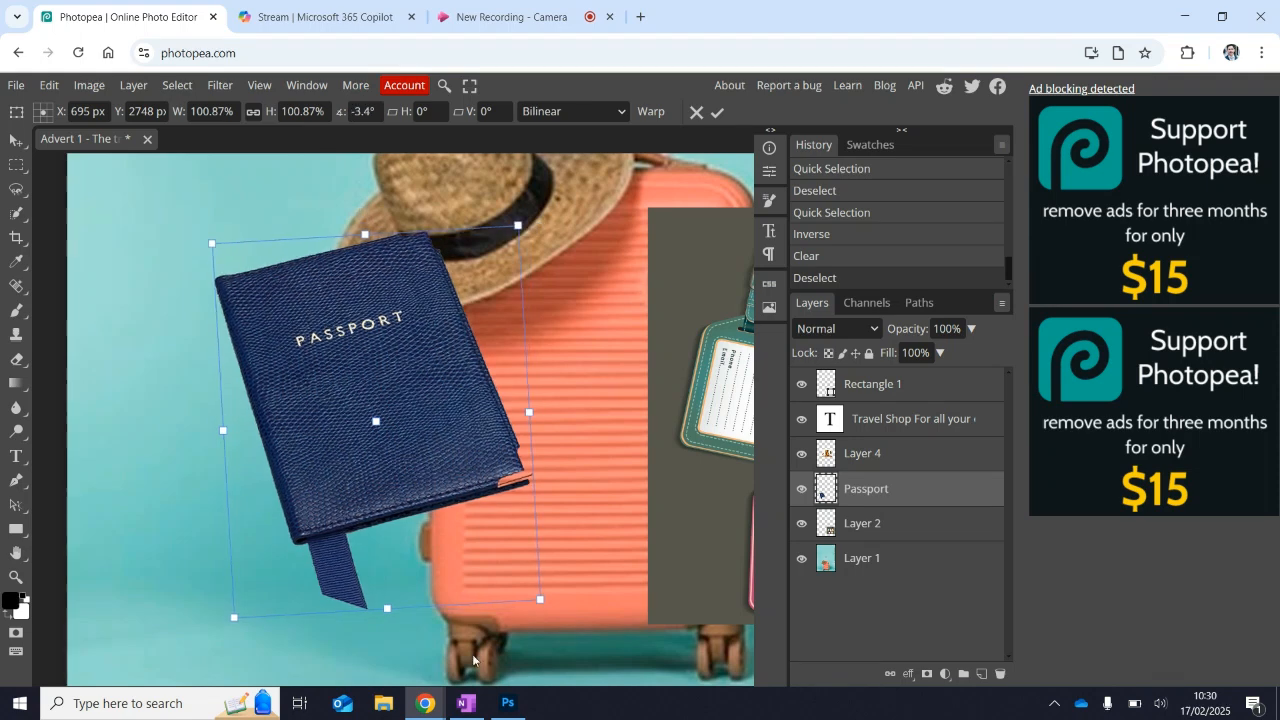
Switch to Photoshop, choose the Move tool and toggle Show Transform Controls off and on, leaving it enabled for the passport.
left_click(508, 703)
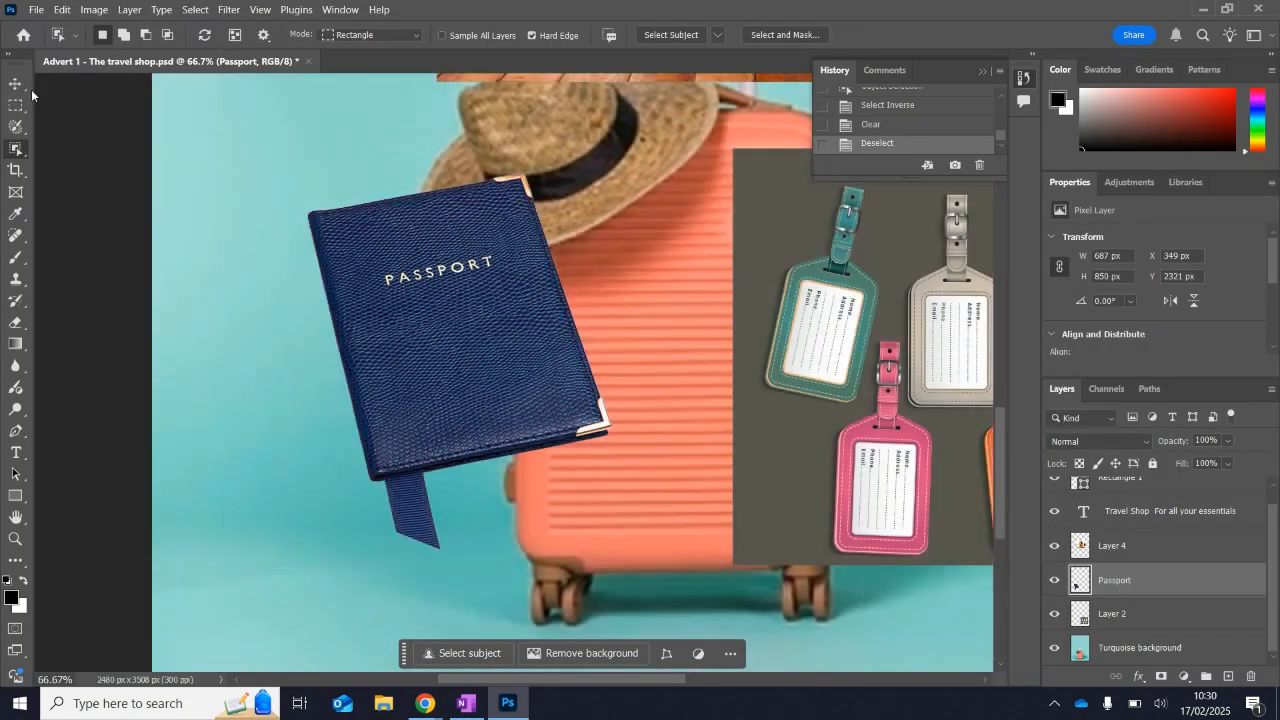
left_click(15, 84)
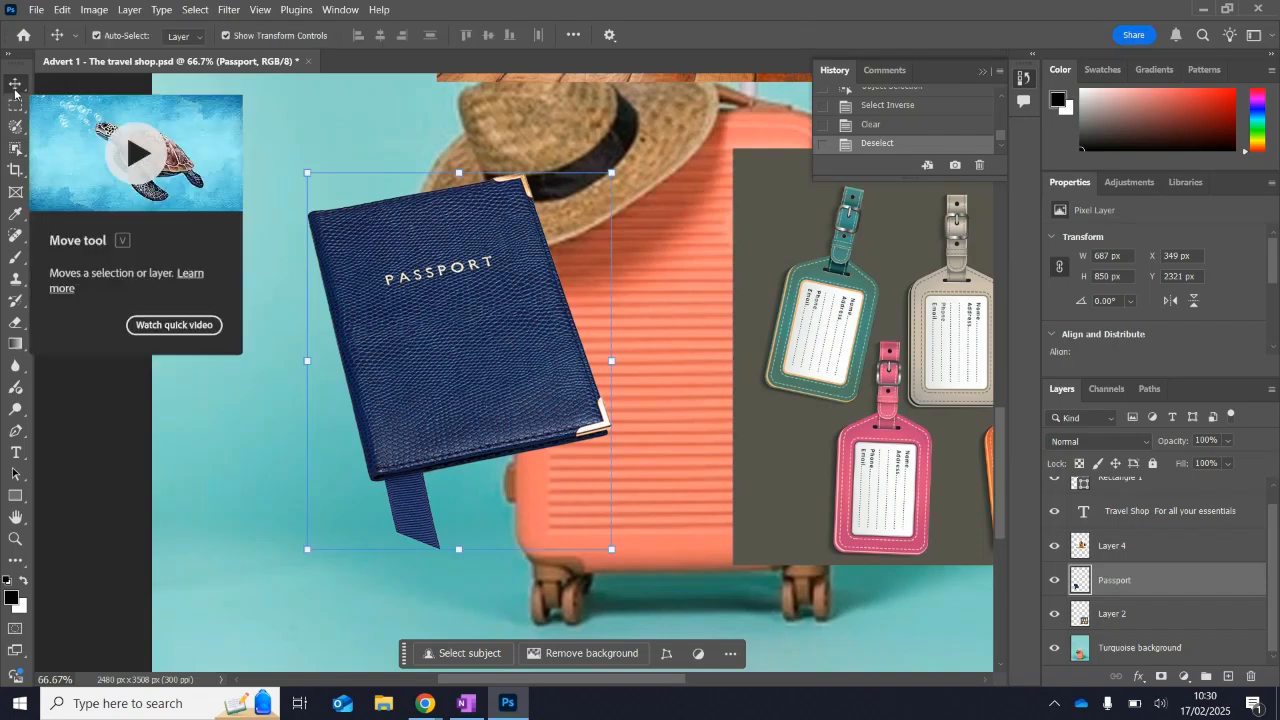
left_click(226, 36)
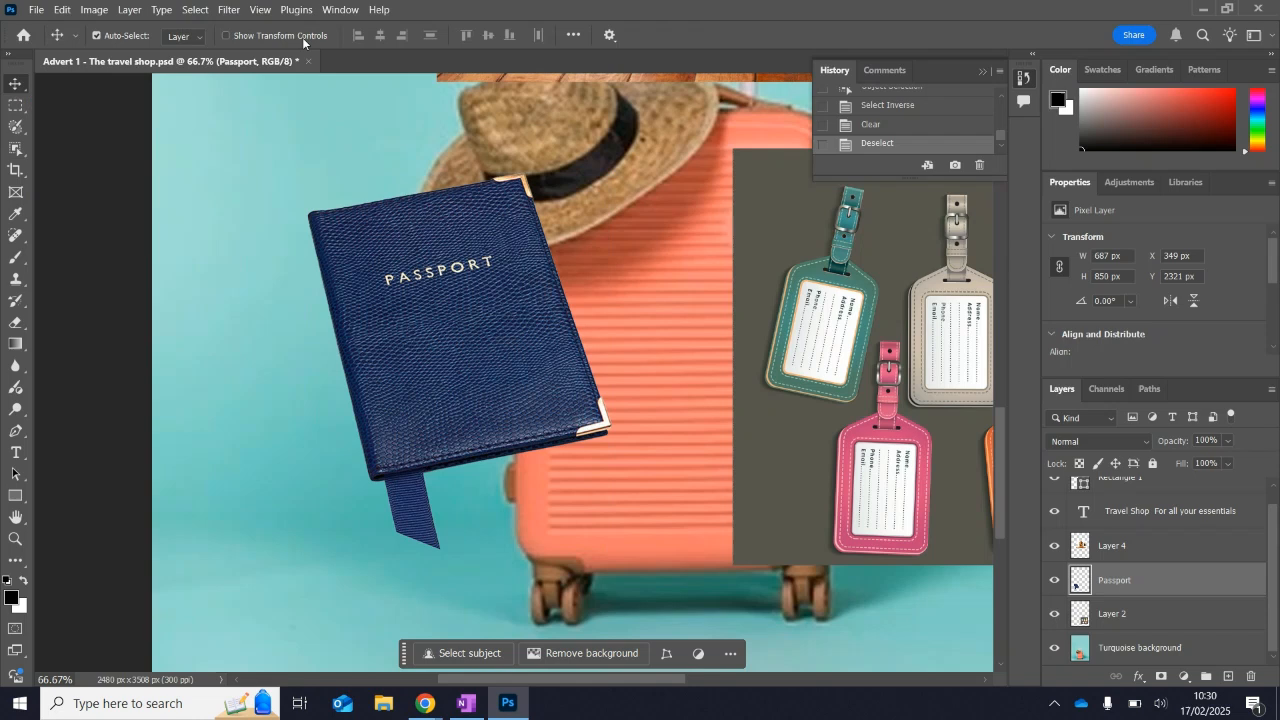
left_click(303, 38)
left_click(303, 38)
left_click(303, 37)
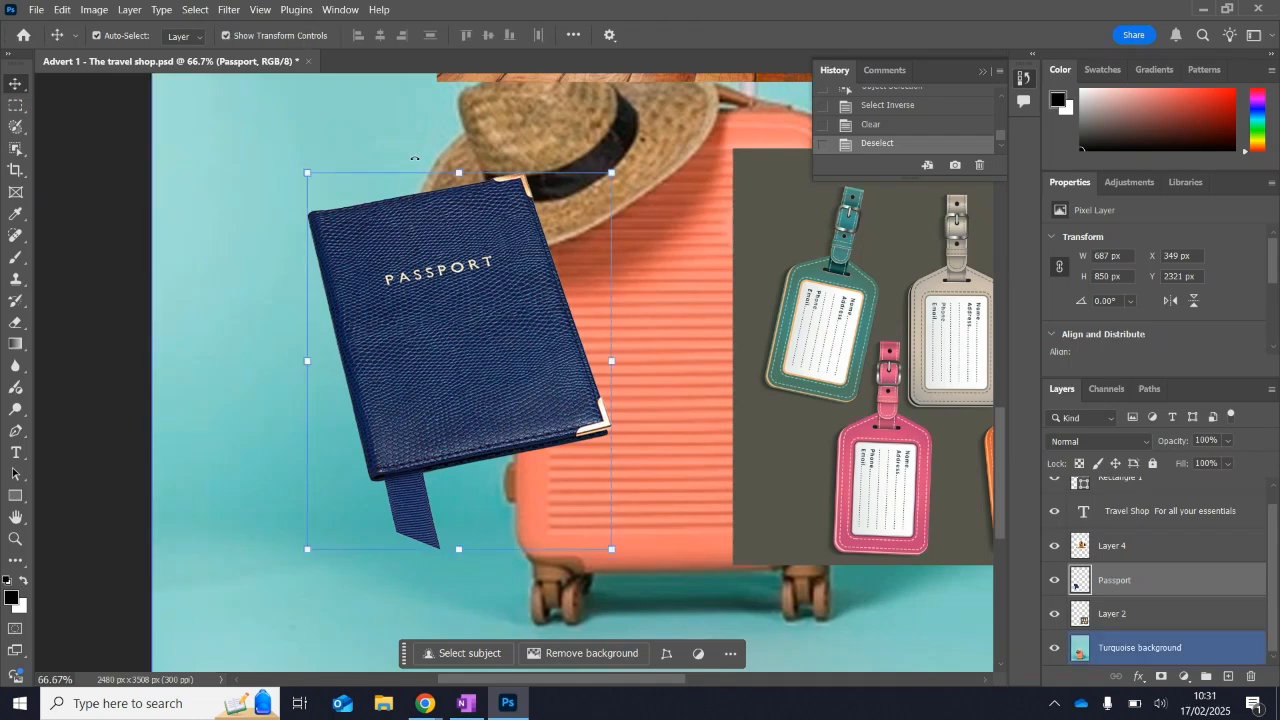
Scale the passport to 91.87% with a rotation of 0.21° and apply the transform.
mouse_move(305, 173)
left_mouse_down()
mouse_move(282, 142)
mouse_move(305, 170)
left_mouse_up()
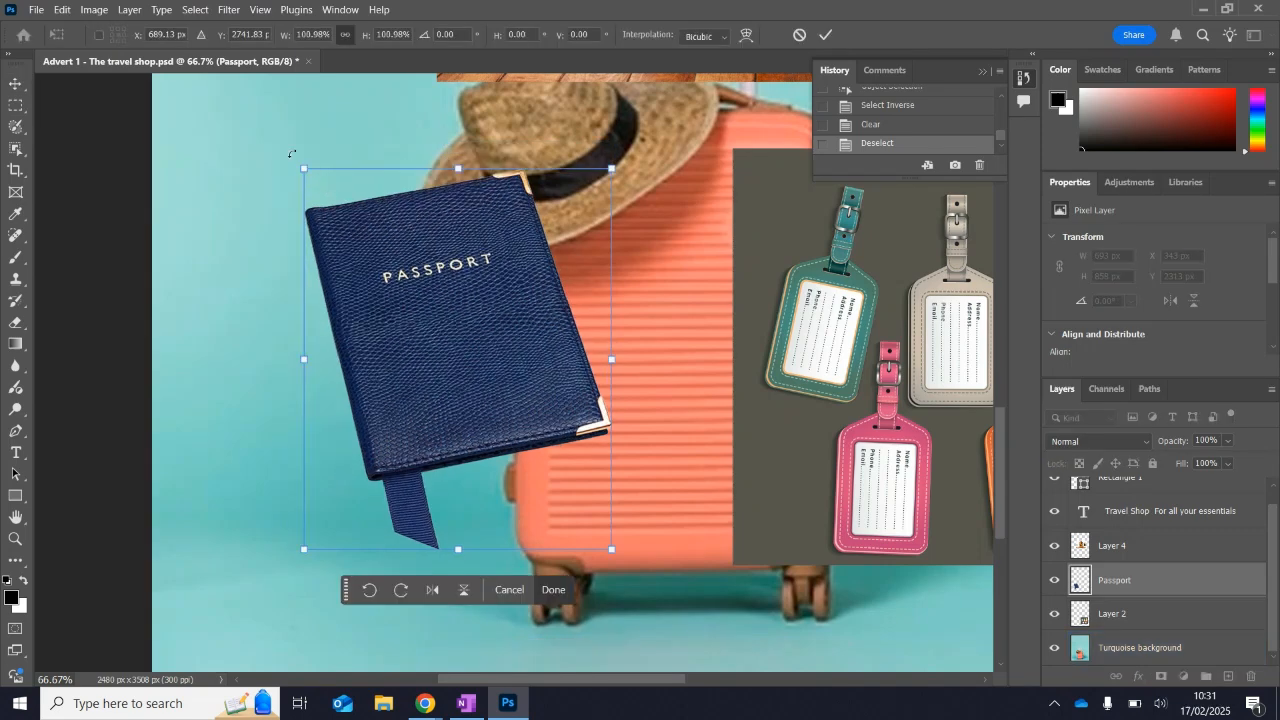
left_click_drag(280, 143, 412, 114)
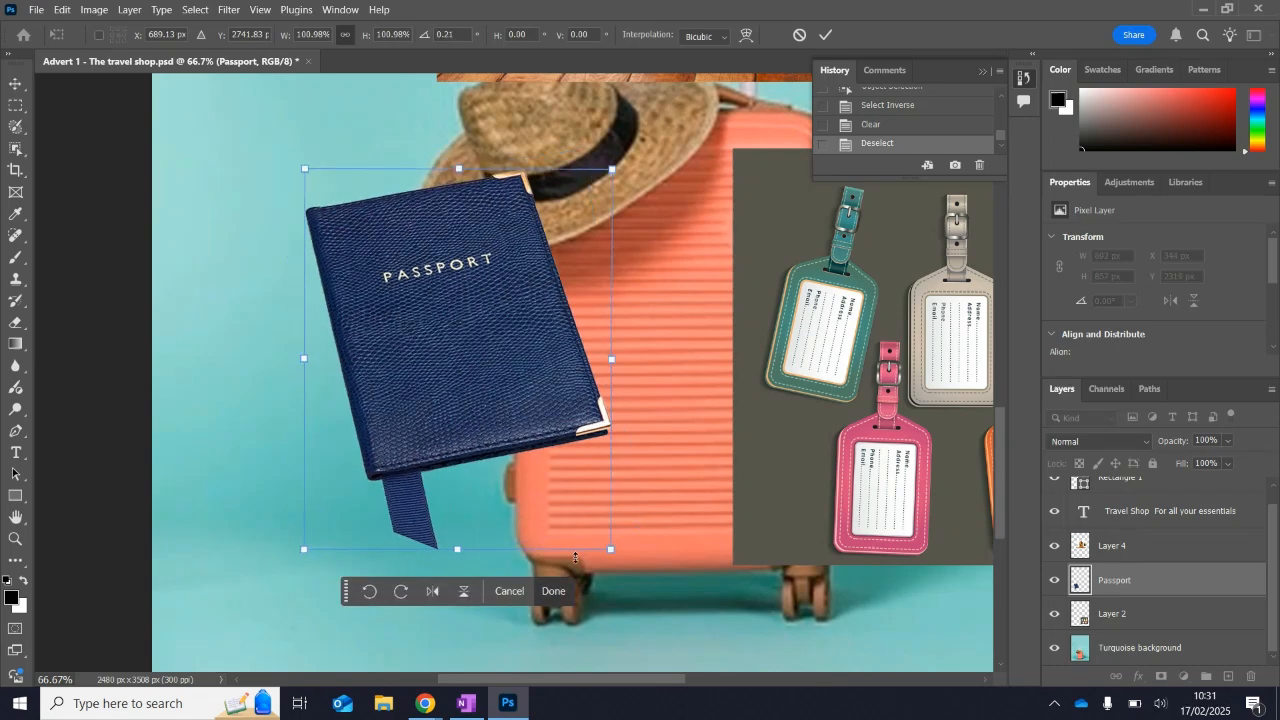
left_click_drag(611, 548, 584, 515)
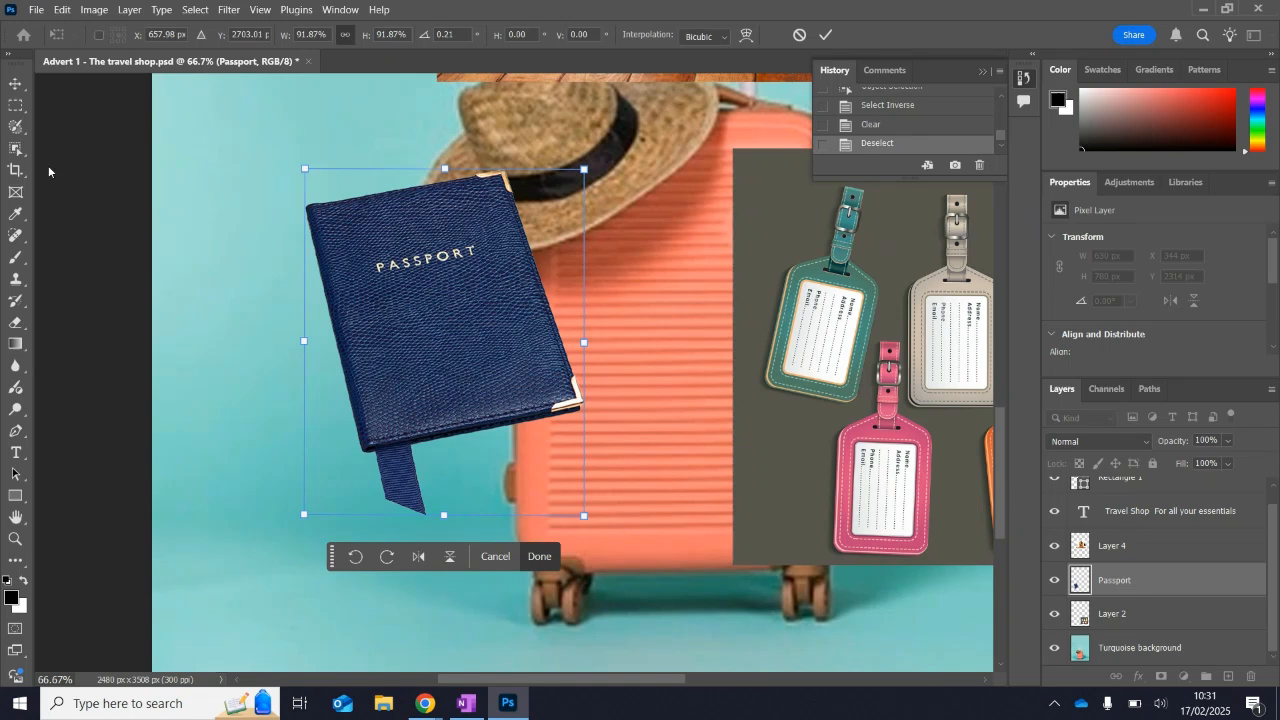
left_click(15, 148)
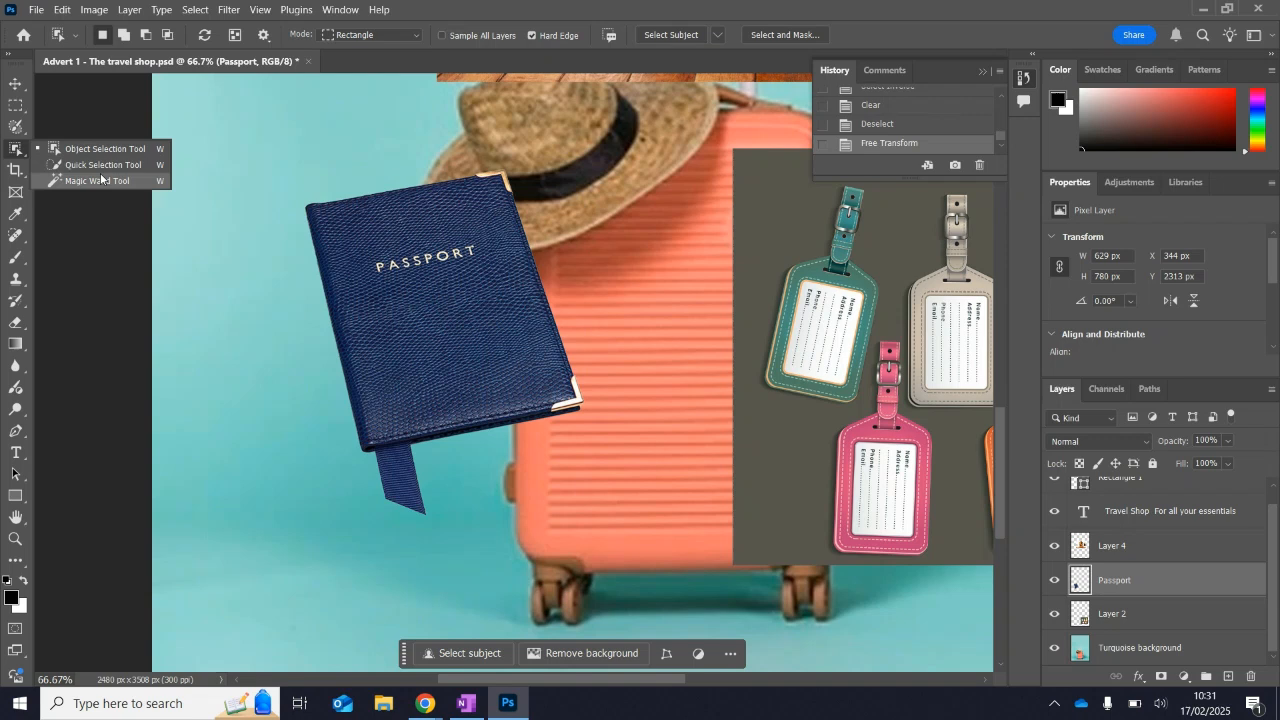
View the tools grouped with the Selection Brush, including the lasso variants, and switch back to Photopea in the browser.
left_click(20, 129)
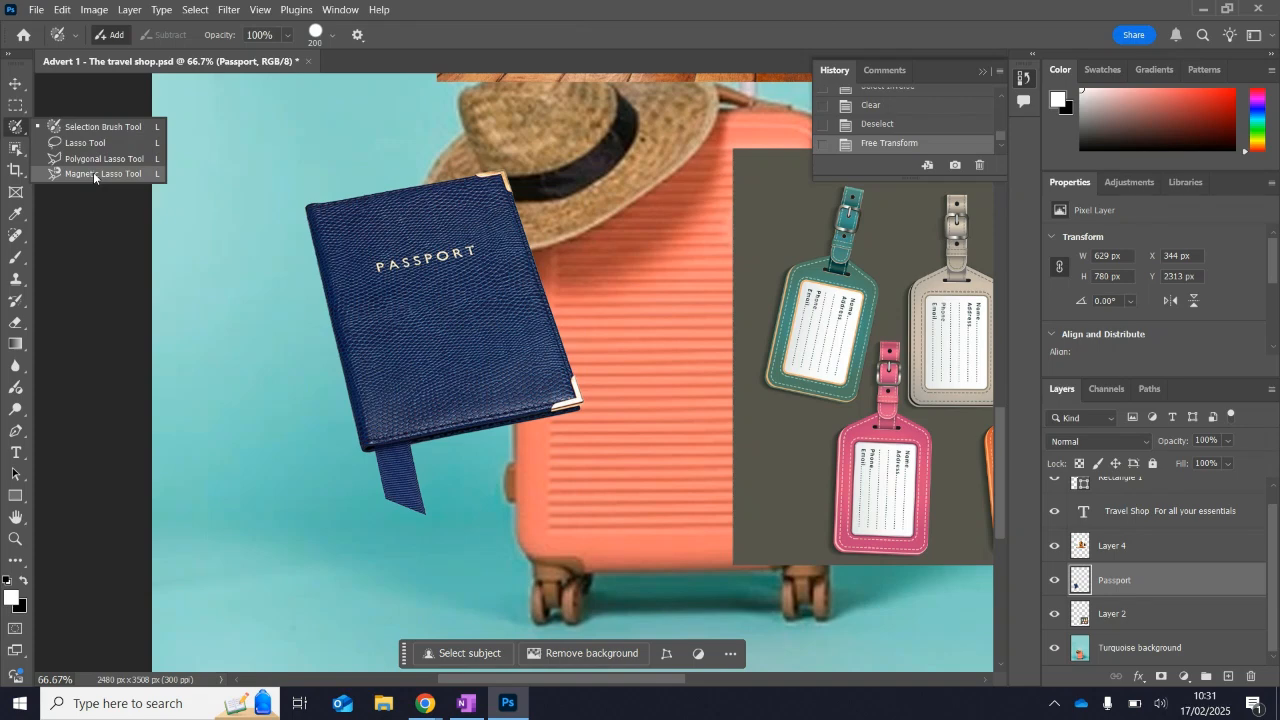
left_click(416, 712)
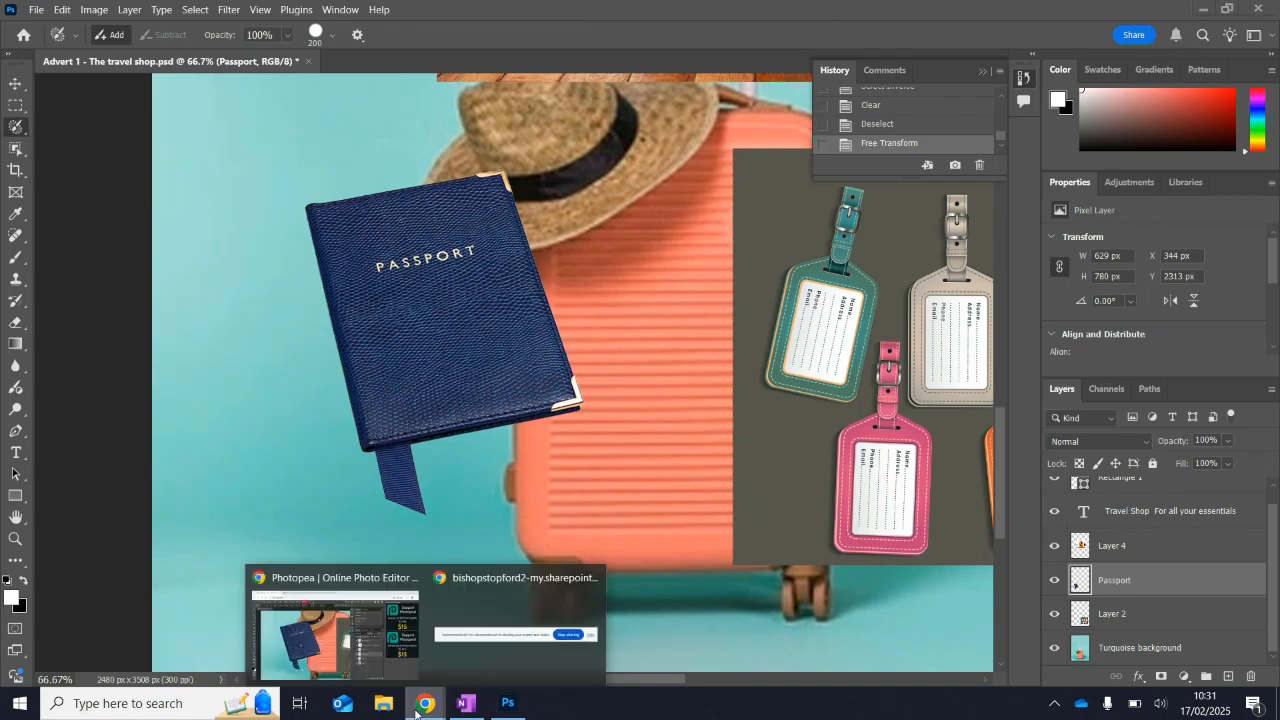